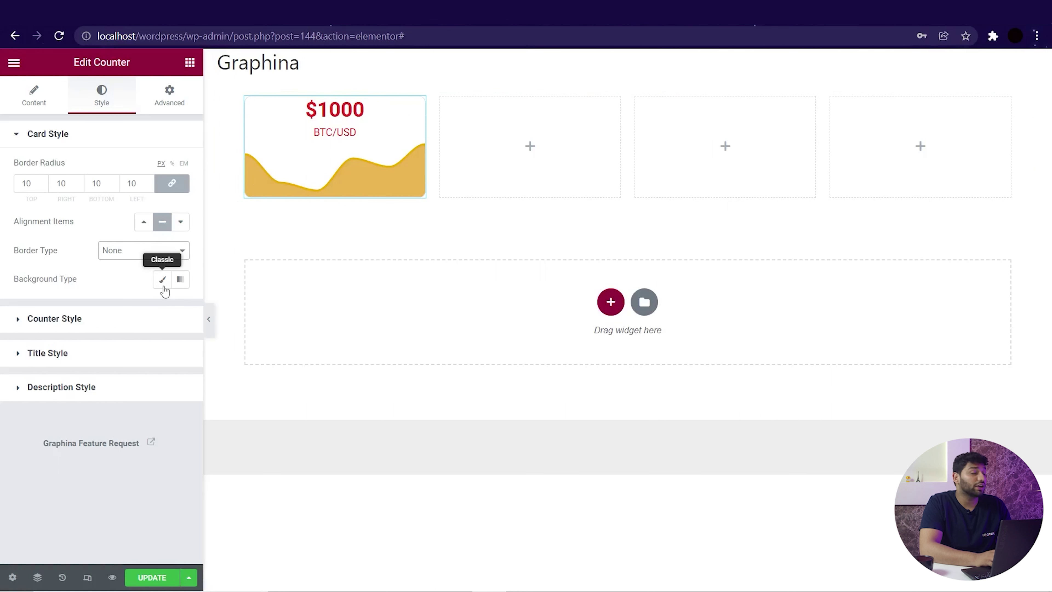
Give the BTC/USD card a Classic solid black background.
{"action": "left_click", "coordinate": [164, 286]}
{"action": "left_click", "coordinate": [180, 287]}
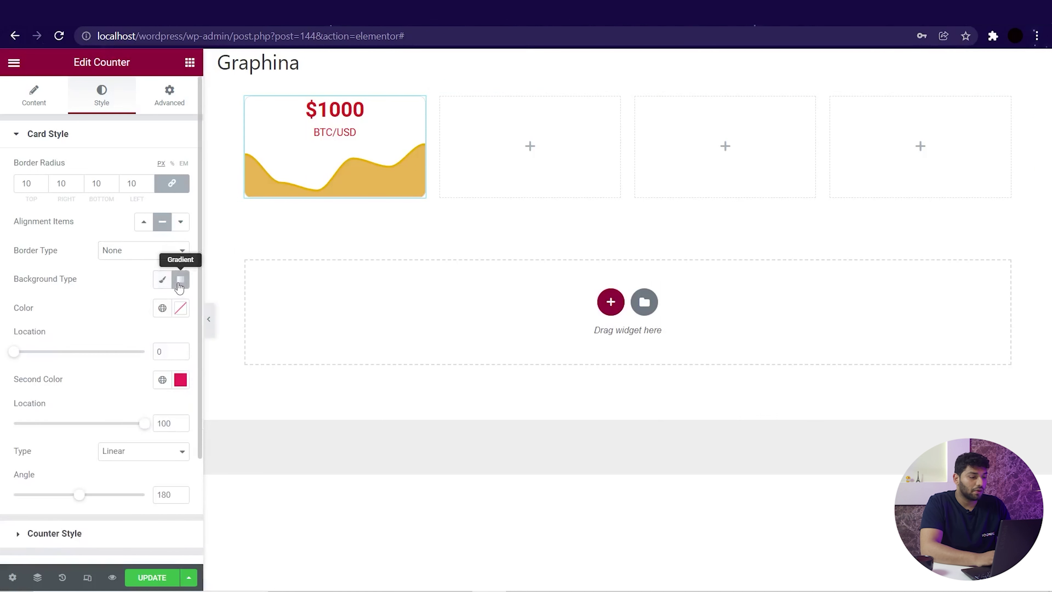
{"action": "left_click", "coordinate": [164, 286]}
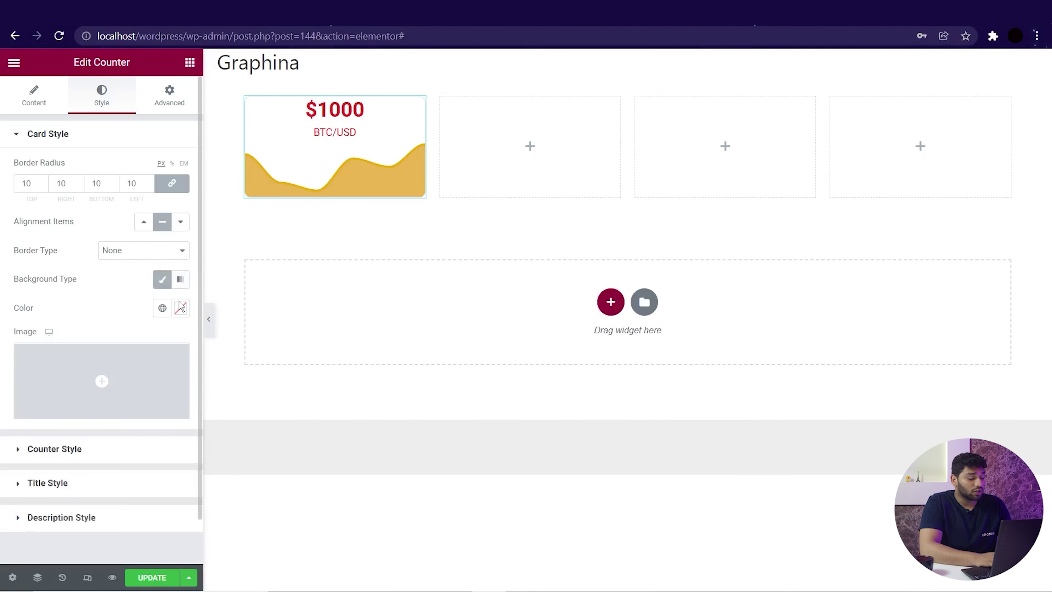
{"action": "left_click", "coordinate": [180, 308]}
{"action": "left_click", "coordinate": [99, 471]}
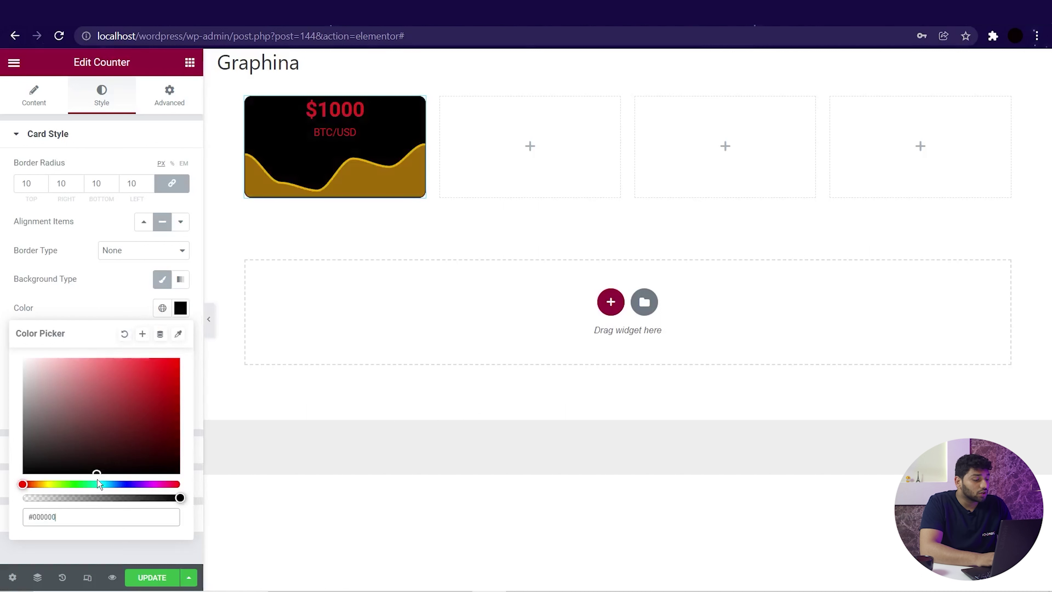
{"action": "left_click", "coordinate": [122, 315]}
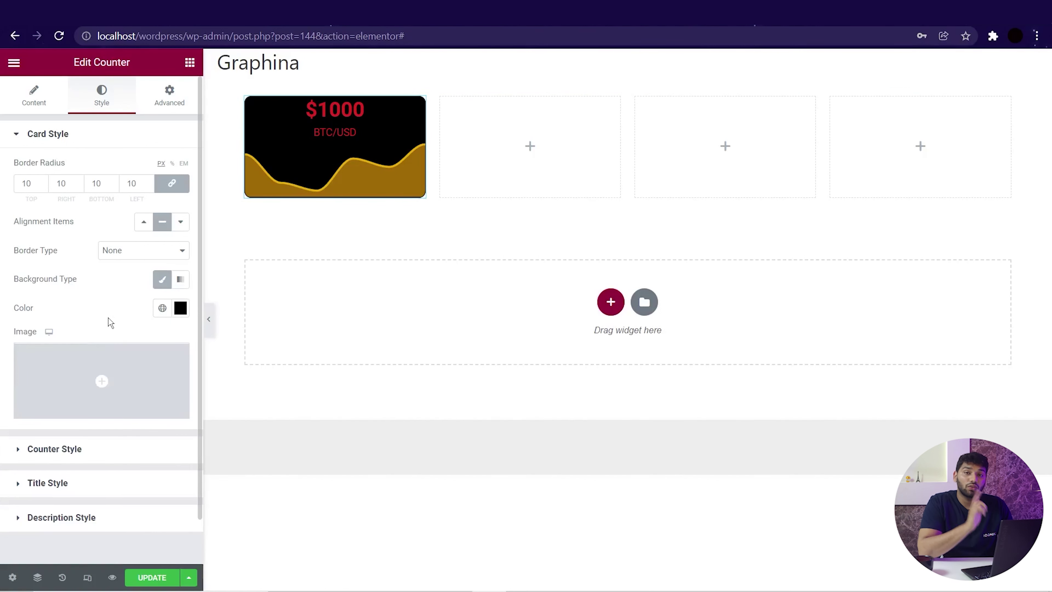
{"action": "left_click", "coordinate": [108, 140]}
Keep the counter typography at Roboto, default size and weight 600.
{"action": "left_click", "coordinate": [75, 170]}
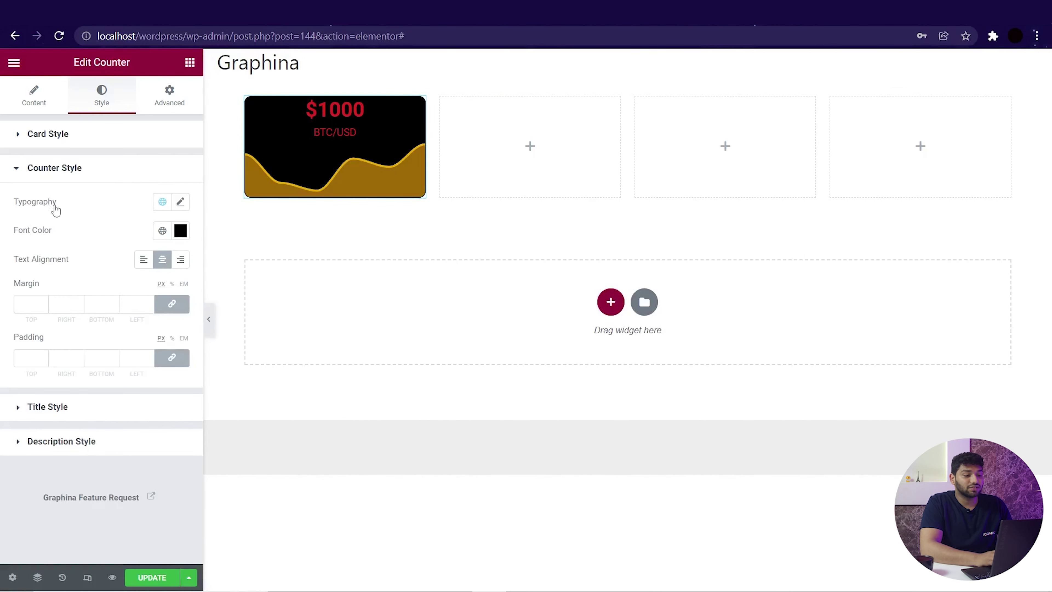
{"action": "left_click", "coordinate": [182, 207]}
{"action": "left_click", "coordinate": [157, 266]}
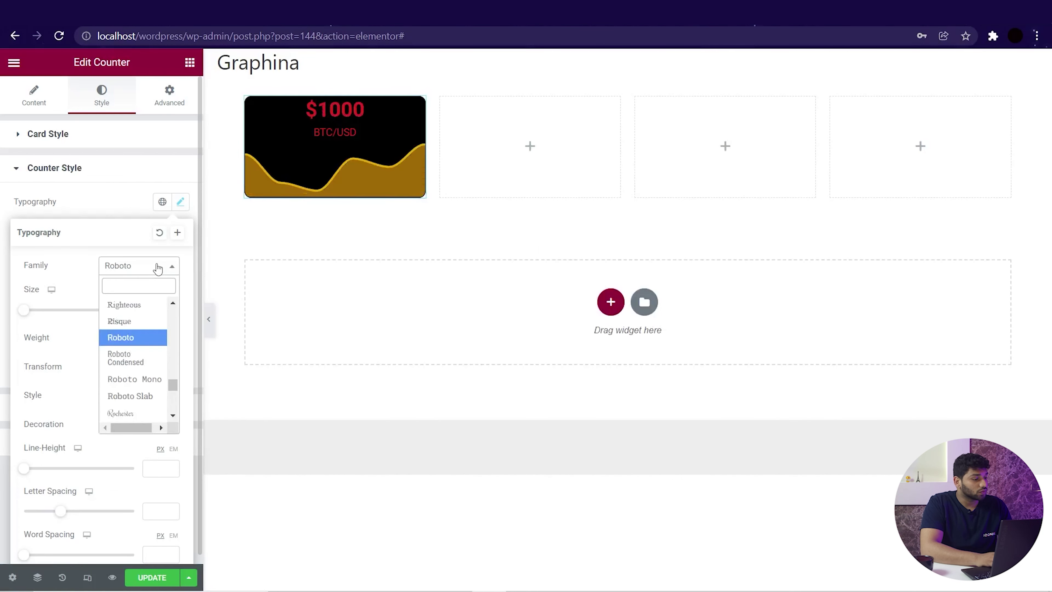
{"action": "left_click", "coordinate": [168, 268]}
{"action": "left_click_drag", "start_coordinate": [26, 311], "coordinate": [41, 313]}
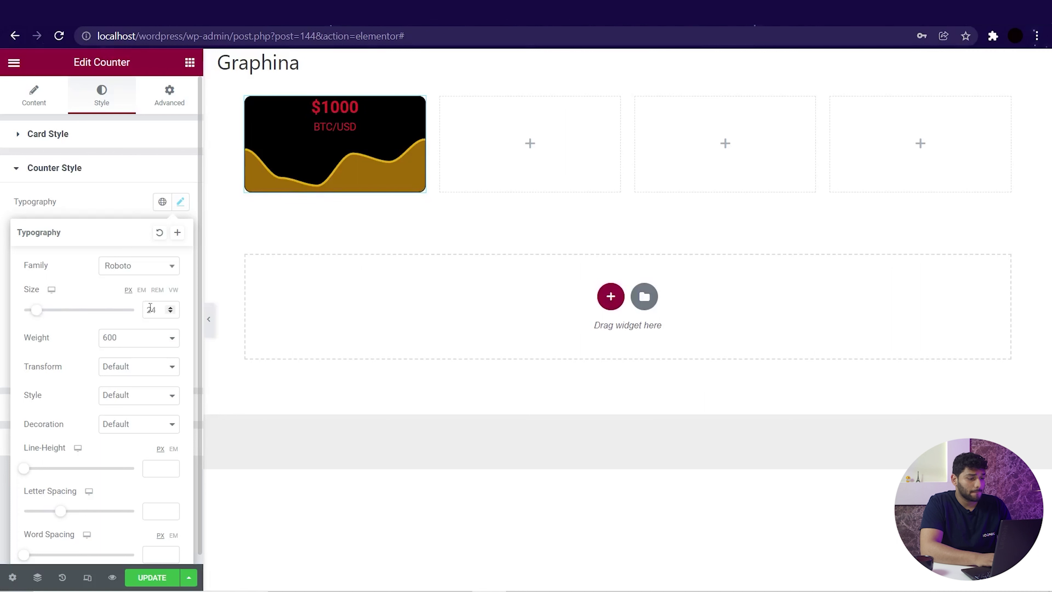
{"action": "key", "text": "BackSpace"}
{"action": "key", "text": "BackSpace"}
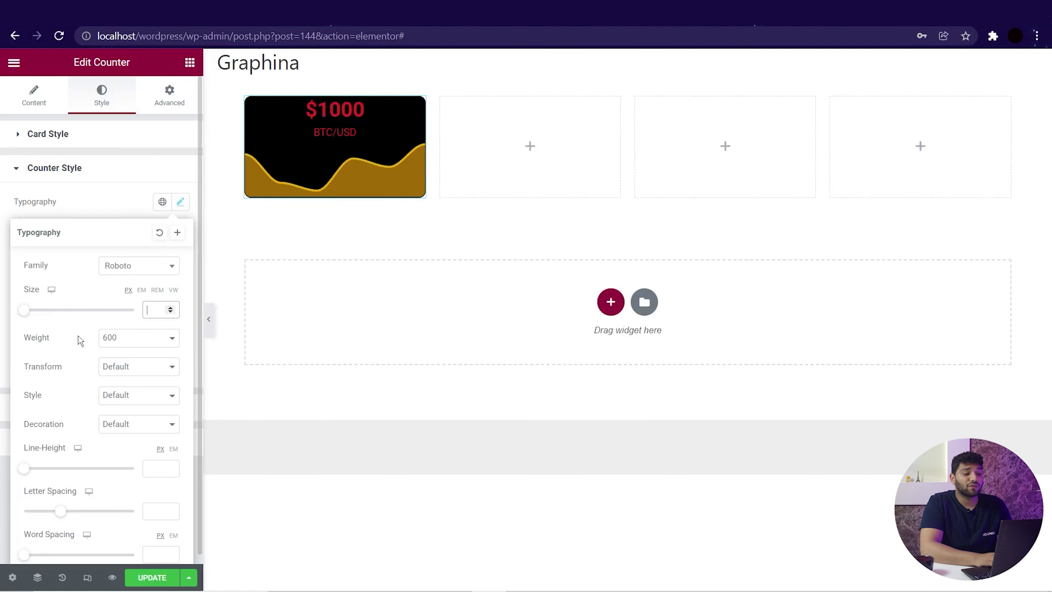
{"action": "left_click", "coordinate": [144, 339]}
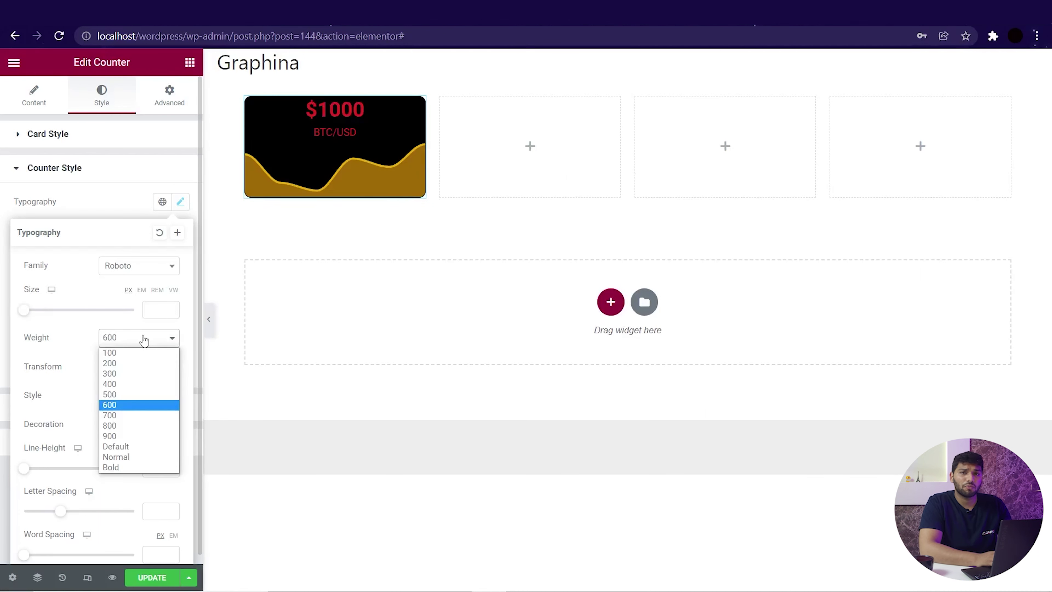
{"action": "left_click", "coordinate": [144, 339]}
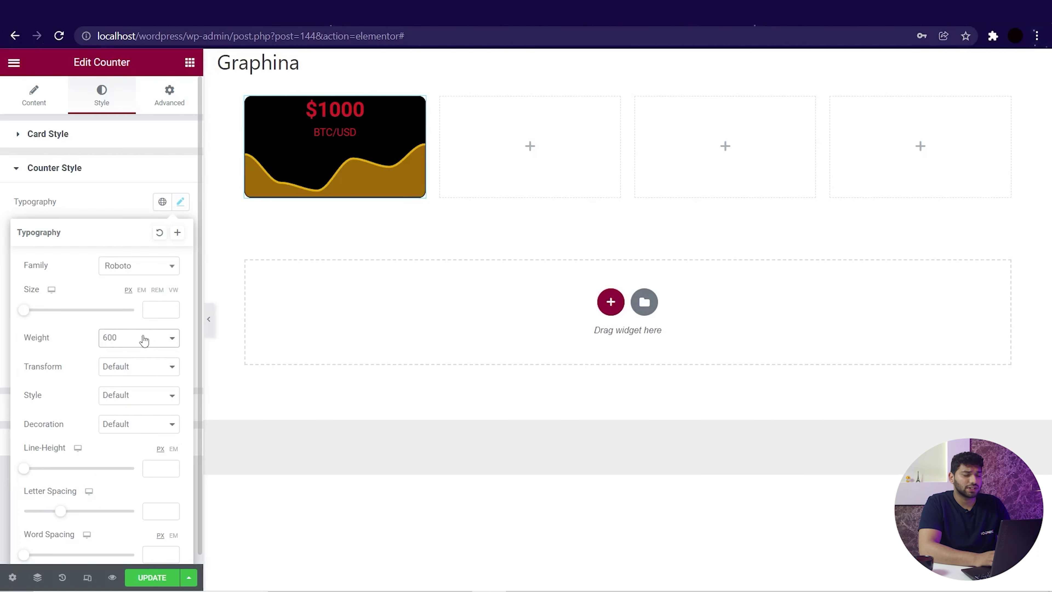
{"action": "left_click", "coordinate": [139, 206]}
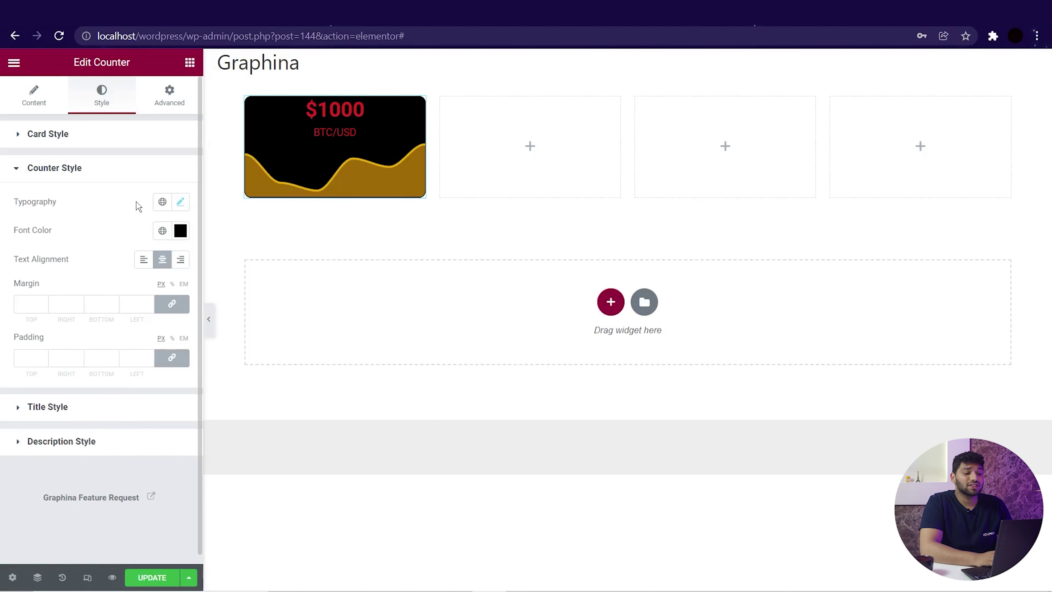
Set the counter text colour to near-white #FCFCFC with margin 10 and padding 10.
{"action": "left_click", "coordinate": [181, 231]}
{"action": "left_click", "coordinate": [24, 286]}
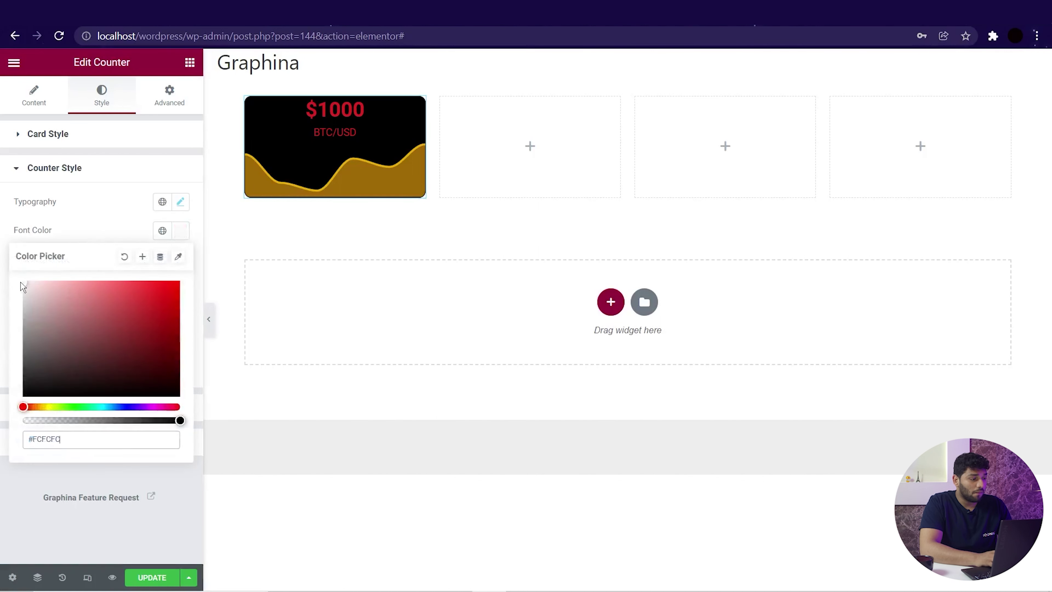
{"action": "left_click", "coordinate": [117, 232]}
{"action": "left_click", "coordinate": [29, 304]}
{"action": "type", "text": "10"}
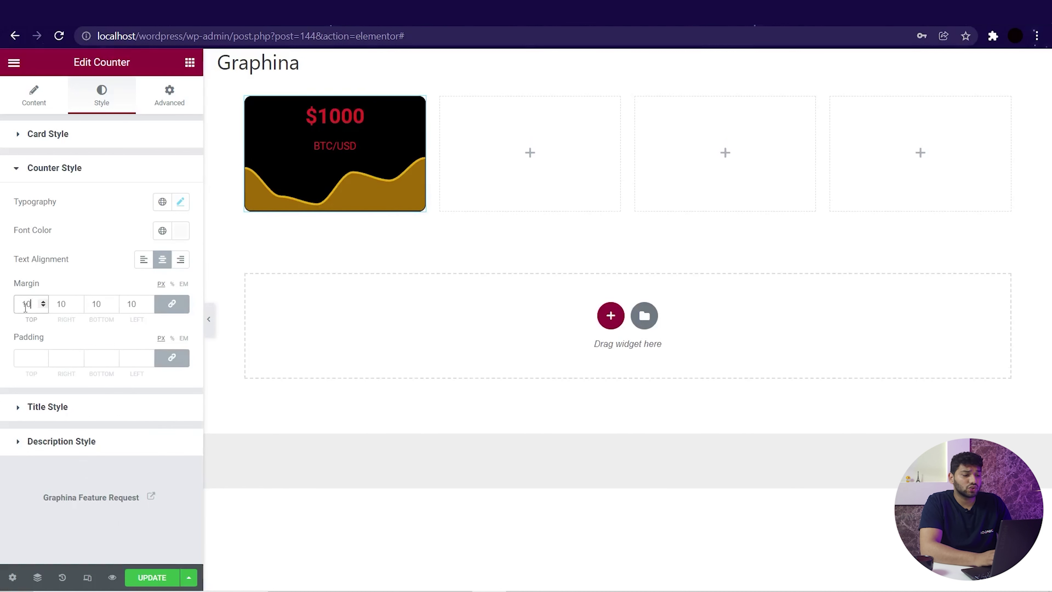
{"action": "left_click", "coordinate": [28, 359]}
{"action": "type", "text": "10"}
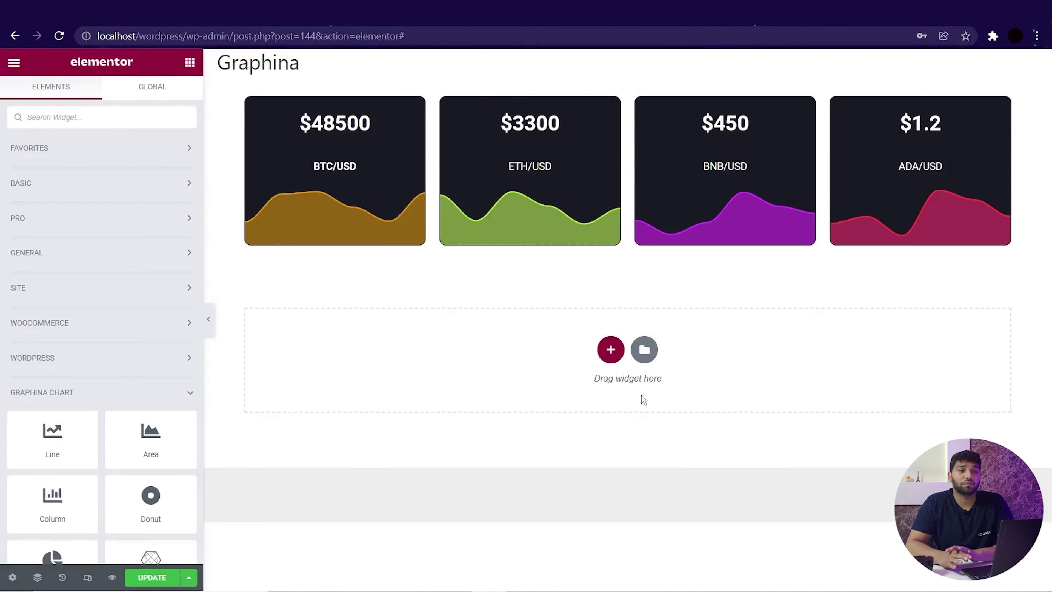
Add a one-column section below the cards and drop the 'mixed' chart widget into it.
{"action": "left_click", "coordinate": [607, 348]}
{"action": "left_click", "coordinate": [468, 383]}
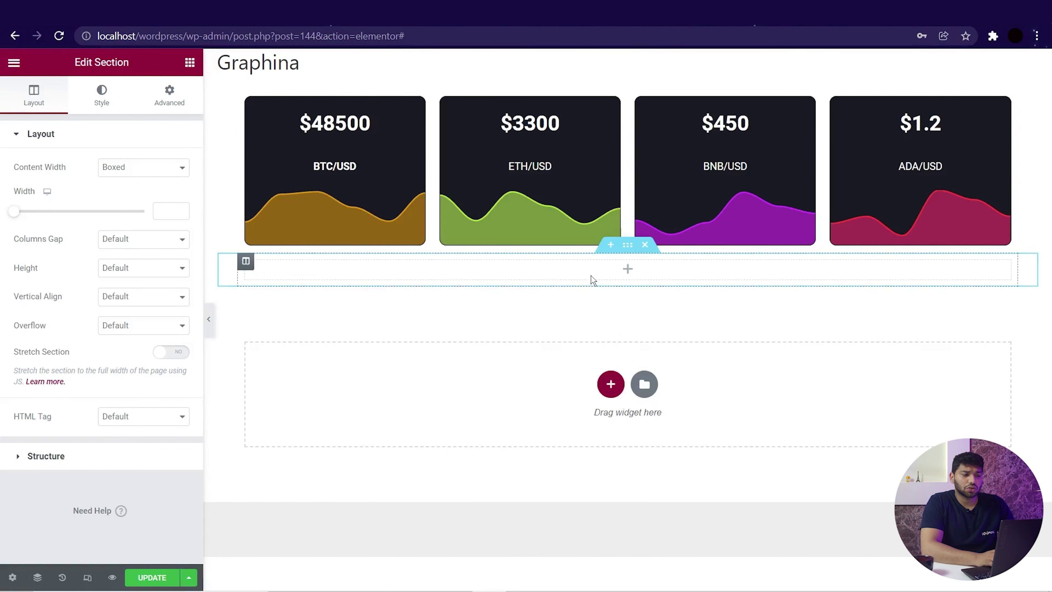
{"action": "type", "text": "mixed"}
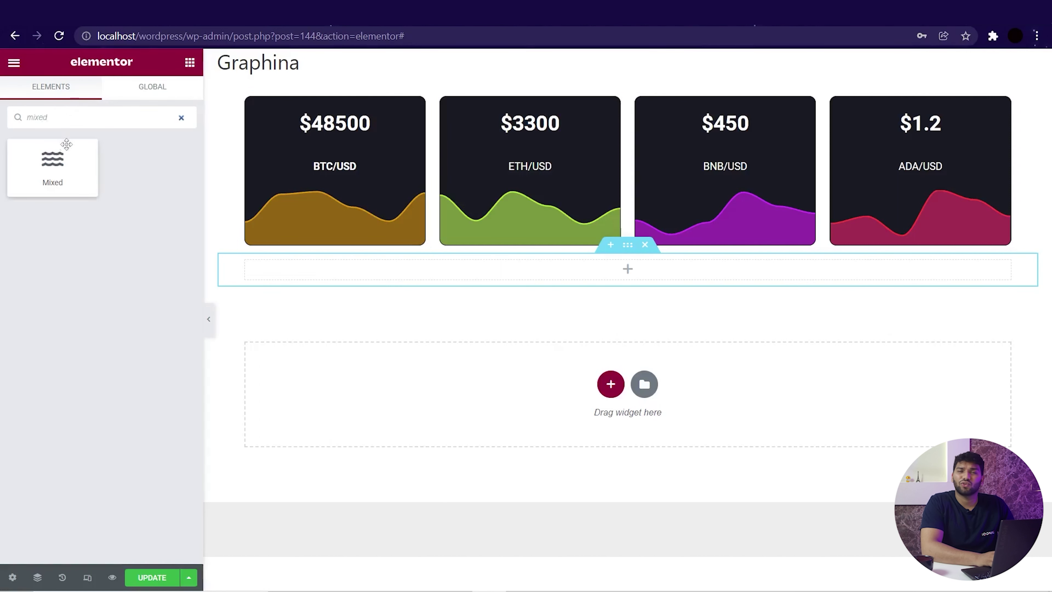
{"action": "left_click_drag", "start_coordinate": [52, 166], "coordinate": [350, 275]}
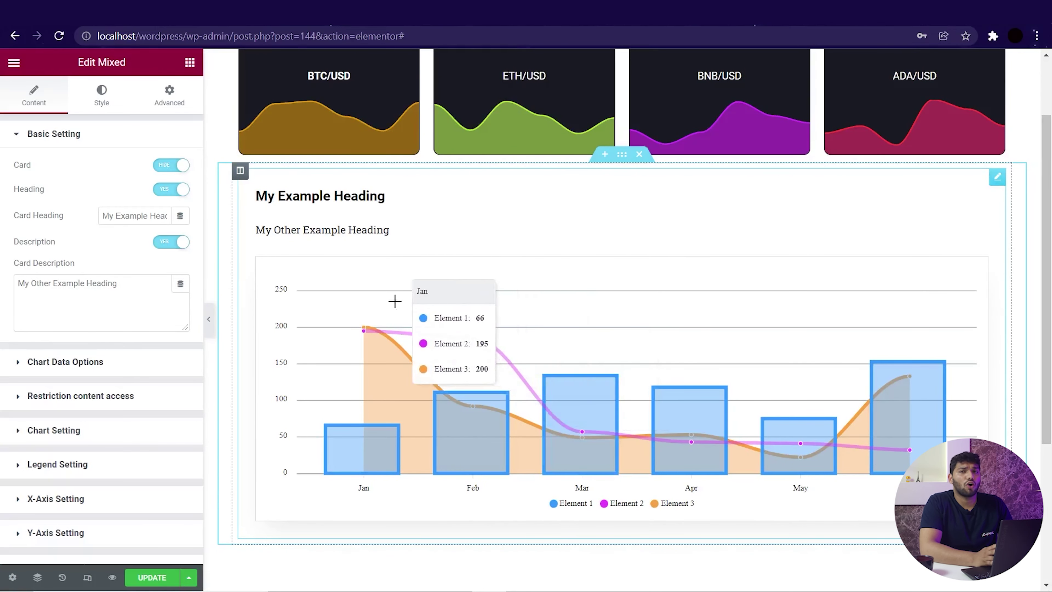
Set the card heading to 'Cryptocurrency Market Cap' and the description to 'Mixed chart'.
{"action": "left_click", "coordinate": [96, 135]}
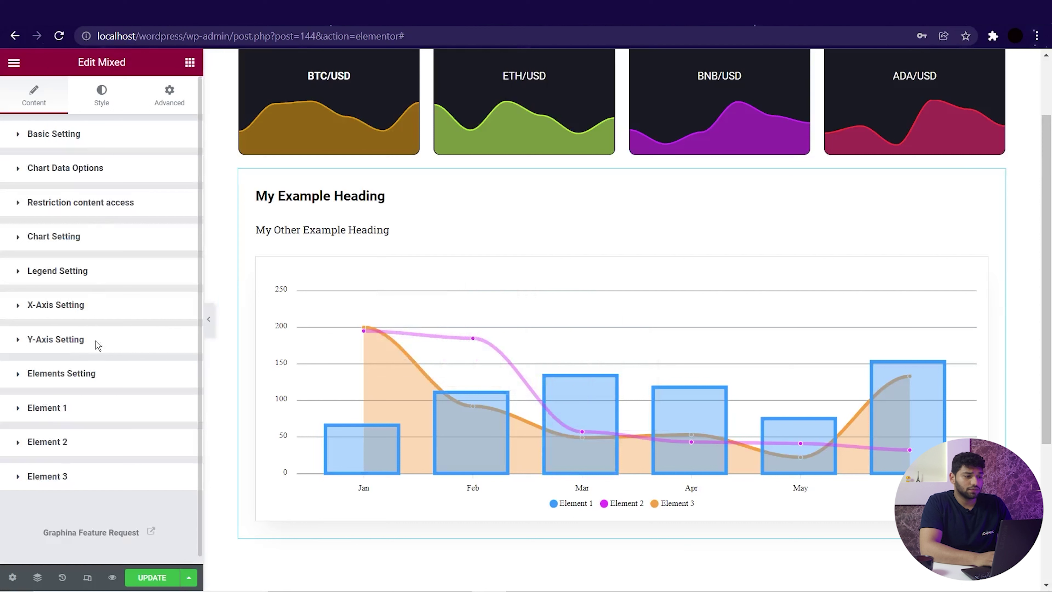
{"action": "left_click", "coordinate": [84, 146]}
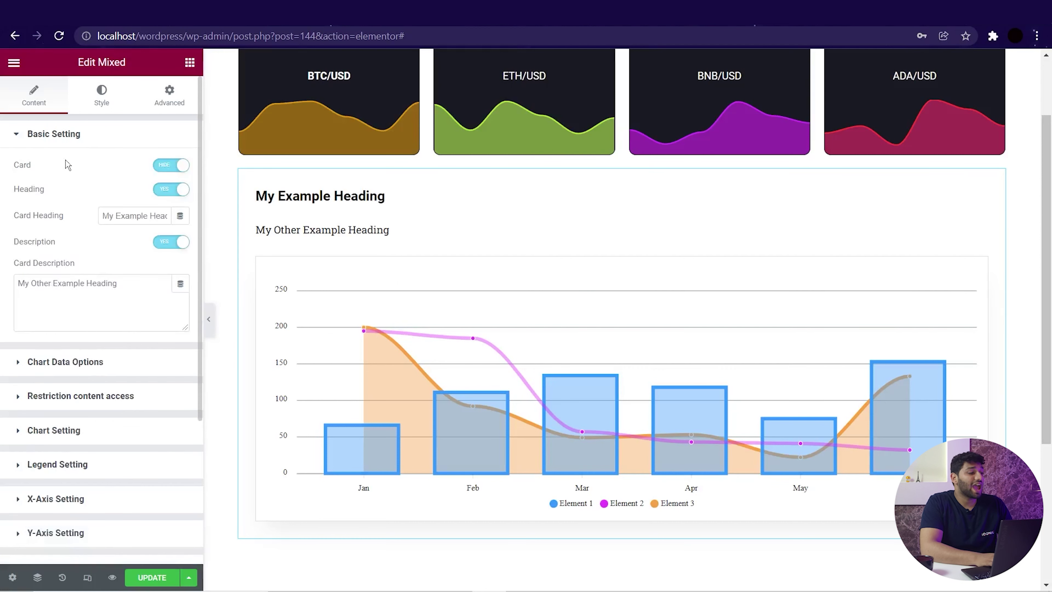
{"action": "left_click", "coordinate": [168, 168]}
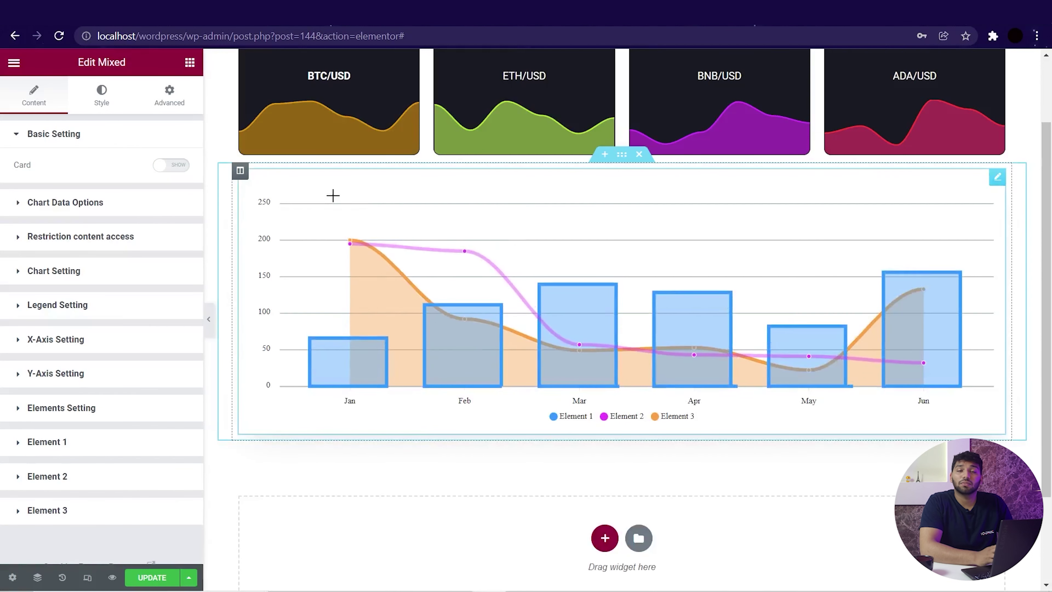
{"action": "left_click", "coordinate": [175, 166]}
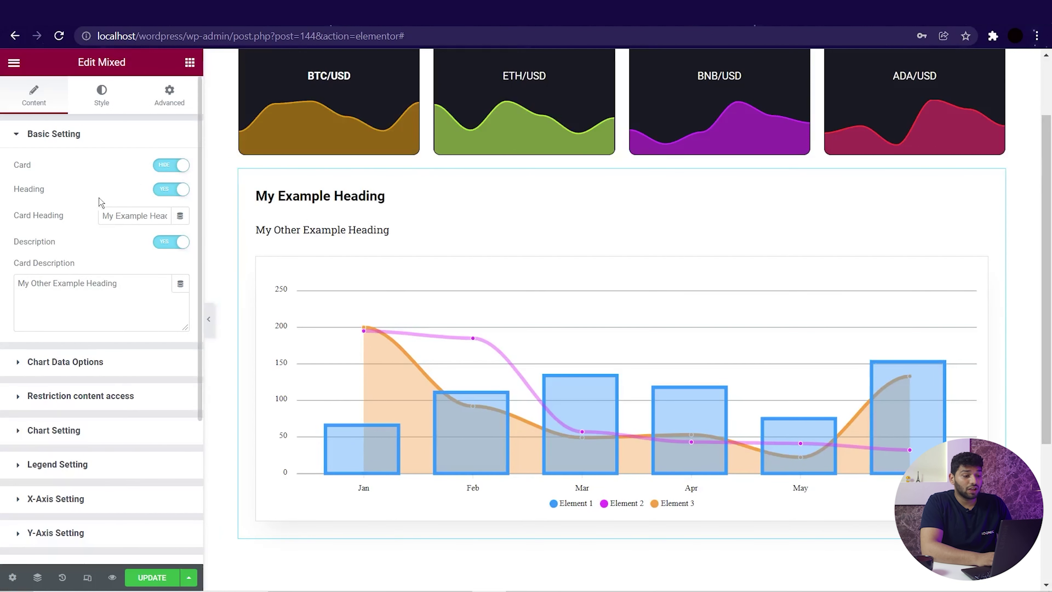
{"action": "triple_click", "coordinate": [144, 220]}
{"action": "type", "text": "Cryptocurren"}
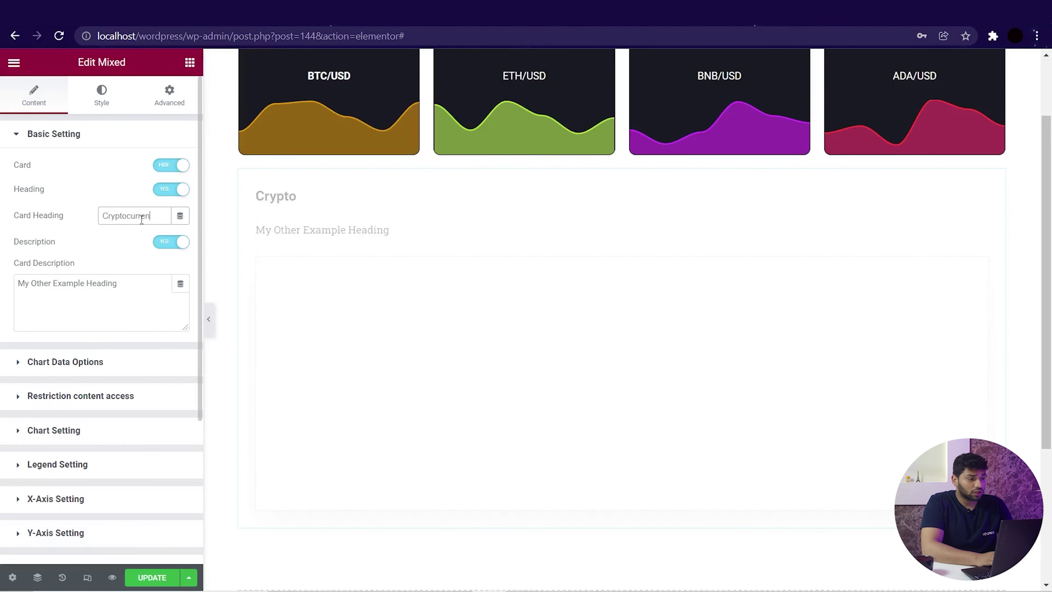
{"action": "type", "text": "cy Market Cap"}
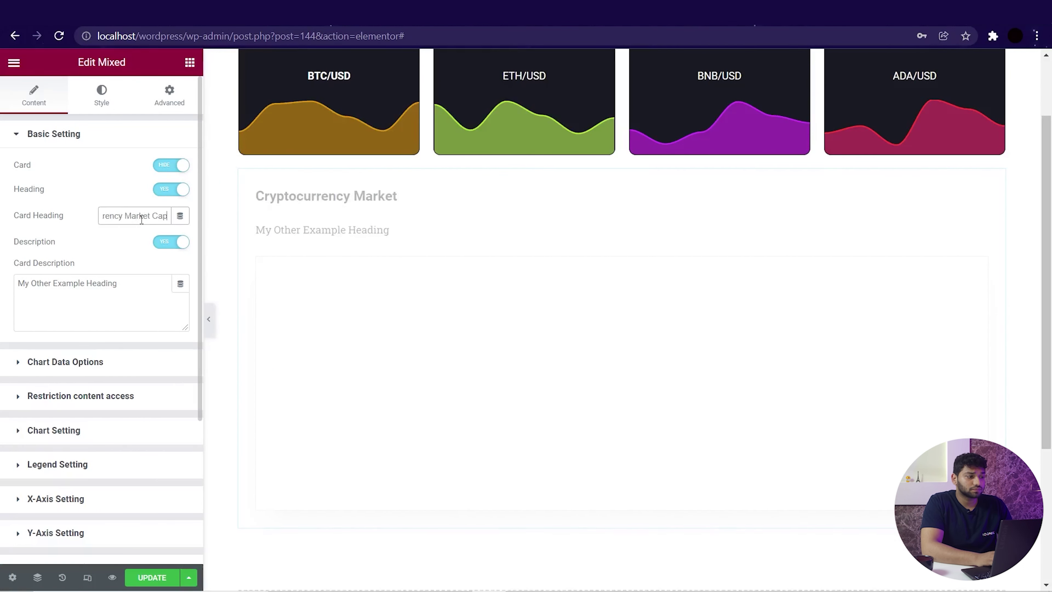
{"action": "left_click", "coordinate": [93, 247]}
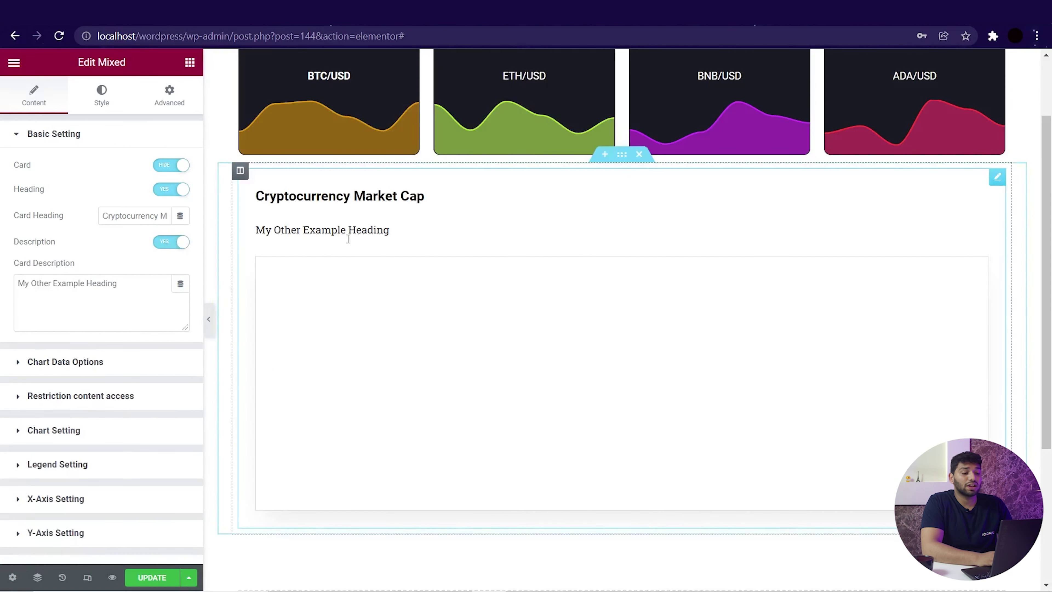
{"action": "left_click", "coordinate": [126, 284]}
{"action": "key", "text": "ctrl+BackSpace"}
{"action": "key", "text": "ctrl+BackSpace"}
{"action": "key", "text": "ctrl+BackSpace"}
{"action": "key", "text": "ctrl+BackSpace"}
{"action": "type", "text": "Mixed char"}
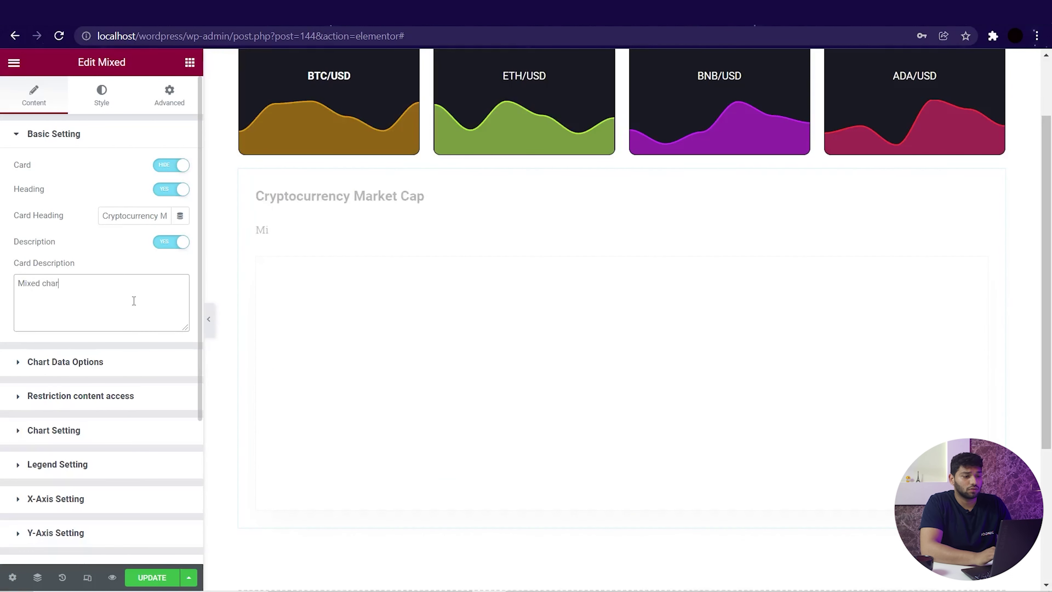
{"action": "type", "text": "t"}
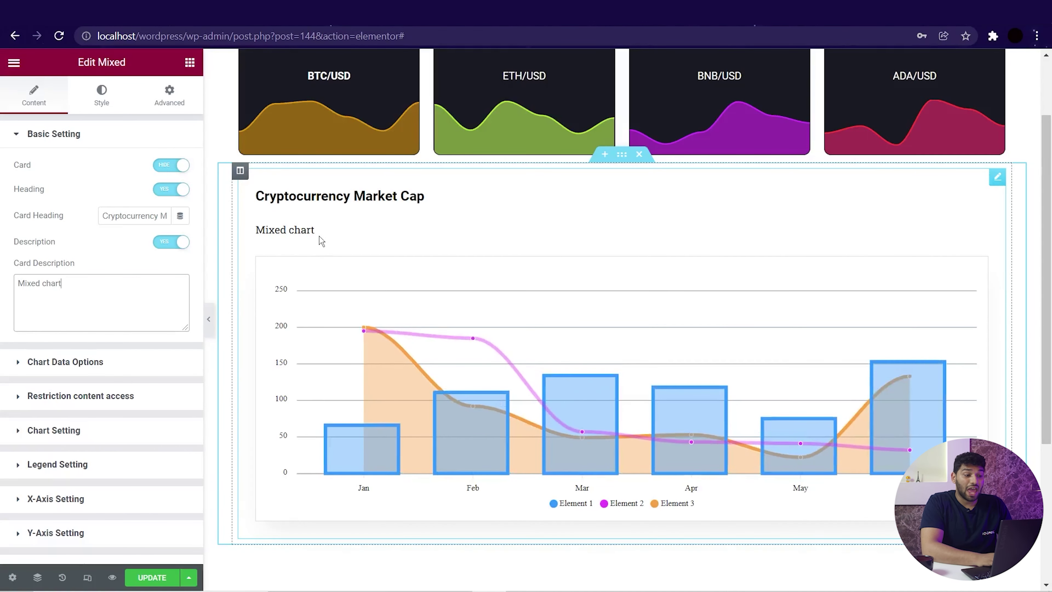
{"action": "left_click", "coordinate": [98, 135]}
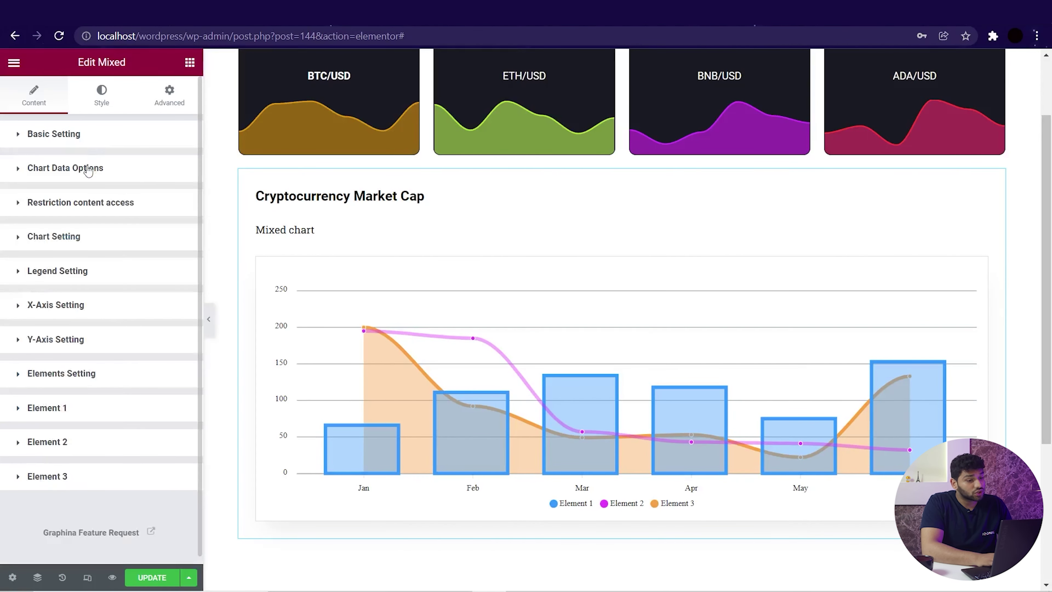
Try red chart backgrounds, then reset the background to white.
{"action": "left_click", "coordinate": [88, 168]}
{"action": "left_click", "coordinate": [89, 169]}
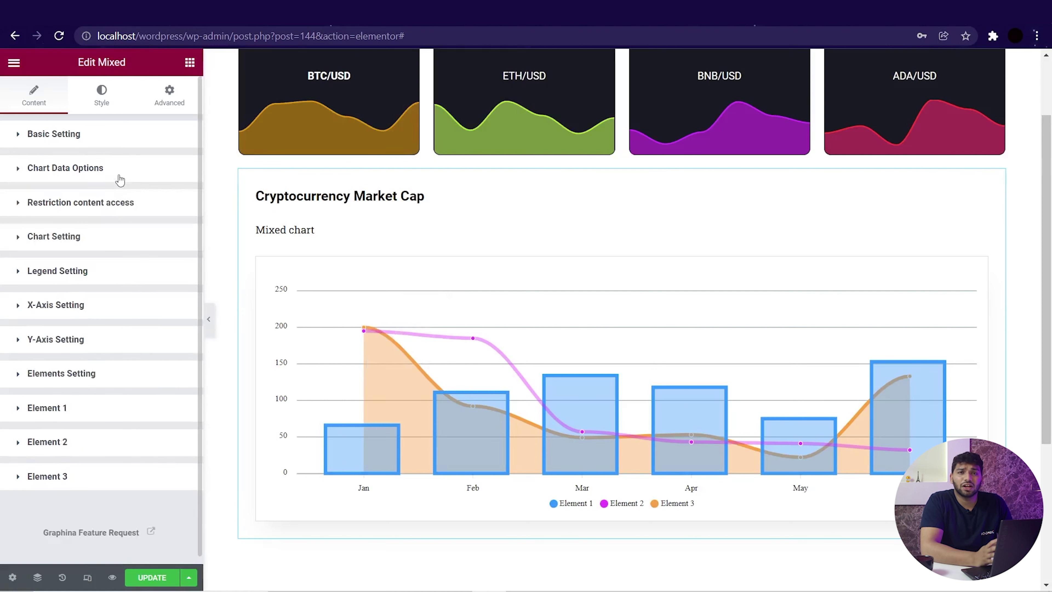
{"action": "left_click", "coordinate": [110, 247]}
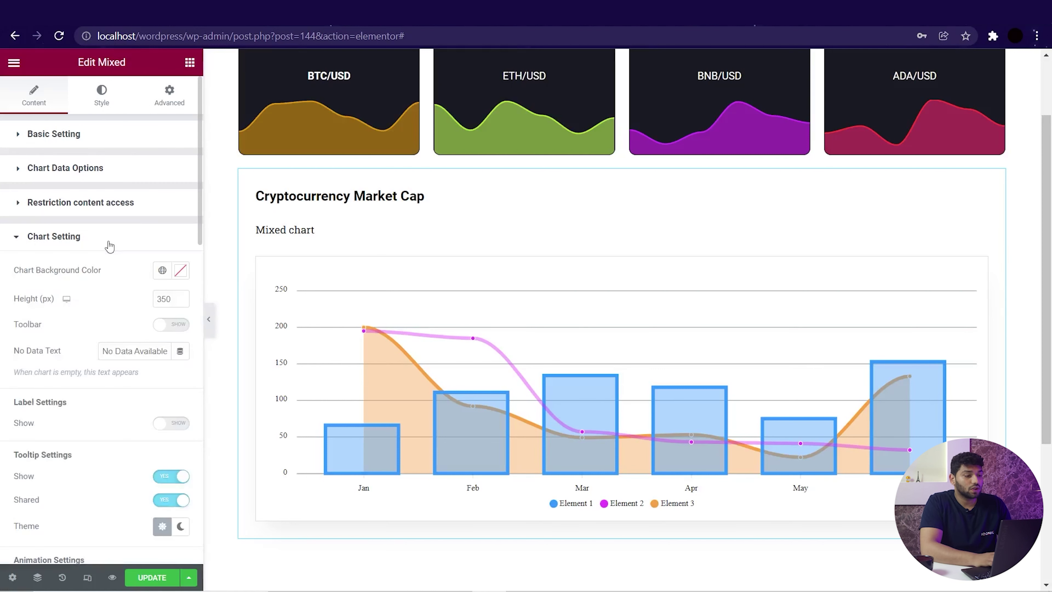
{"action": "scroll", "coordinate": [100, 233], "scroll_direction": "down", "scroll_amount": 3}
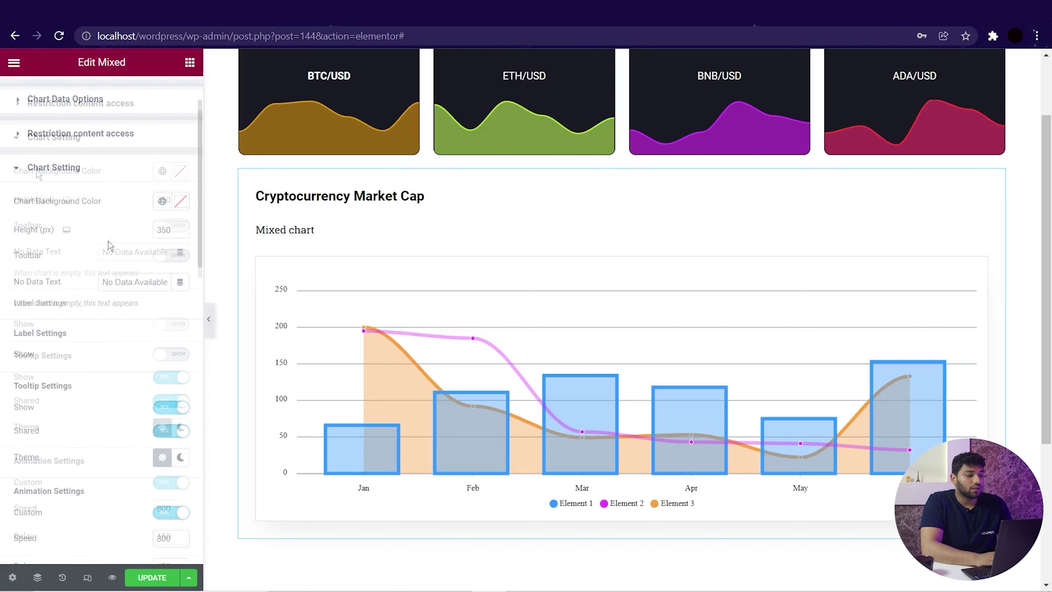
{"action": "left_click", "coordinate": [181, 171]}
{"action": "left_click", "coordinate": [151, 235]}
{"action": "left_click", "coordinate": [155, 277]}
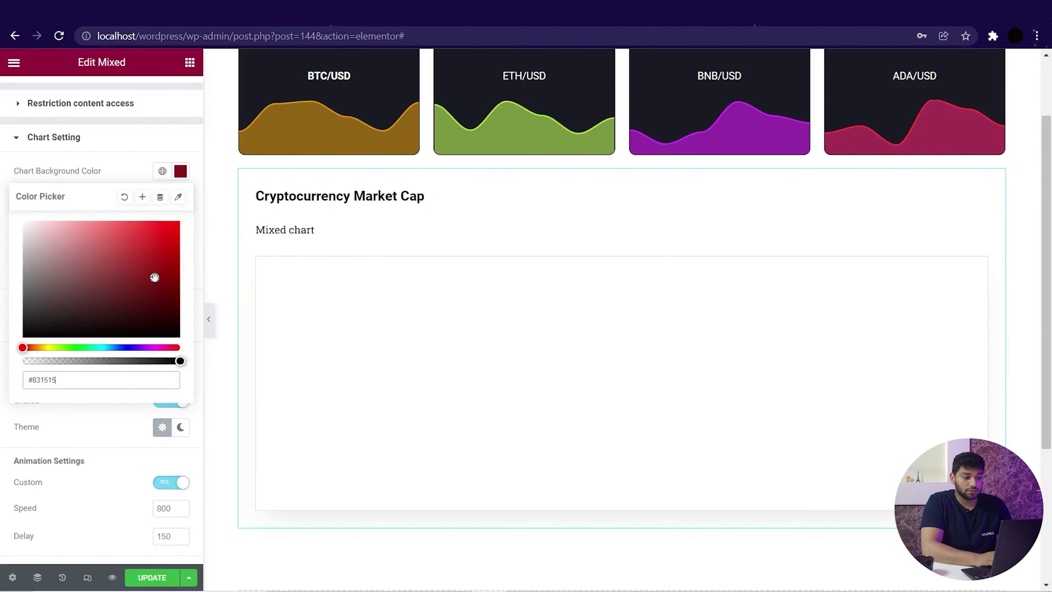
{"action": "left_click", "coordinate": [124, 197]}
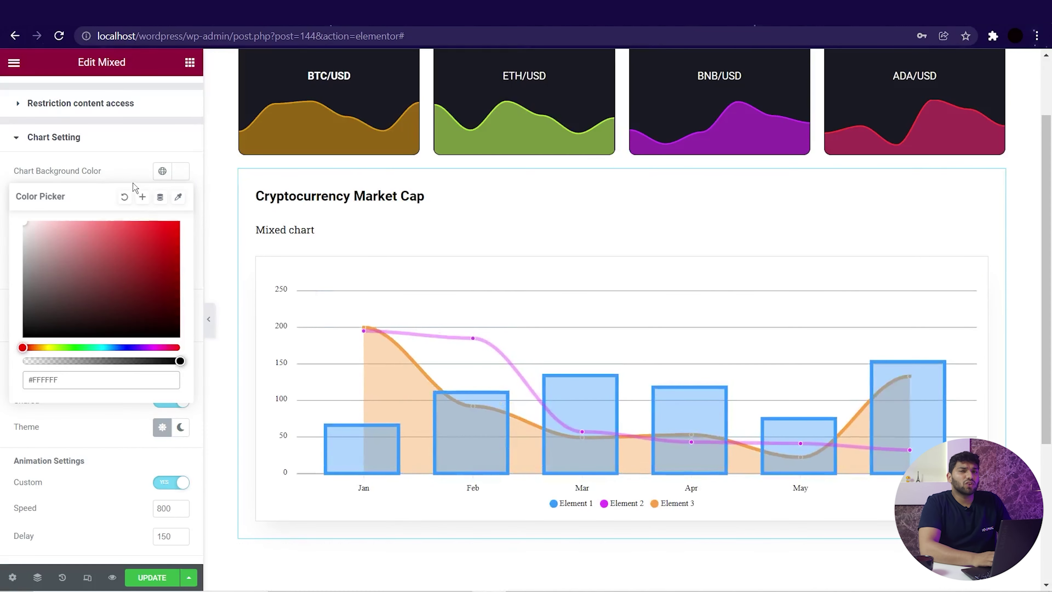
{"action": "left_click", "coordinate": [136, 179]}
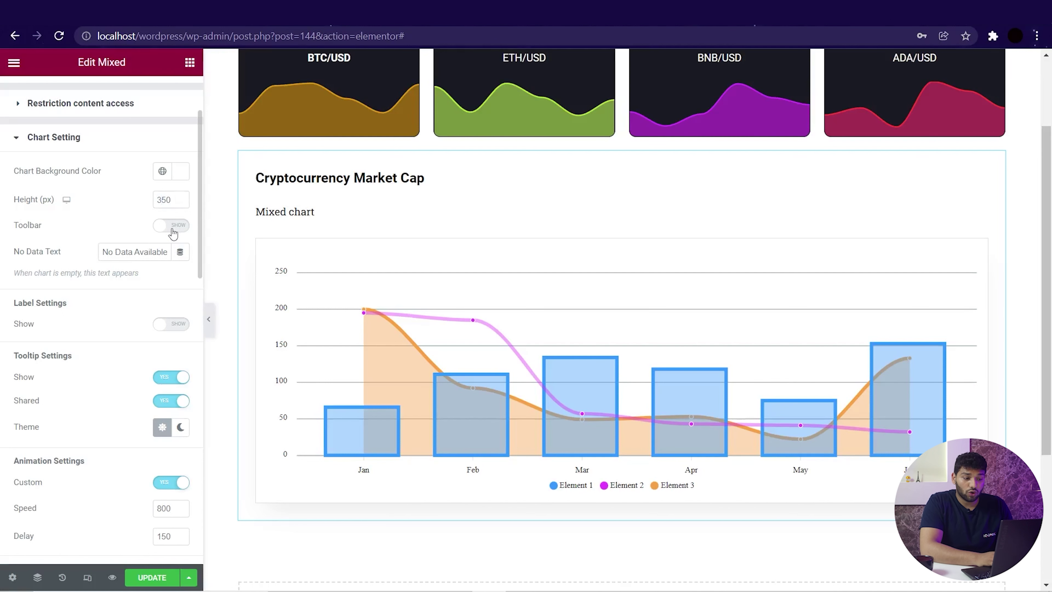
Turn on the chart toolbar, keeping its offsets at 0.
{"action": "left_click", "coordinate": [172, 228]}
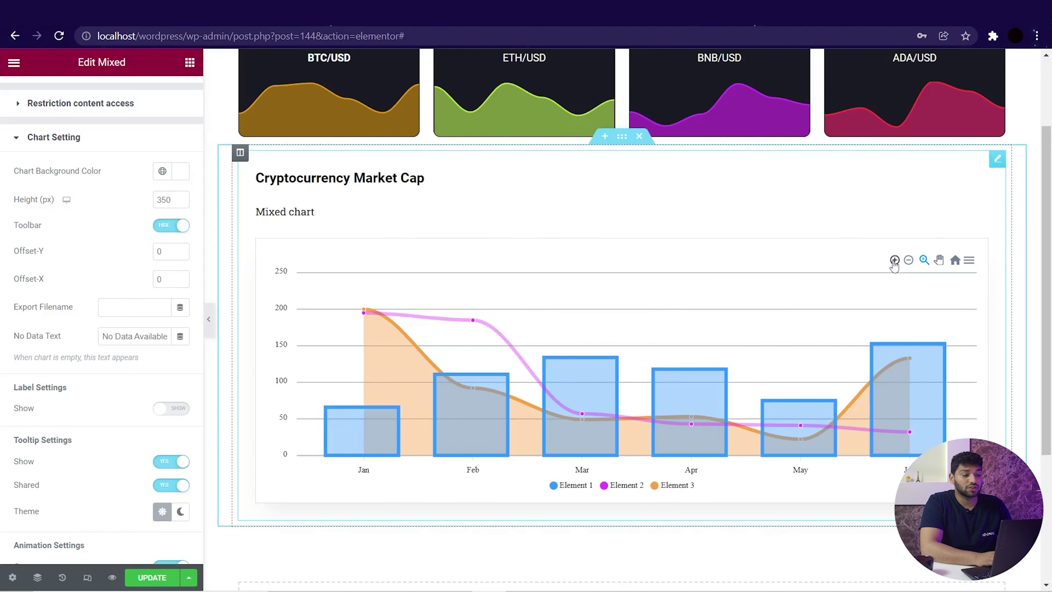
{"action": "left_click", "coordinate": [971, 263]}
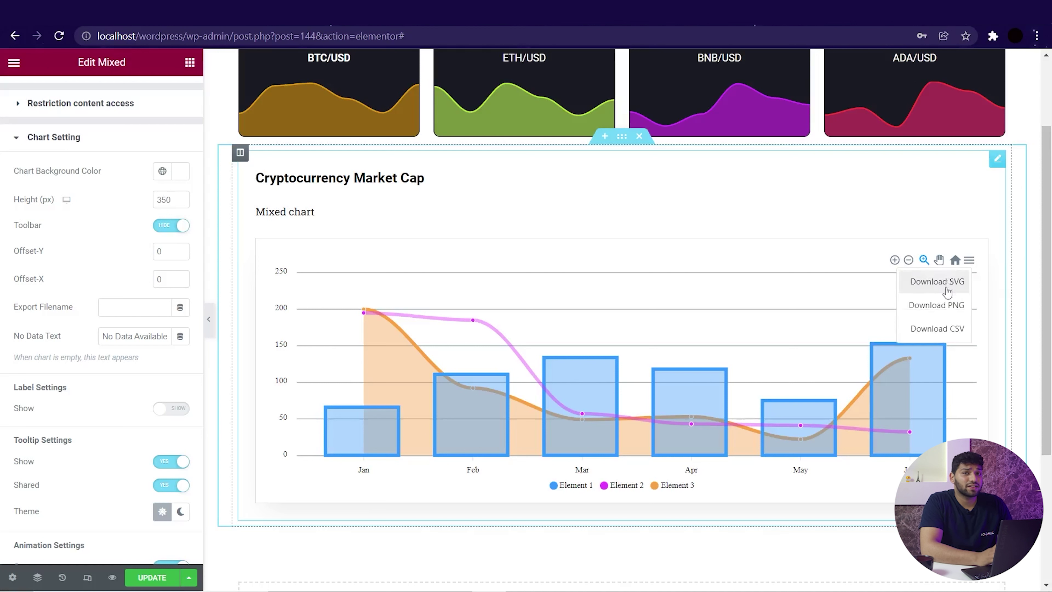
{"action": "left_click", "coordinate": [970, 263]}
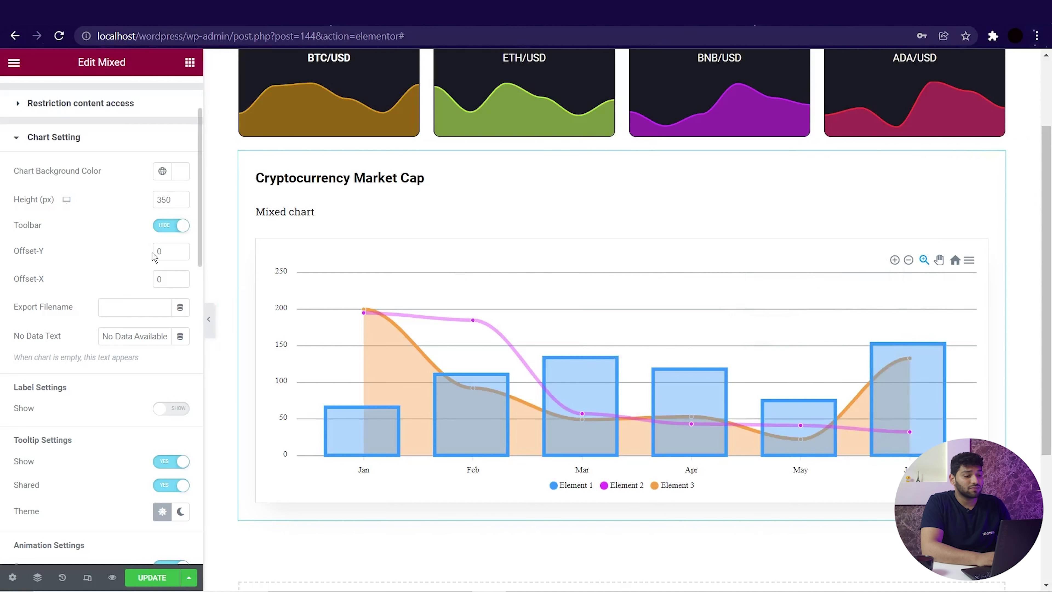
{"action": "double_click", "coordinate": [165, 249]}
{"action": "type", "text": "30"}
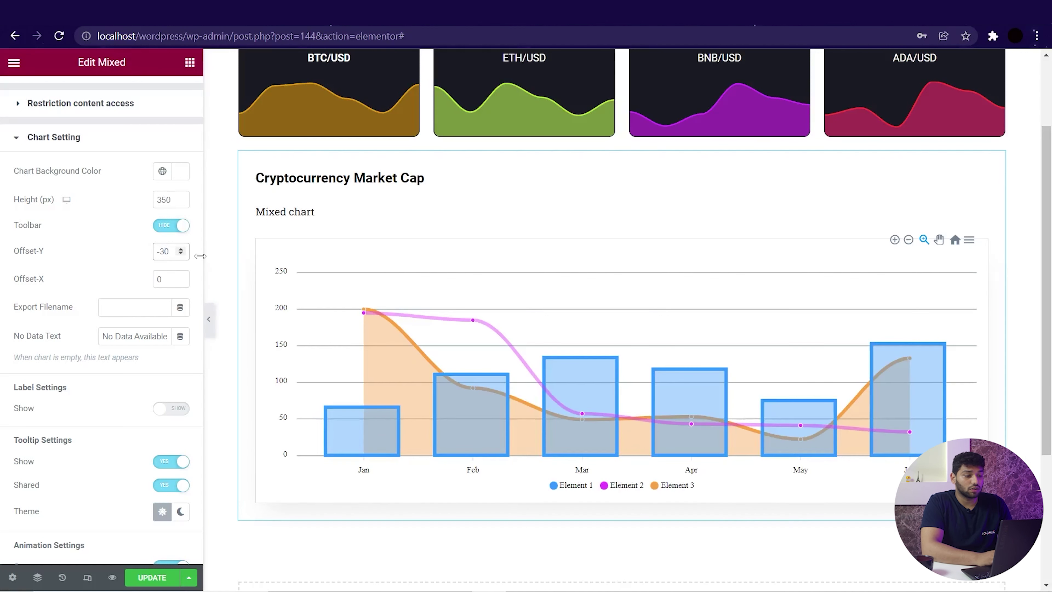
{"action": "key", "text": "Left"}
{"action": "key", "text": "BackSpace"}
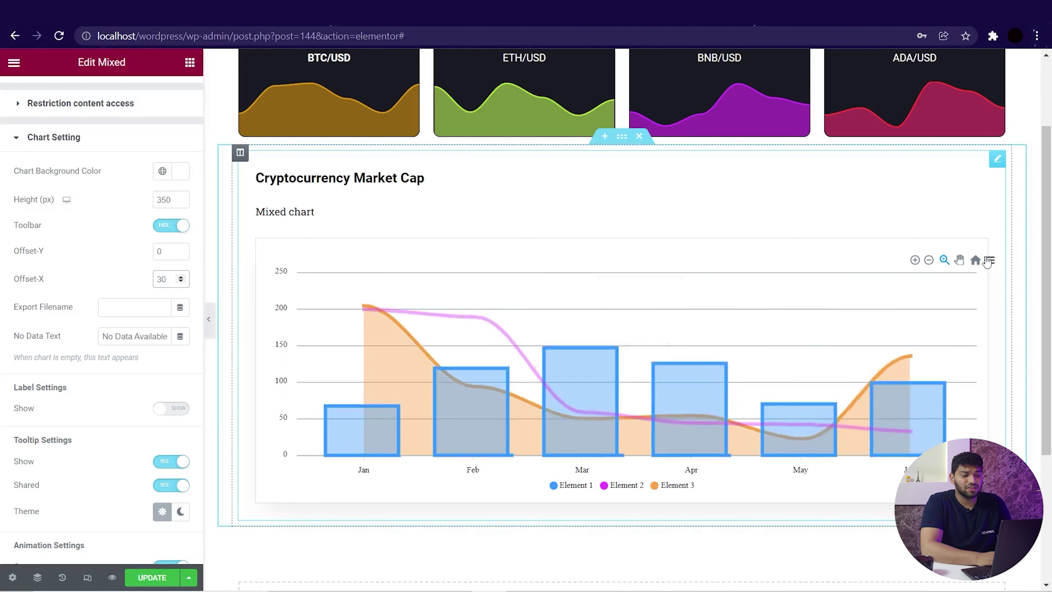
{"action": "left_click", "coordinate": [165, 282]}
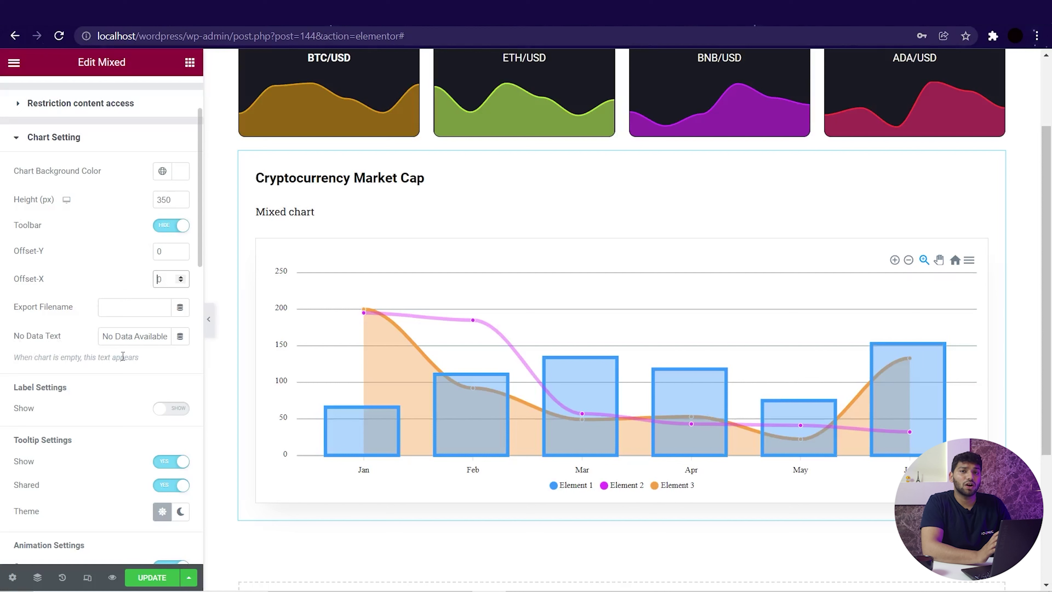
Hide all three series to preview the empty chart and set its message to 'No Data'.
{"action": "left_click", "coordinate": [613, 485]}
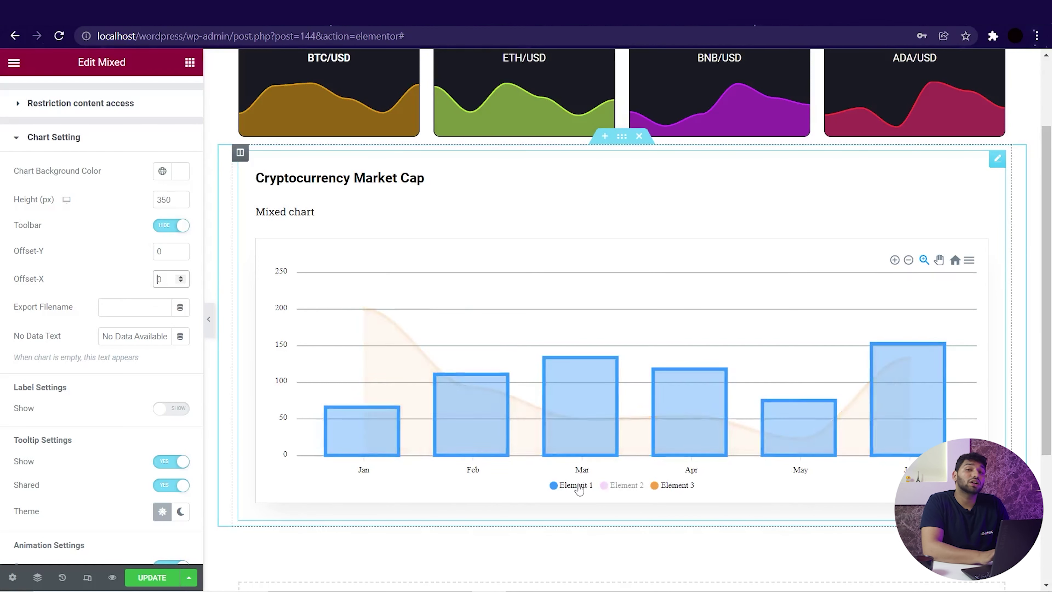
{"action": "left_click", "coordinate": [580, 488]}
{"action": "left_click", "coordinate": [654, 489]}
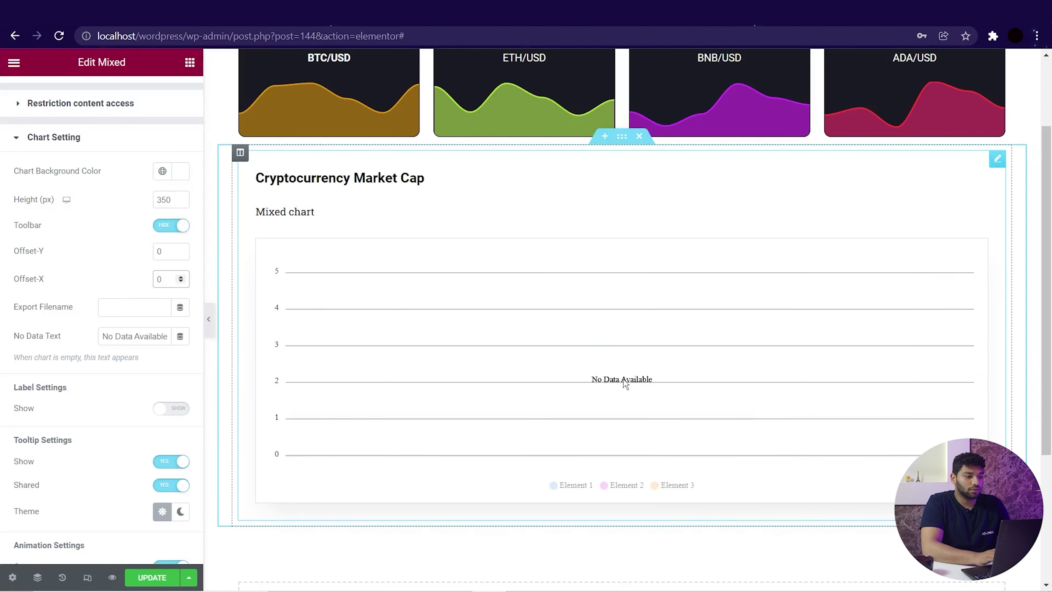
{"action": "key", "text": "ctrl+z"}
{"action": "scroll", "coordinate": [129, 371], "scroll_direction": "down", "scroll_amount": 1}
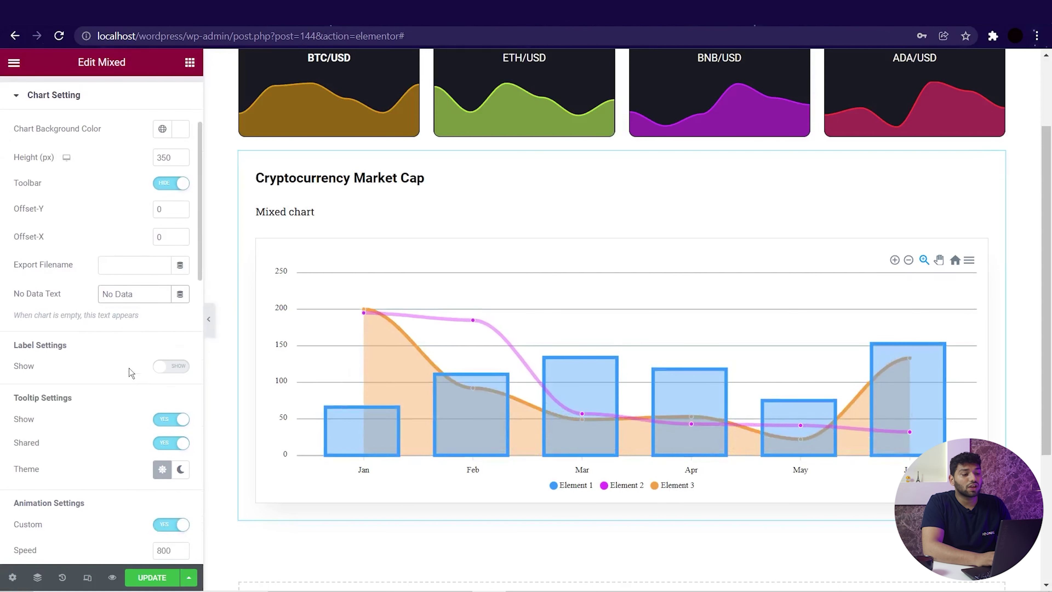
{"action": "scroll", "coordinate": [129, 371], "scroll_direction": "down", "scroll_amount": 1}
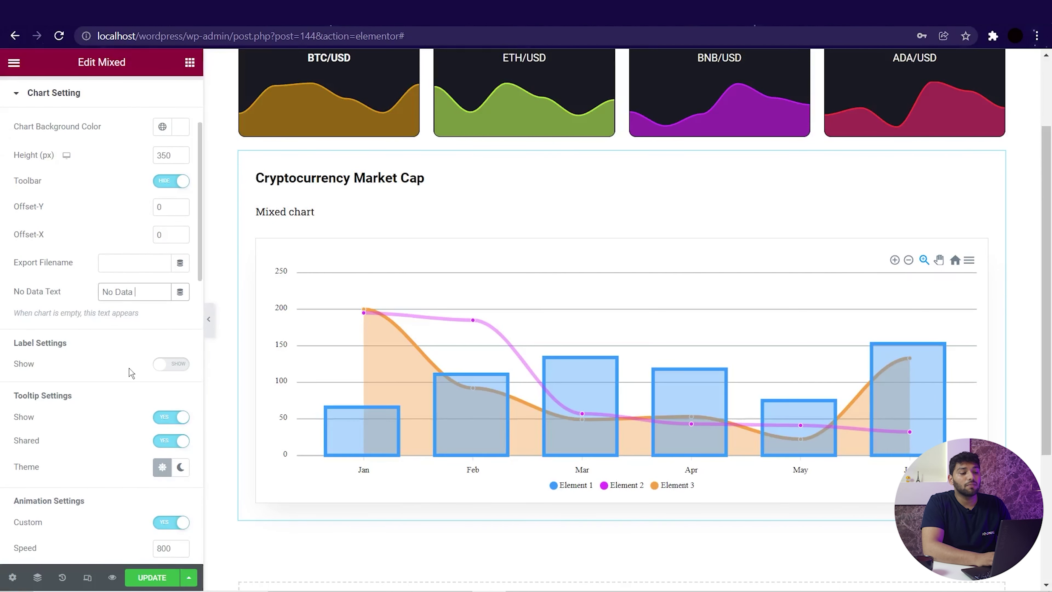
Show value labels with comma formatting, testing Element 1's first value as 1066.
{"action": "left_click", "coordinate": [166, 359]}
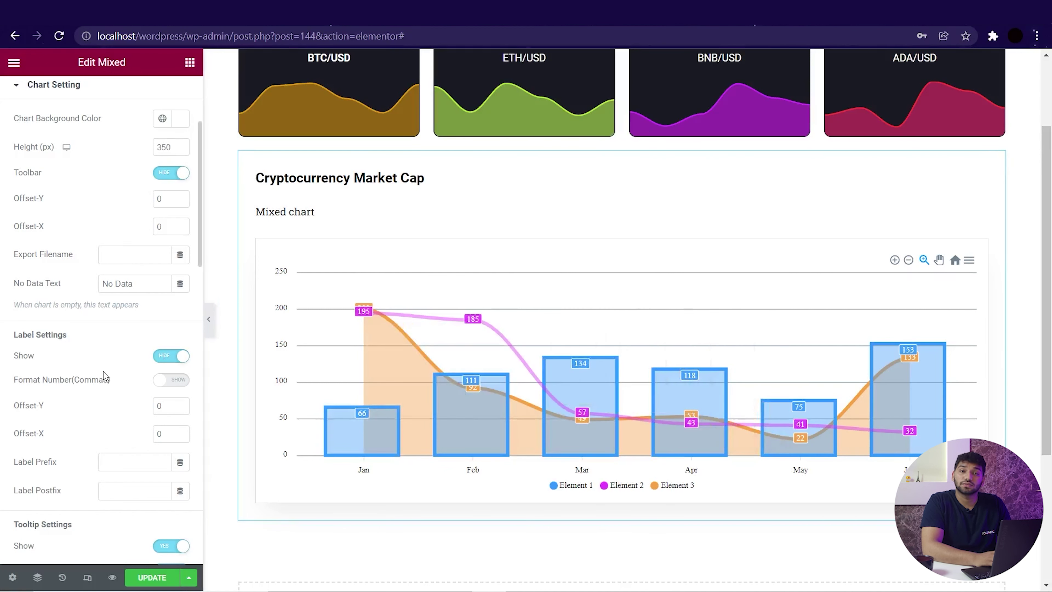
{"action": "scroll", "coordinate": [105, 375], "scroll_direction": "down", "scroll_amount": 2}
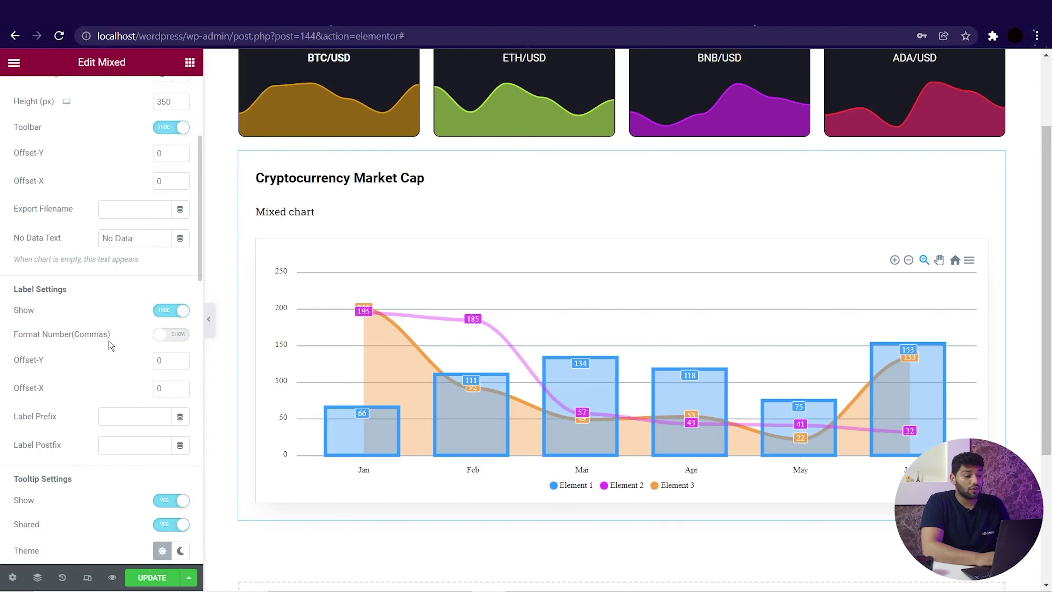
{"action": "left_click", "coordinate": [165, 336]}
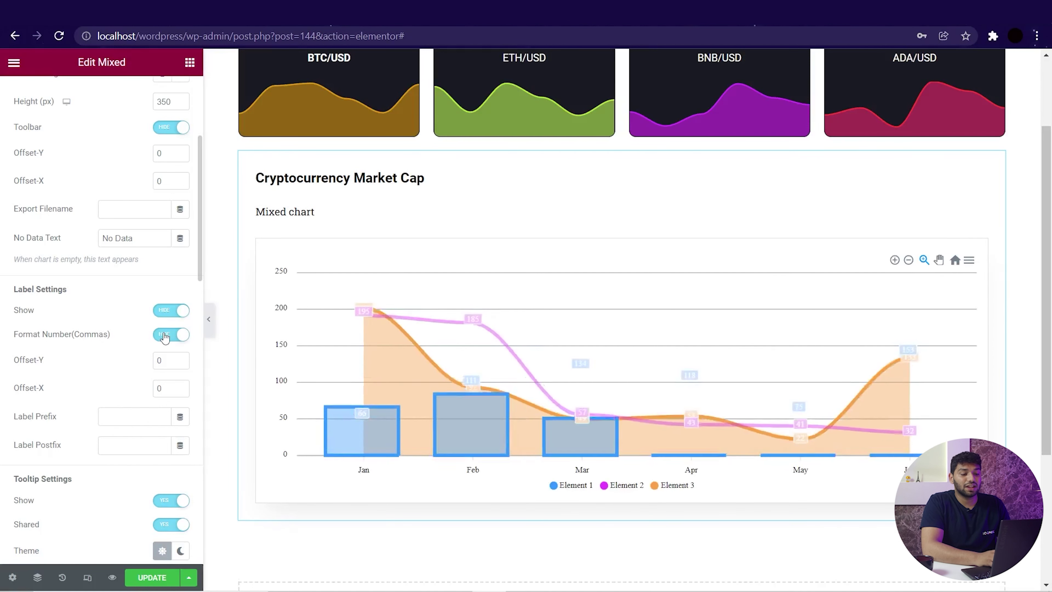
{"action": "scroll", "coordinate": [103, 345], "scroll_direction": "down", "scroll_amount": 10}
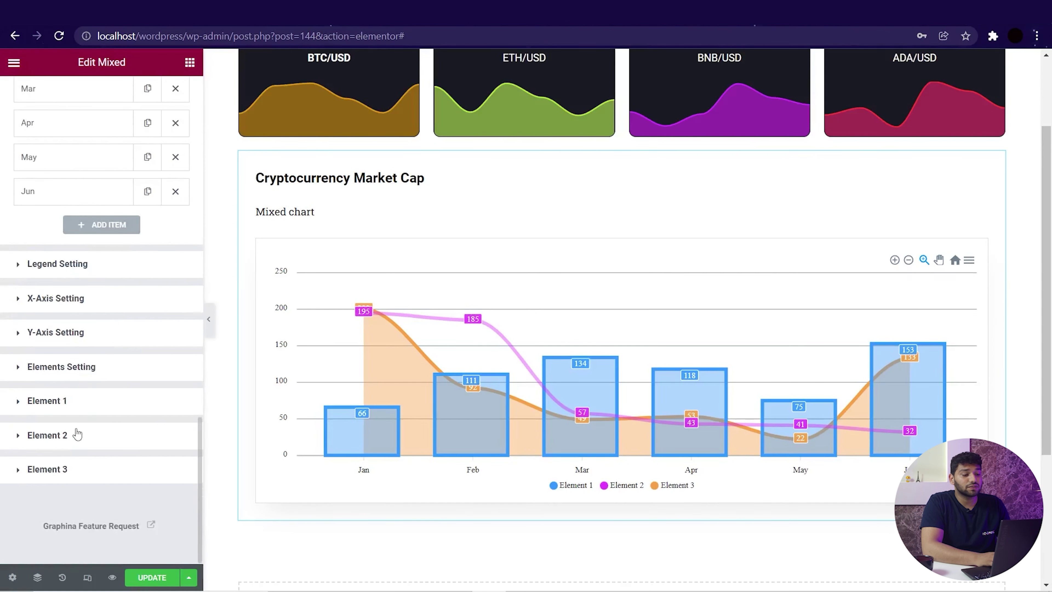
{"action": "left_click", "coordinate": [82, 402]}
{"action": "scroll", "coordinate": [103, 415], "scroll_direction": "down", "scroll_amount": 3}
{"action": "left_click", "coordinate": [87, 423]}
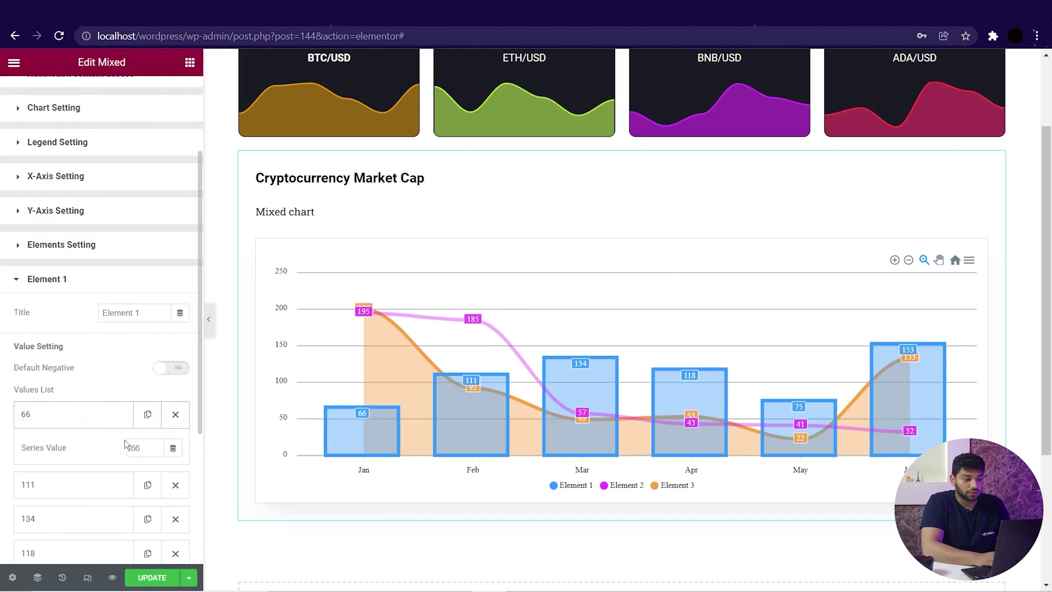
{"action": "type", "text": "10"}
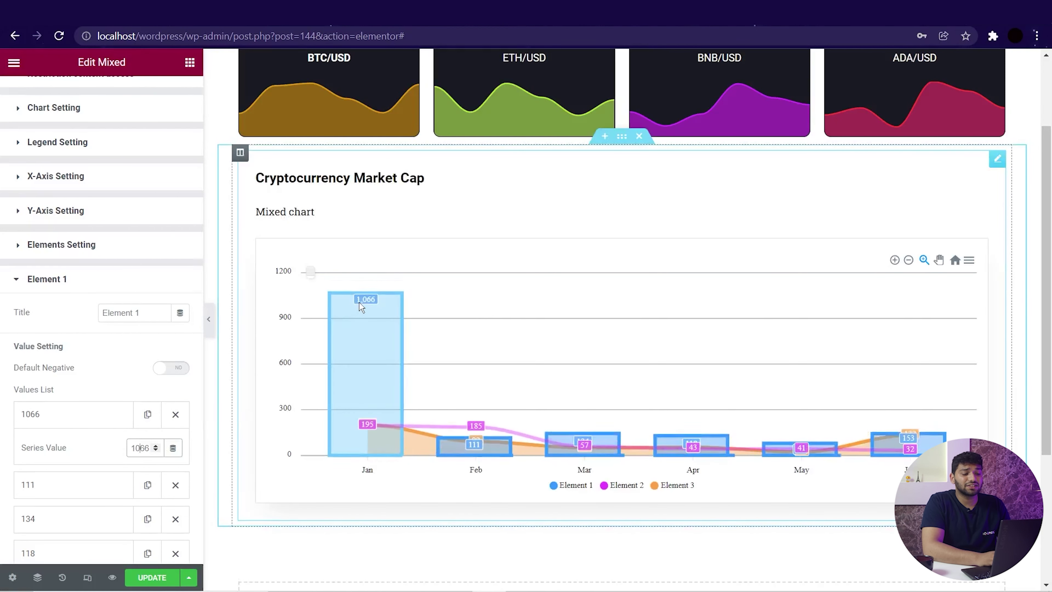
{"action": "left_click", "coordinate": [99, 288]}
Turn comma formatting off and restore Element 1's first value to 66.
{"action": "left_click", "coordinate": [111, 237]}
{"action": "scroll", "coordinate": [112, 249], "scroll_direction": "down", "scroll_amount": 5}
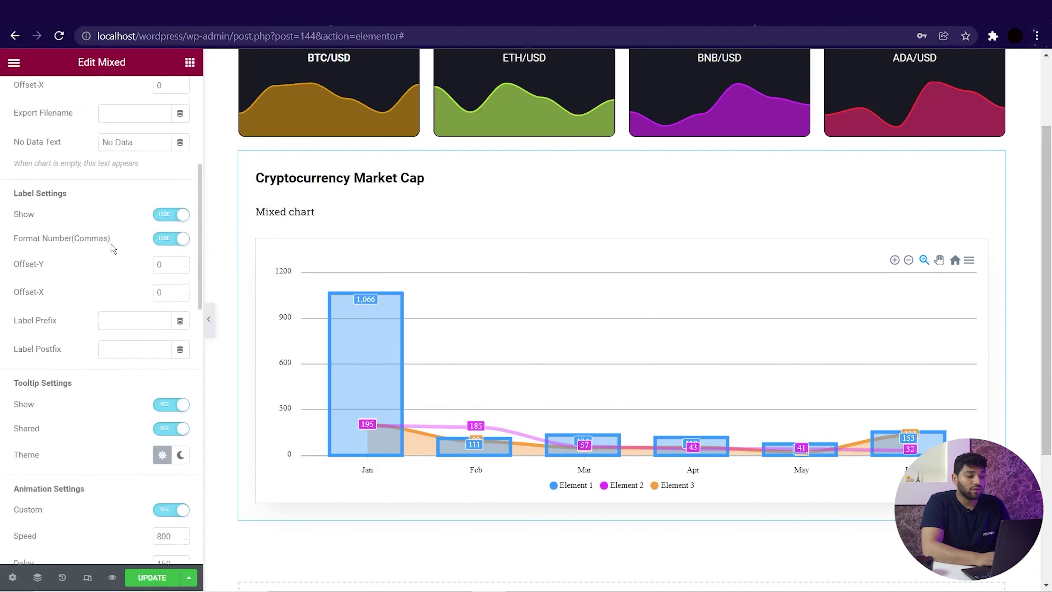
{"action": "scroll", "coordinate": [108, 237], "scroll_direction": "up", "scroll_amount": 2}
{"action": "left_click", "coordinate": [184, 331]}
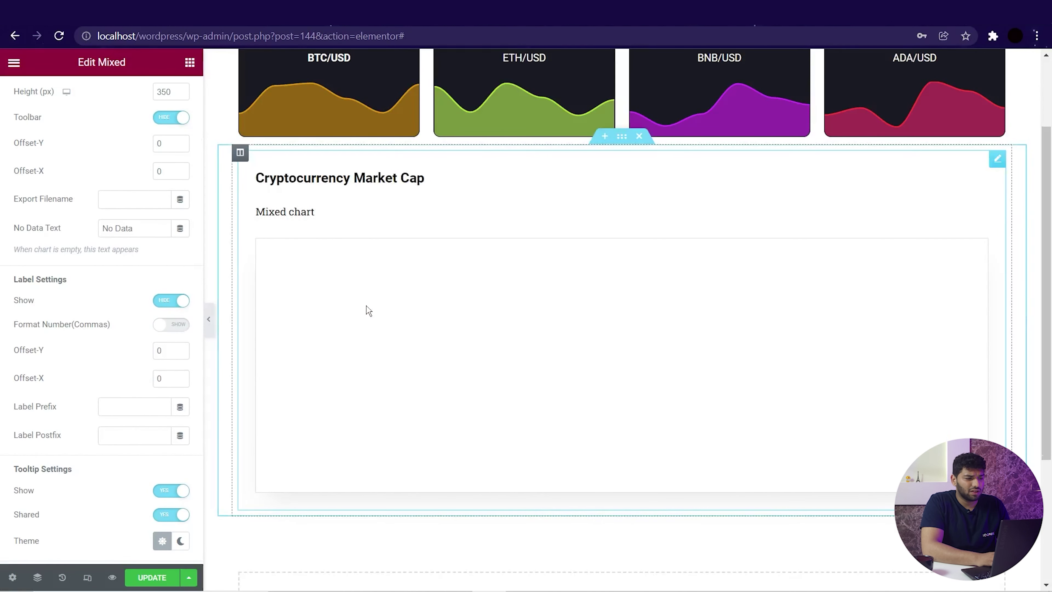
{"action": "scroll", "coordinate": [144, 332], "scroll_direction": "down", "scroll_amount": 10}
{"action": "scroll", "coordinate": [124, 364], "scroll_direction": "down", "scroll_amount": 5}
{"action": "left_click", "coordinate": [94, 400]}
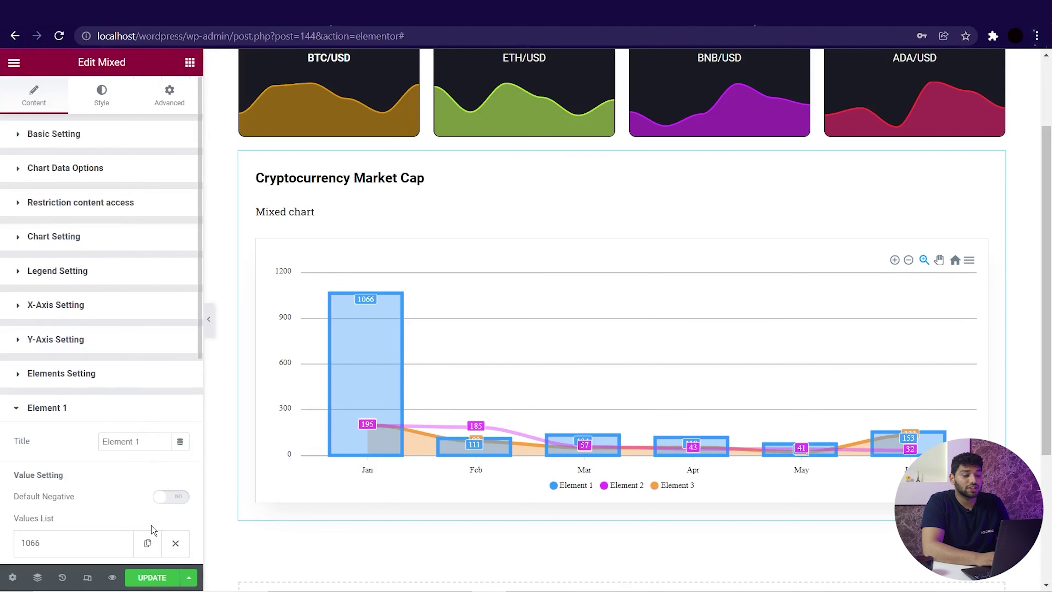
{"action": "scroll", "coordinate": [83, 435], "scroll_direction": "down", "scroll_amount": 1}
{"action": "left_click", "coordinate": [79, 467]}
{"action": "double_click", "coordinate": [140, 499]}
{"action": "type", "text": "66"}
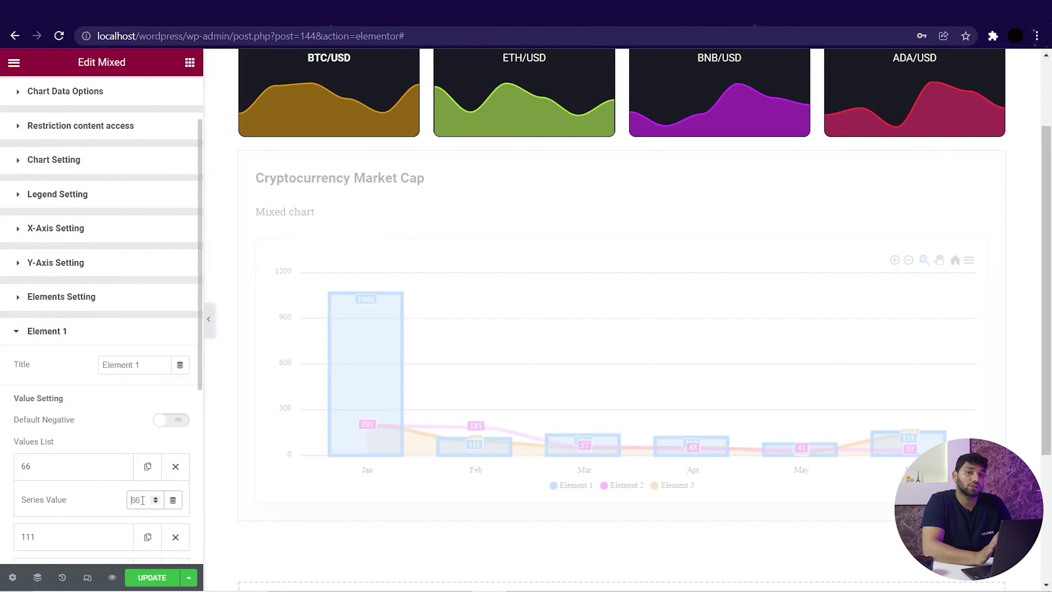
{"action": "left_click", "coordinate": [113, 341]}
Leave the data label prefix empty with the label offset at zero.
{"action": "left_click", "coordinate": [111, 248]}
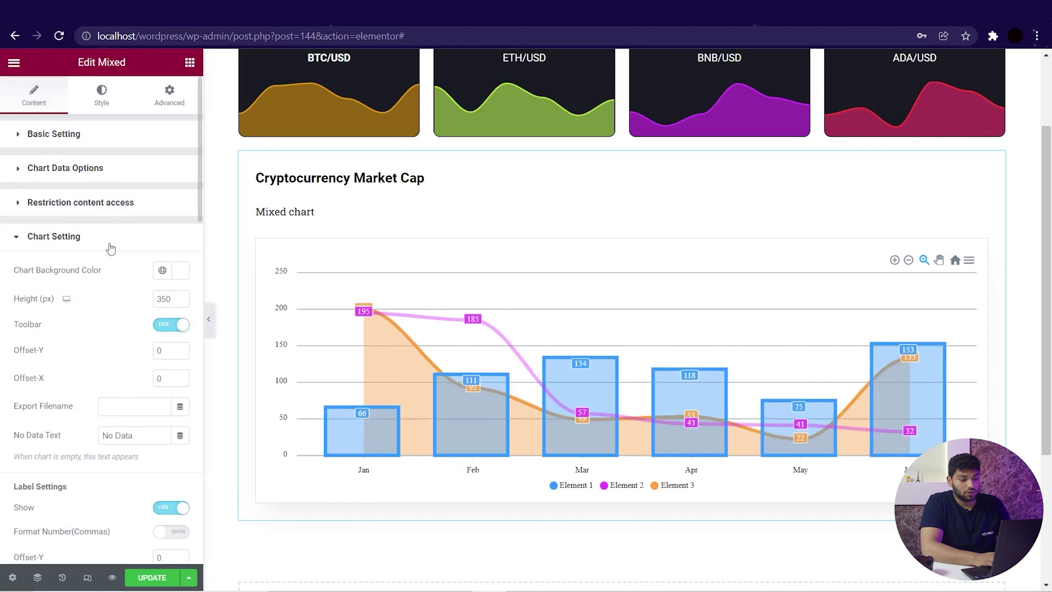
{"action": "scroll", "coordinate": [111, 248], "scroll_direction": "down", "scroll_amount": 7}
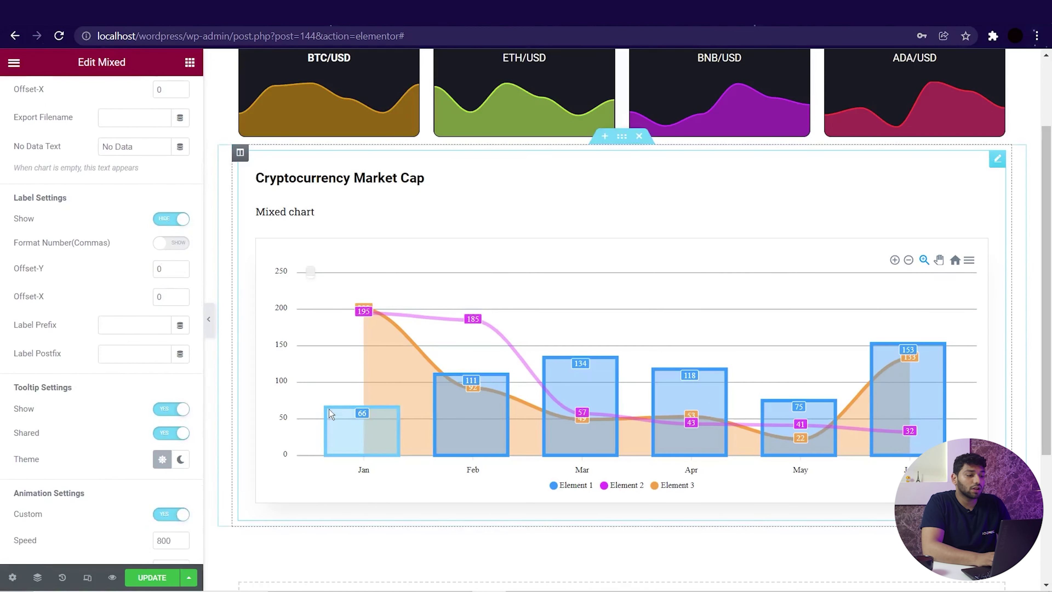
{"action": "mouse_move", "coordinate": [331, 397]}
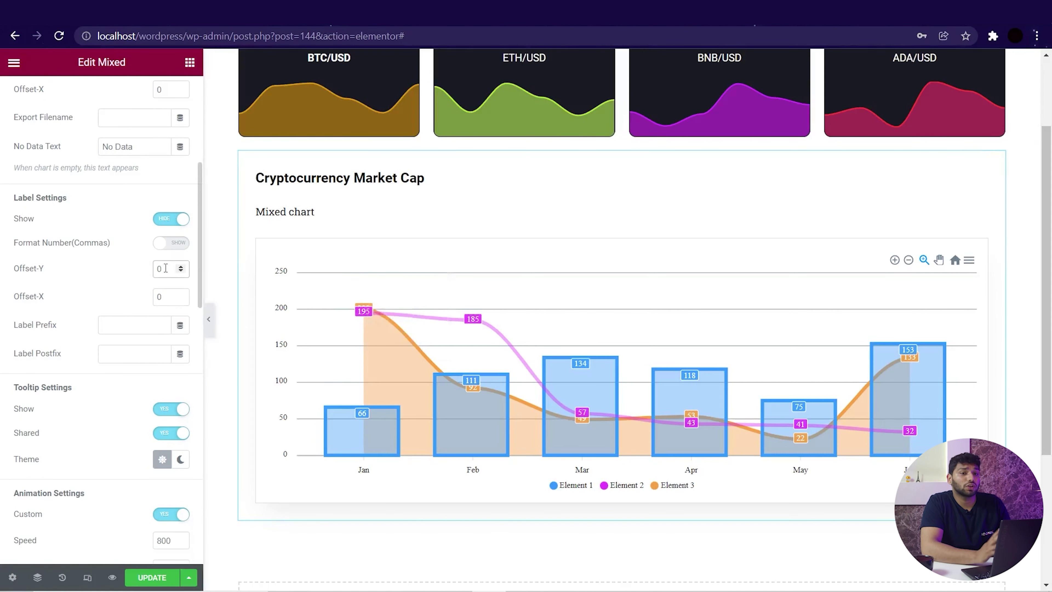
{"action": "scroll", "coordinate": [102, 177], "scroll_direction": "down", "scroll_amount": 4}
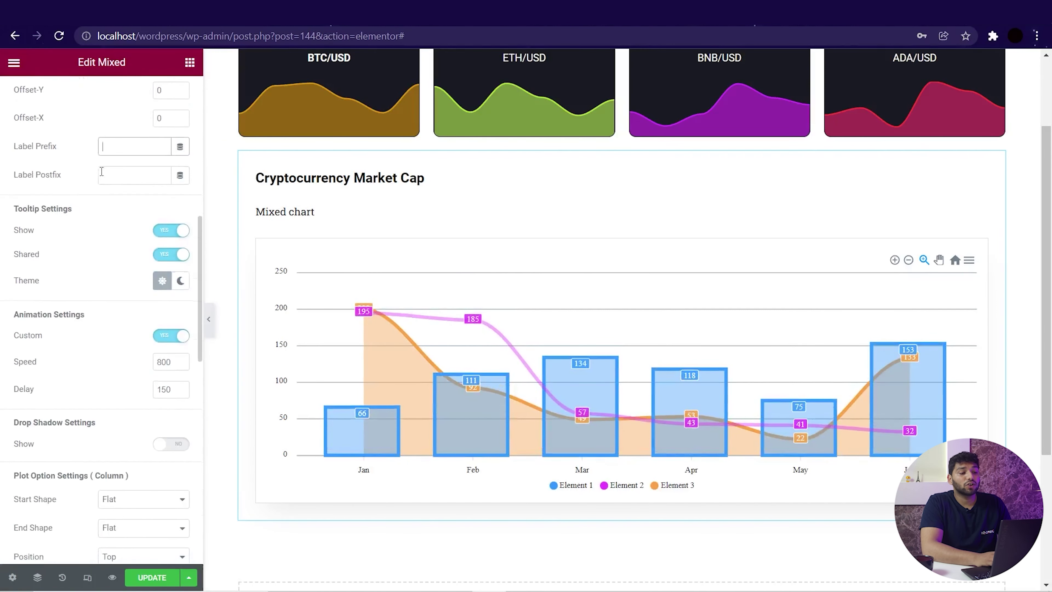
{"action": "left_click", "coordinate": [103, 142]}
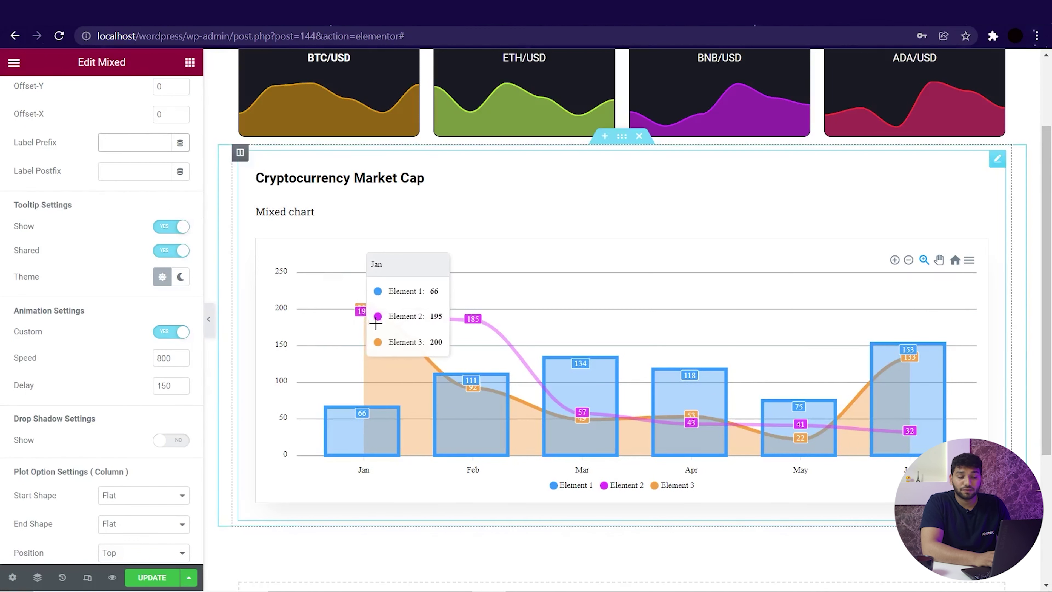
{"action": "mouse_move", "coordinate": [376, 318]}
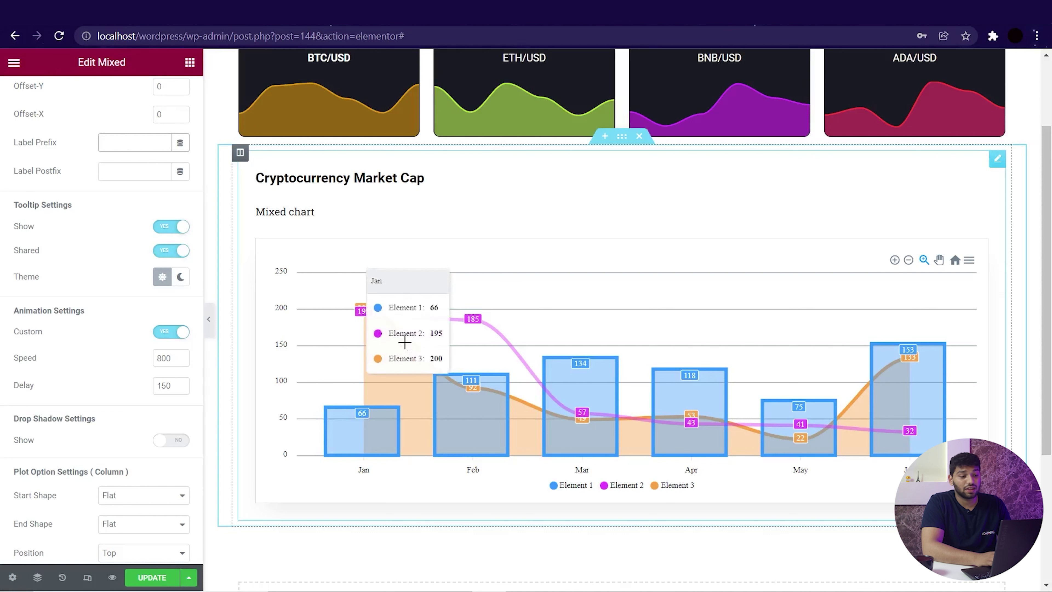
Keep the shared tooltips shown in the Light theme after trying Dark.
{"action": "left_click", "coordinate": [168, 227]}
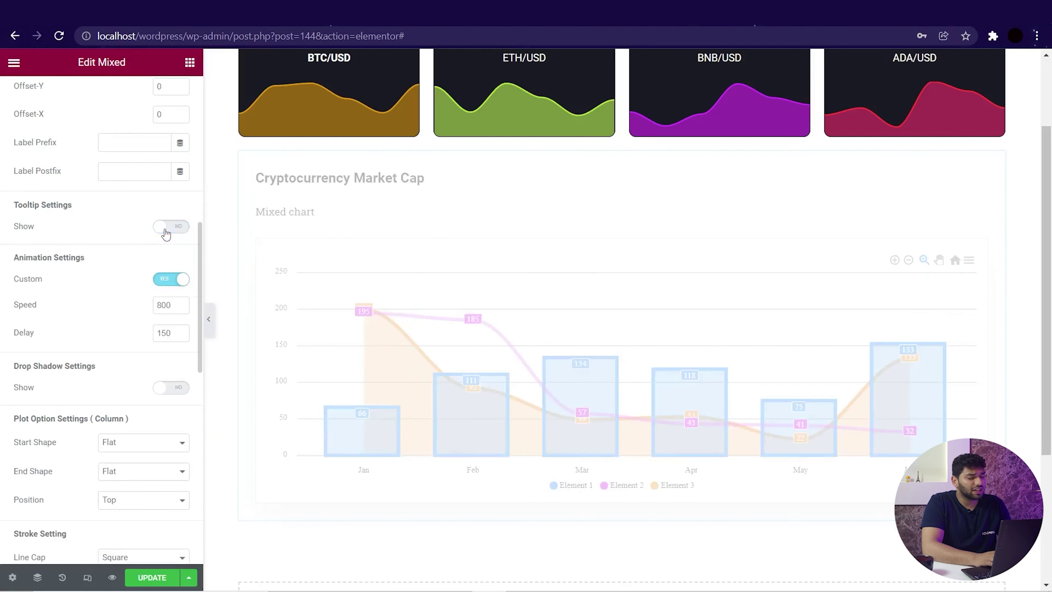
{"action": "left_click", "coordinate": [171, 226]}
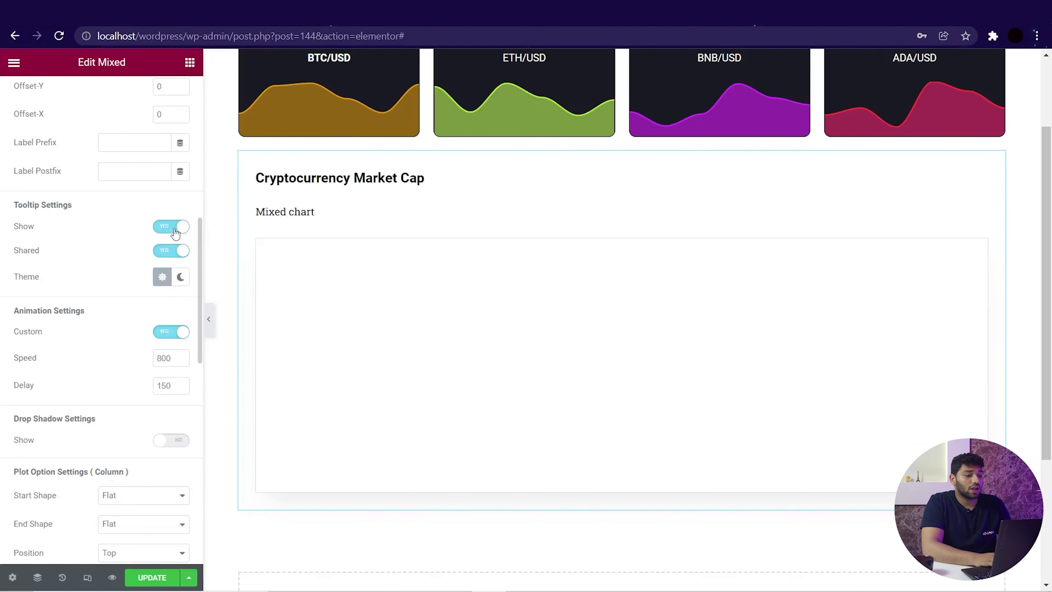
{"action": "mouse_move", "coordinate": [369, 327]}
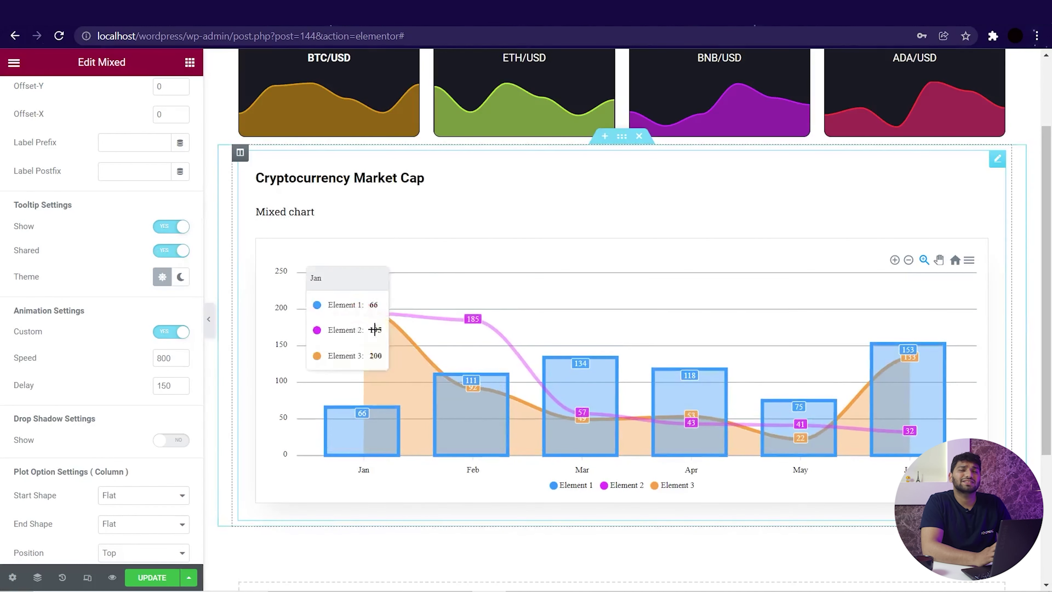
{"action": "left_click", "coordinate": [180, 279]}
{"action": "mouse_move", "coordinate": [368, 309]}
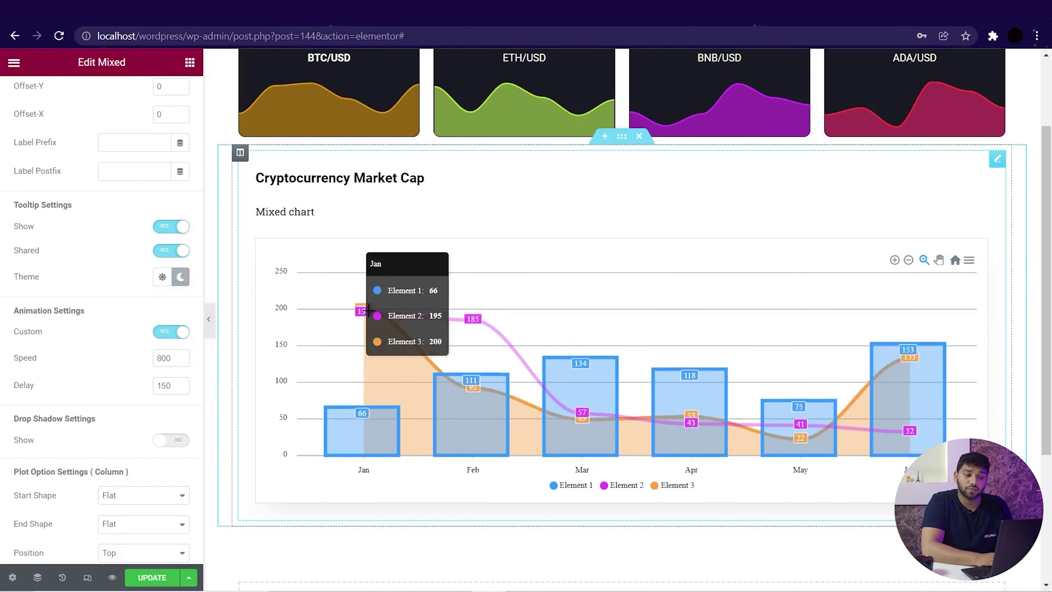
{"action": "left_click", "coordinate": [162, 277]}
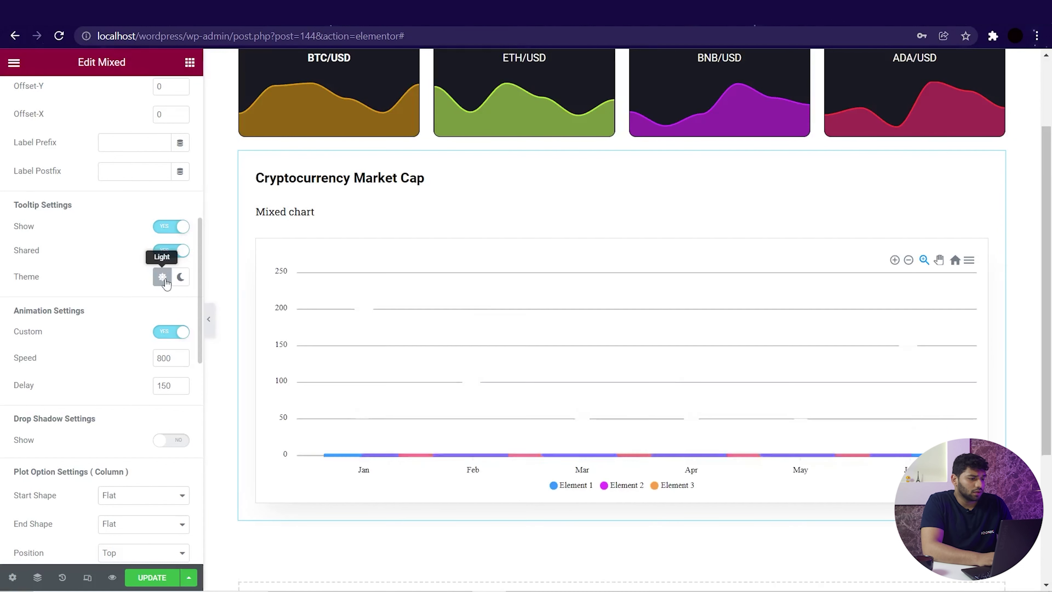
Change the animation speed from 800 to 900 and switch on the series drop shadow.
{"action": "scroll", "coordinate": [151, 296], "scroll_direction": "down", "scroll_amount": 2}
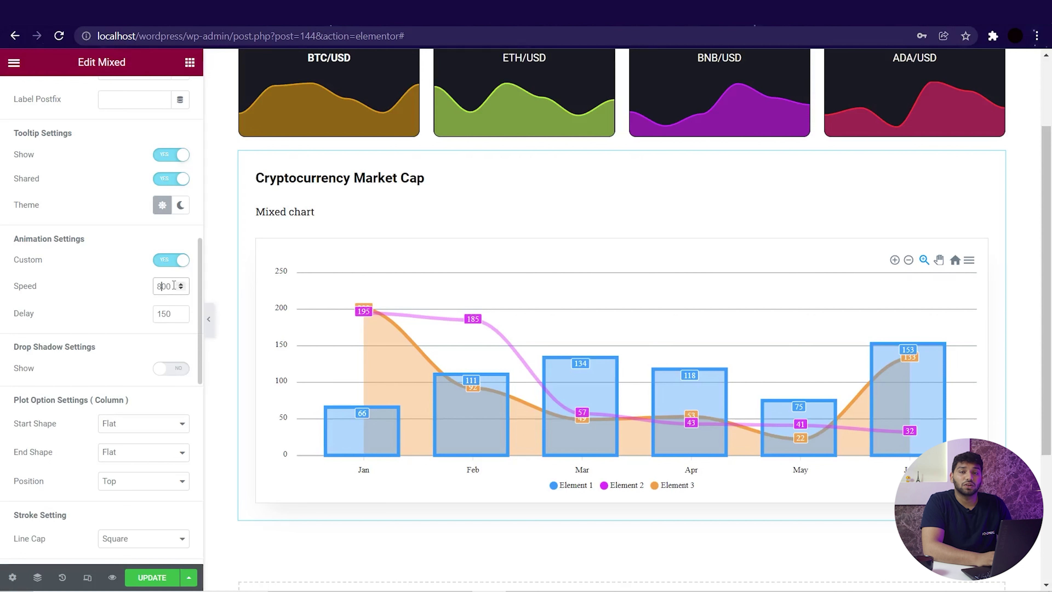
{"action": "key", "text": "BackSpace"}
{"action": "type", "text": "1"}
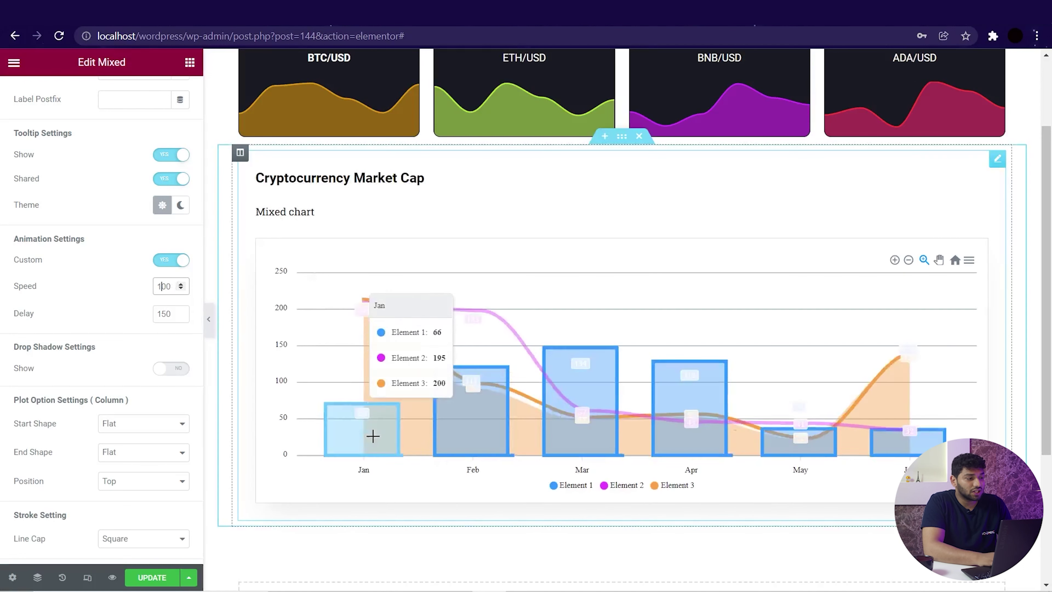
{"action": "key", "text": "BackSpace"}
{"action": "type", "text": "9"}
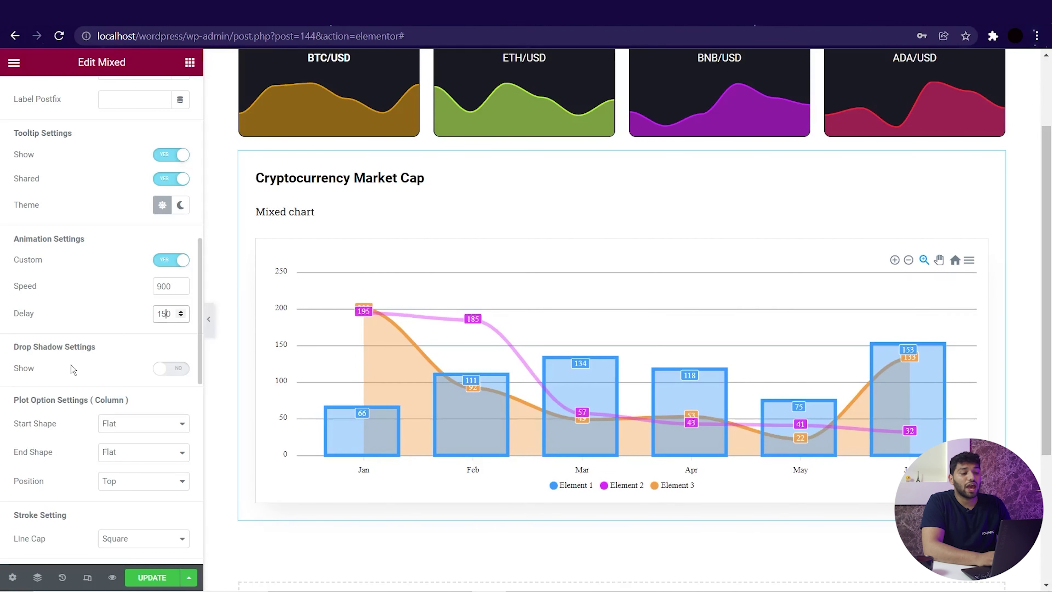
{"action": "left_click", "coordinate": [172, 369]}
Set the drop shadow's top and left positions to 30.
{"action": "scroll", "coordinate": [169, 361], "scroll_direction": "down", "scroll_amount": 2}
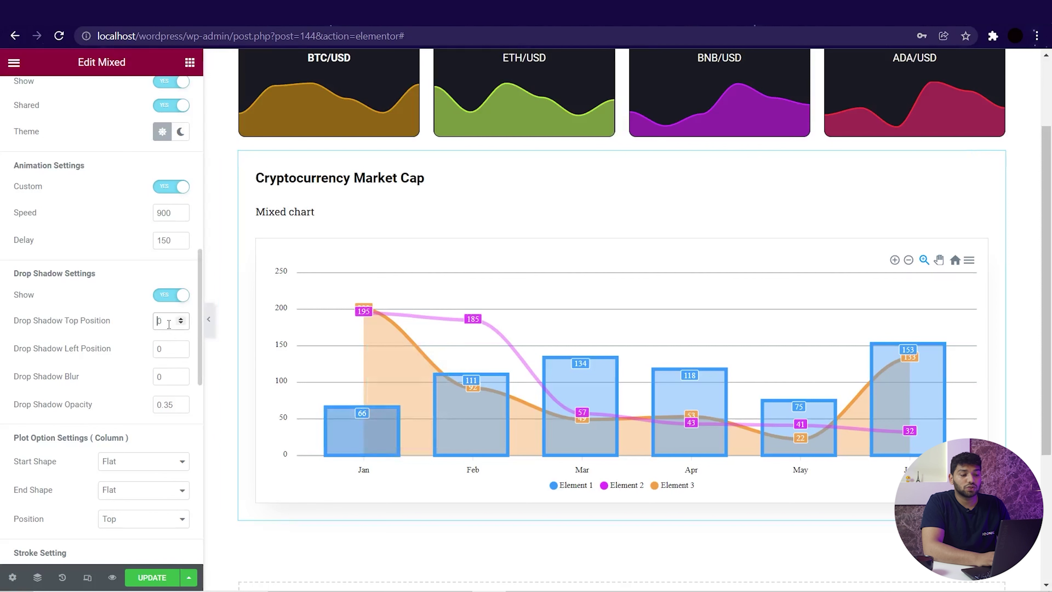
{"action": "type", "text": "3"}
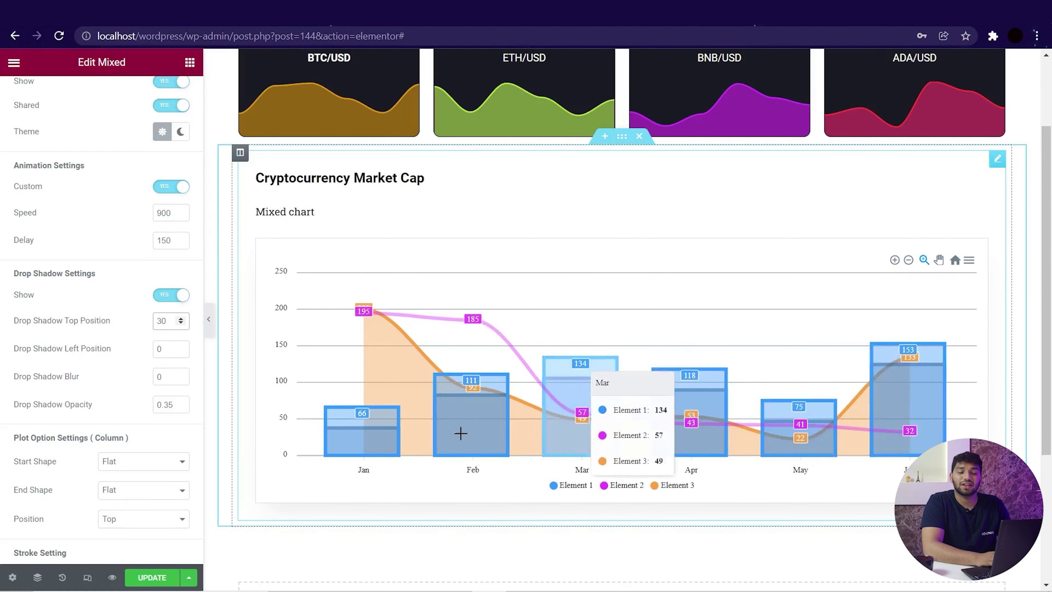
{"action": "left_click", "coordinate": [164, 349]}
{"action": "type", "text": "3"}
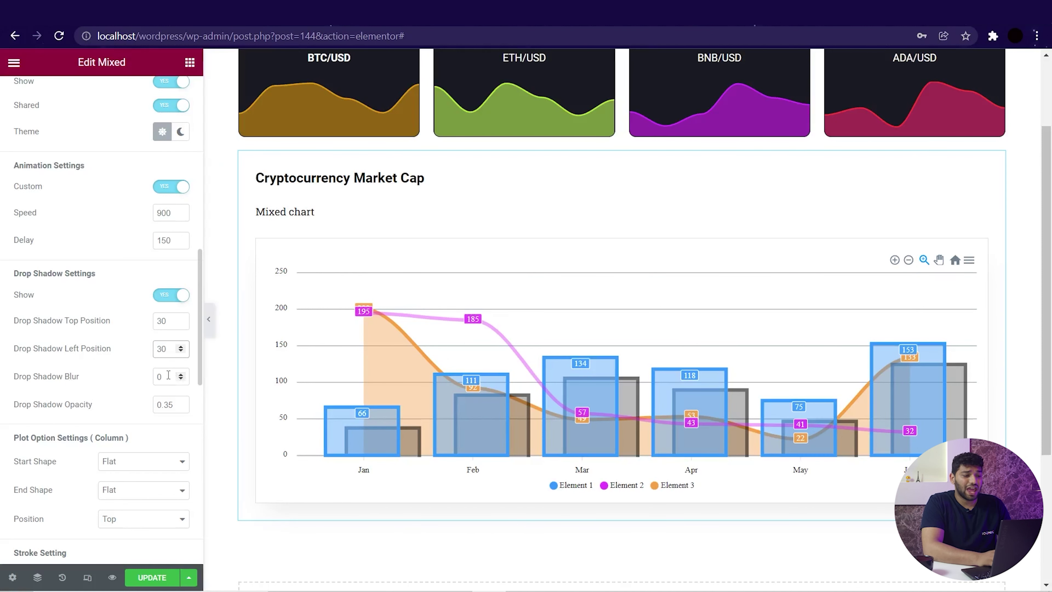
Set the shadow blur to 1 and opacity to 0.6, then switch the drop shadow off.
{"action": "key", "text": "Delete"}
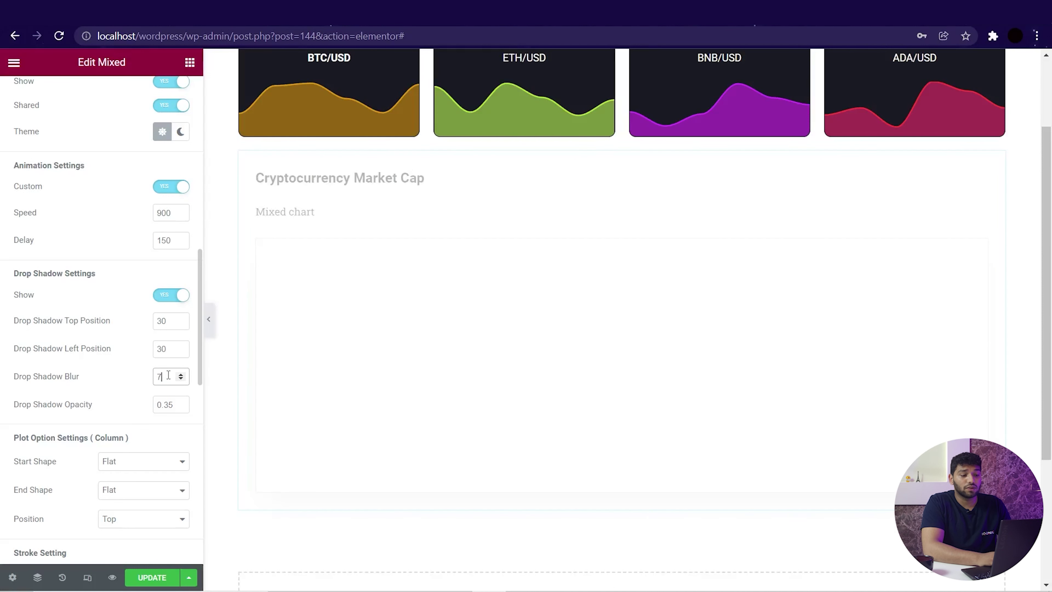
{"action": "type", "text": "7"}
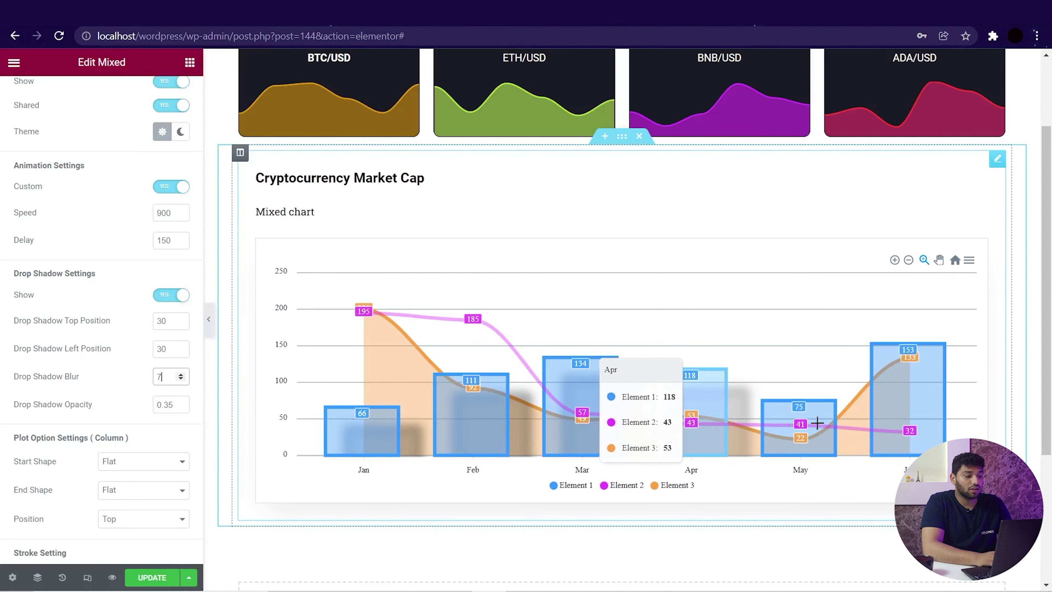
{"action": "key", "text": "BackSpace"}
{"action": "type", "text": "1"}
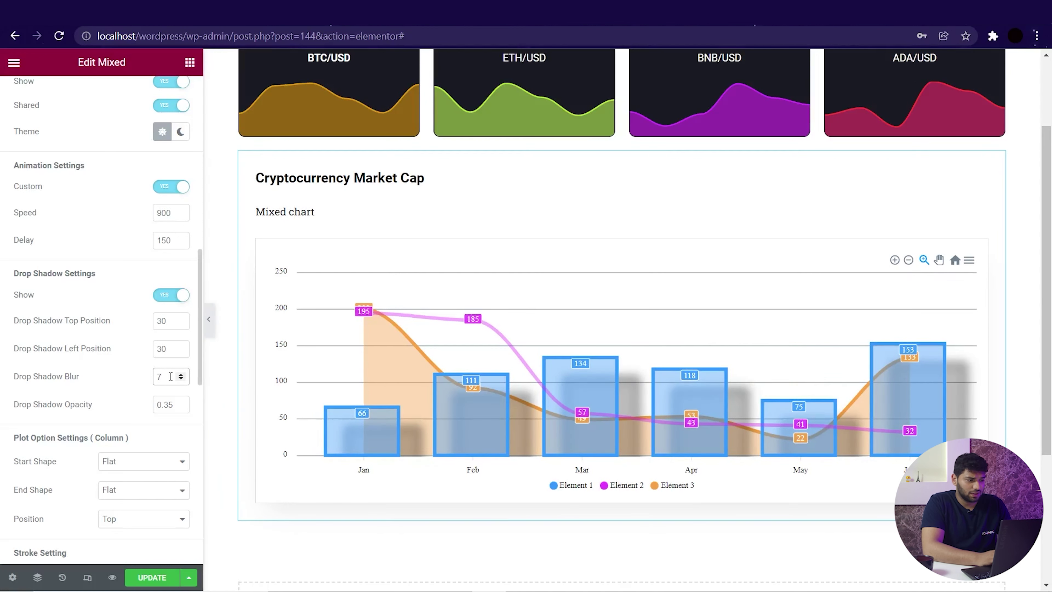
{"action": "left_click", "coordinate": [172, 404]}
{"action": "key", "text": "BackSpace"}
{"action": "key", "text": "BackSpace"}
{"action": "type", "text": "65"}
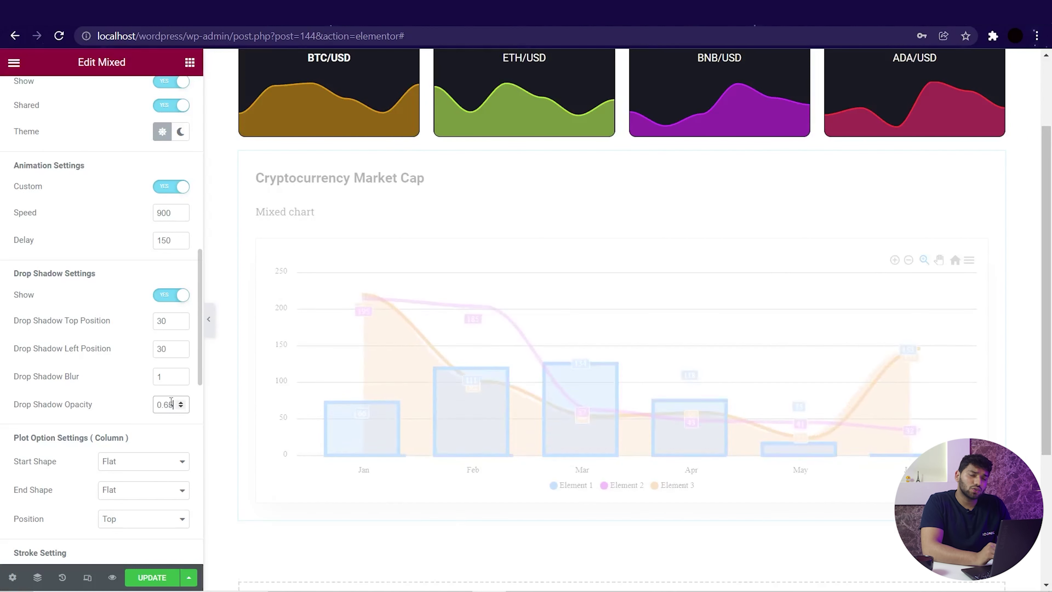
{"action": "key", "text": "BackSpace"}
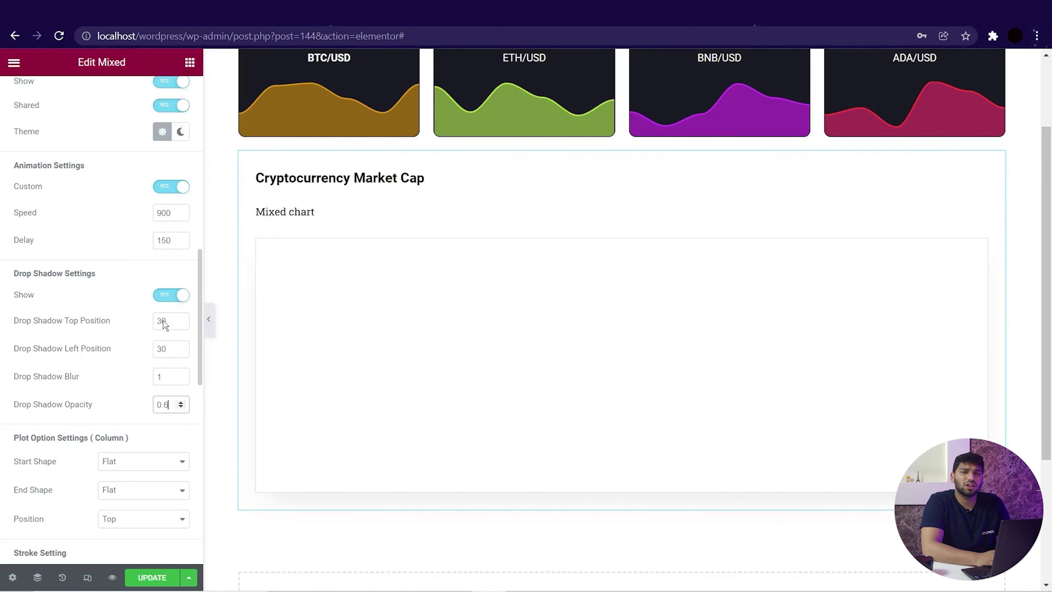
{"action": "left_click", "coordinate": [169, 294]}
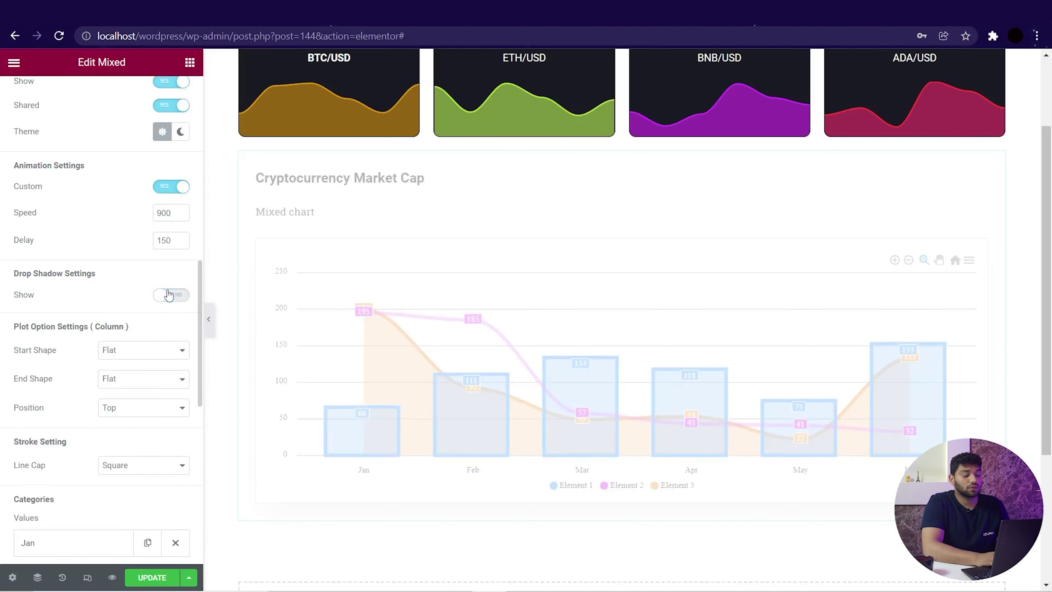
Return the column start shape to Flat after trying Rounded, and keep the Square line cap.
{"action": "scroll", "coordinate": [29, 360], "scroll_direction": "down", "scroll_amount": 1}
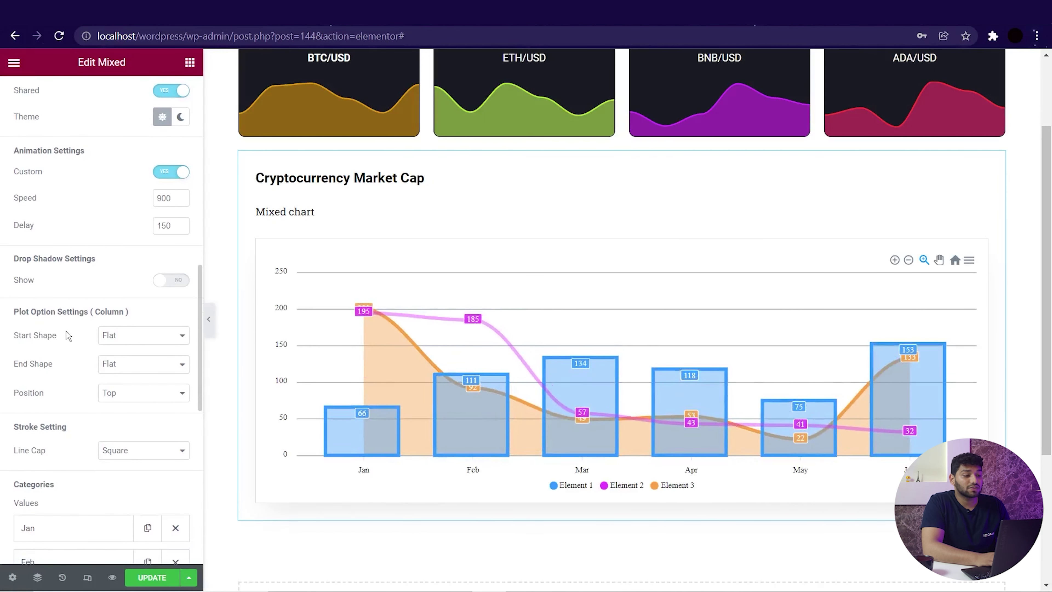
{"action": "left_click", "coordinate": [137, 339]}
{"action": "left_click", "coordinate": [128, 360]}
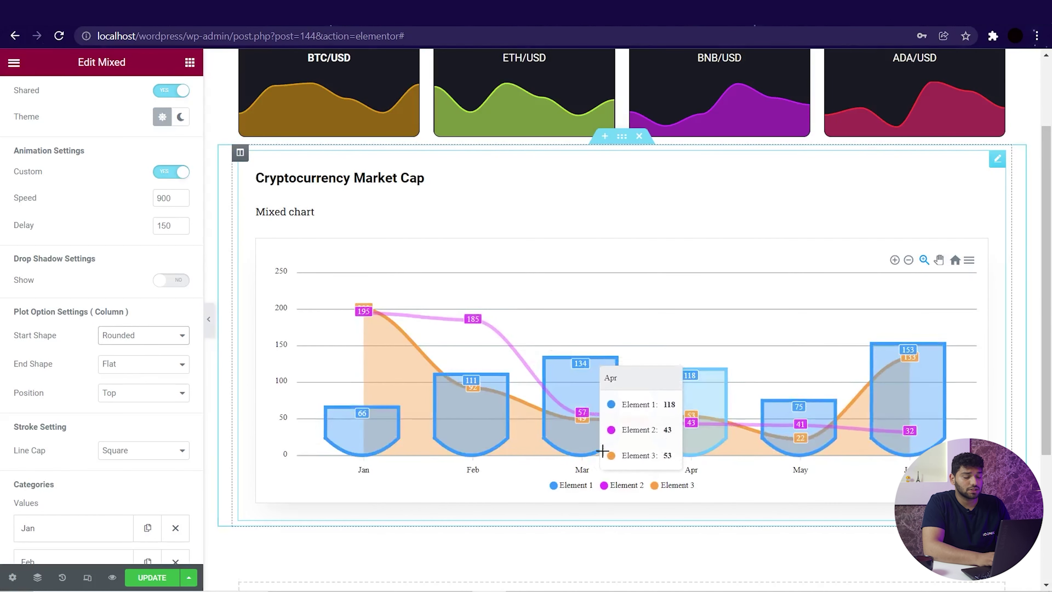
{"action": "left_click", "coordinate": [140, 338]}
{"action": "left_click", "coordinate": [140, 353]}
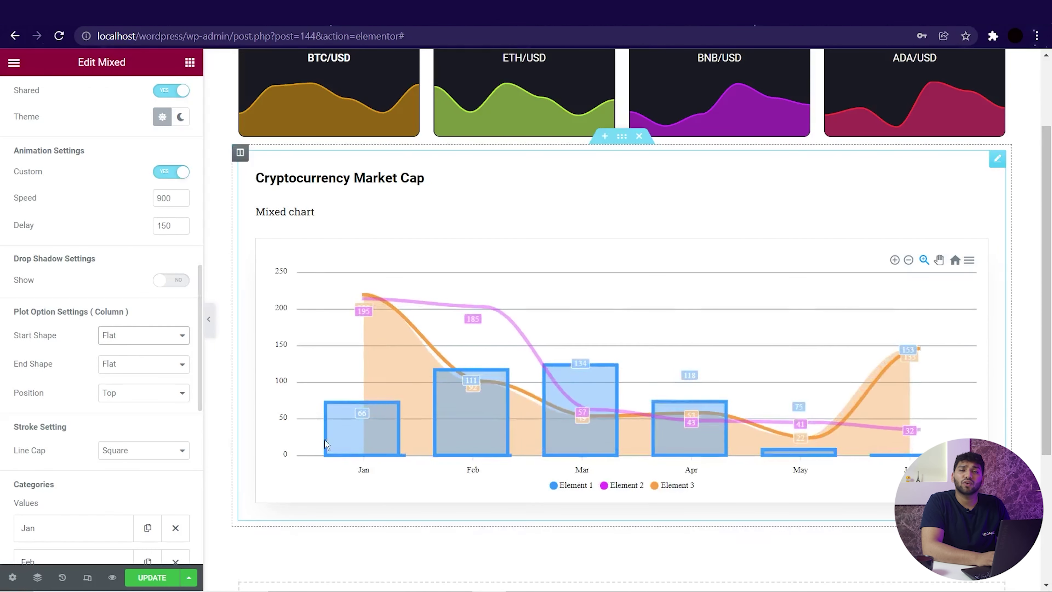
{"action": "left_click", "coordinate": [161, 399]}
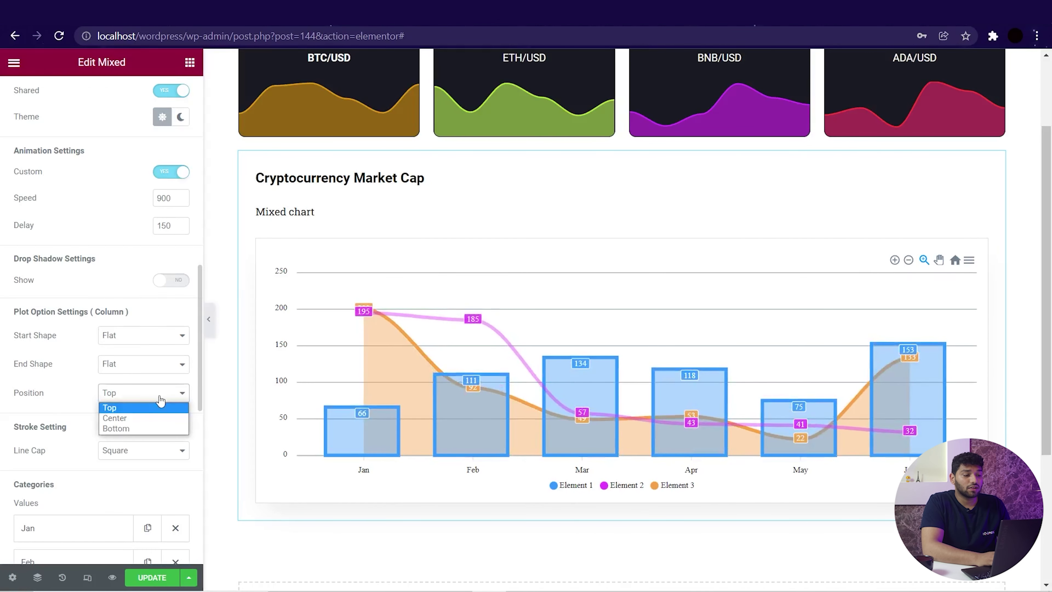
{"action": "left_click", "coordinate": [151, 419]}
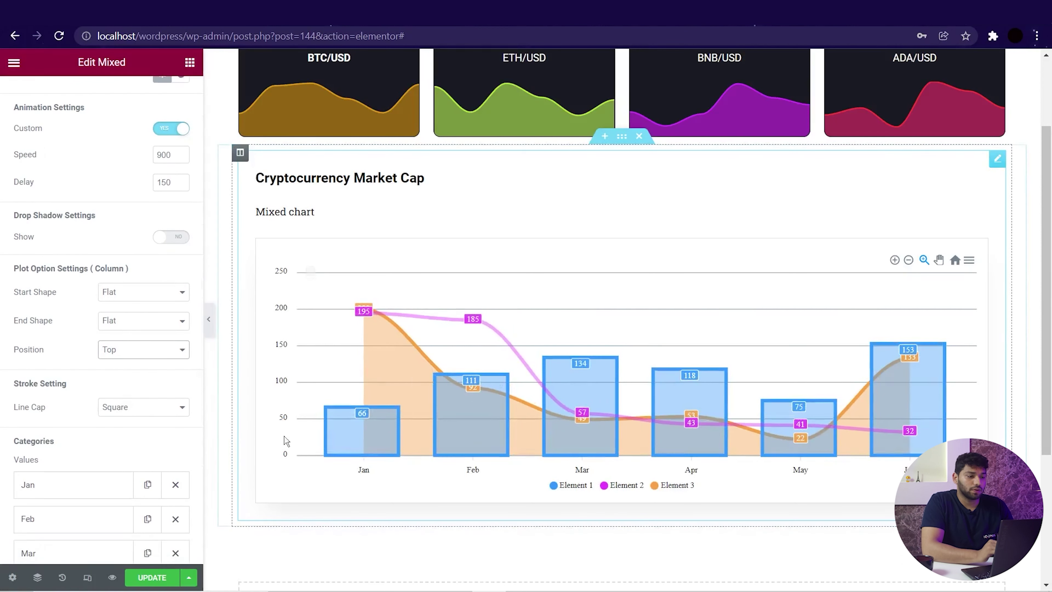
{"action": "left_click", "coordinate": [148, 408]}
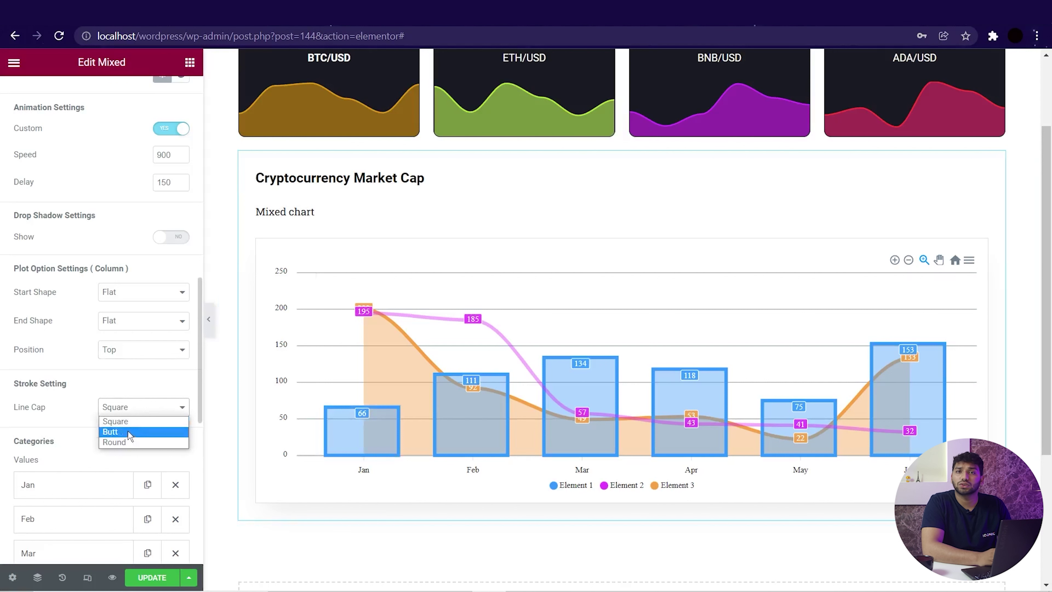
{"action": "left_click", "coordinate": [145, 422]}
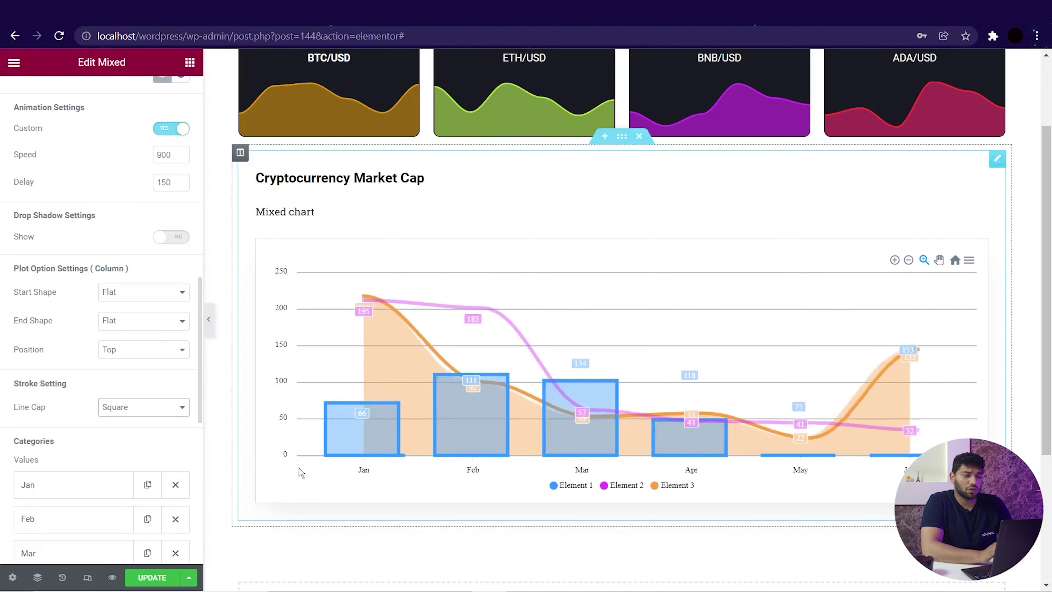
{"action": "scroll", "coordinate": [134, 446], "scroll_direction": "down", "scroll_amount": 5}
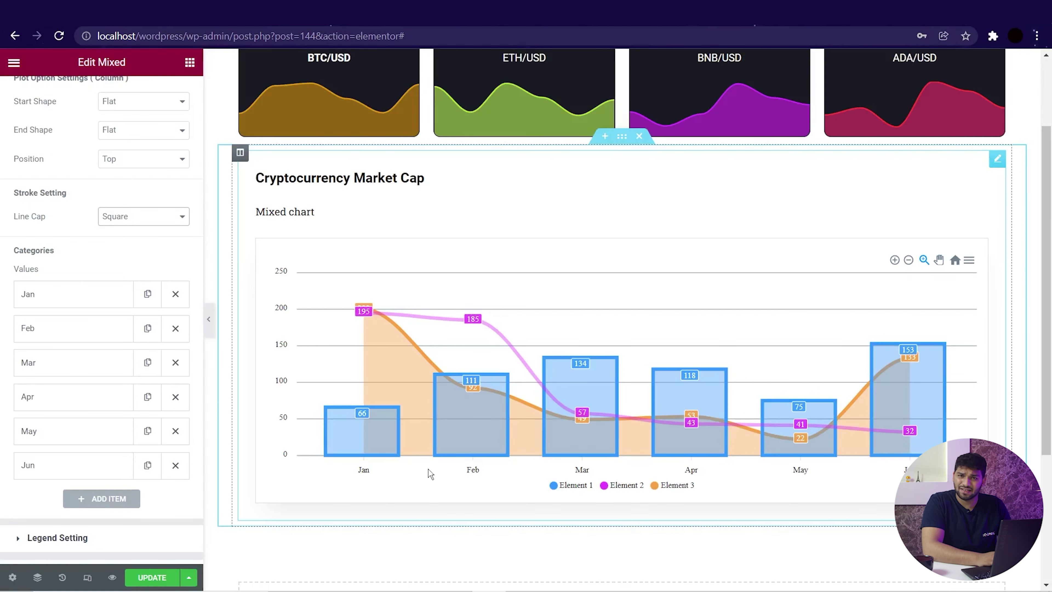
Rename the Jan category to 2017.
{"action": "left_click", "coordinate": [95, 306]}
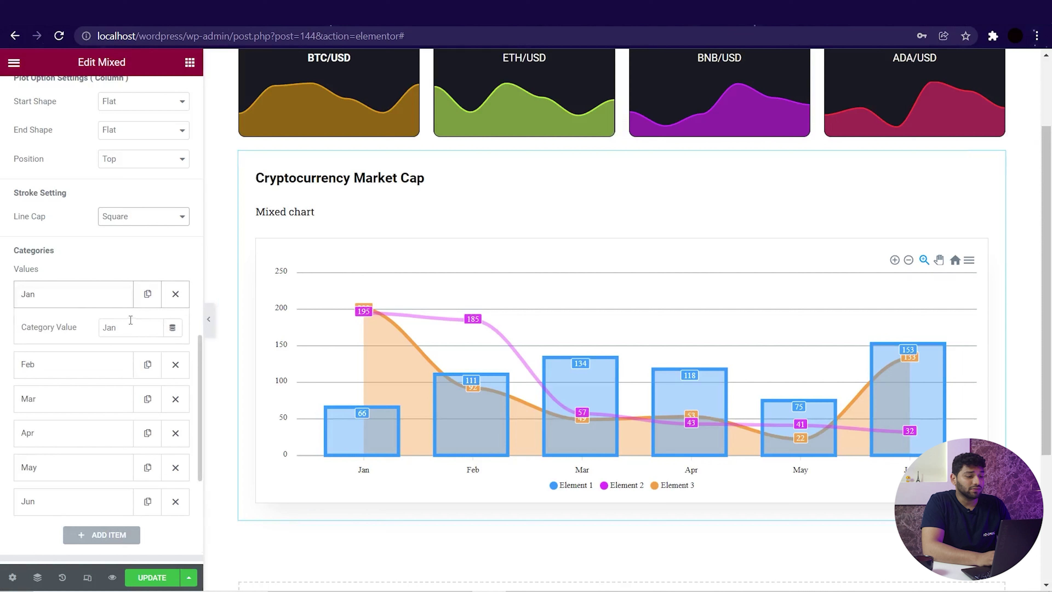
{"action": "double_click", "coordinate": [142, 331]}
{"action": "type", "text": "2017"}
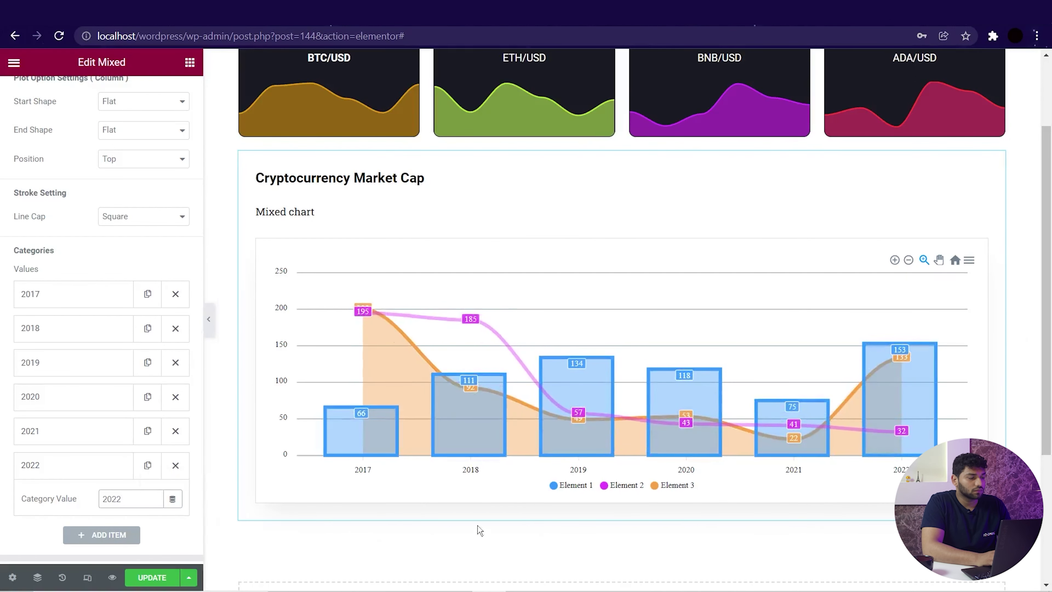
{"action": "scroll", "coordinate": [150, 270], "scroll_direction": "down", "scroll_amount": 6}
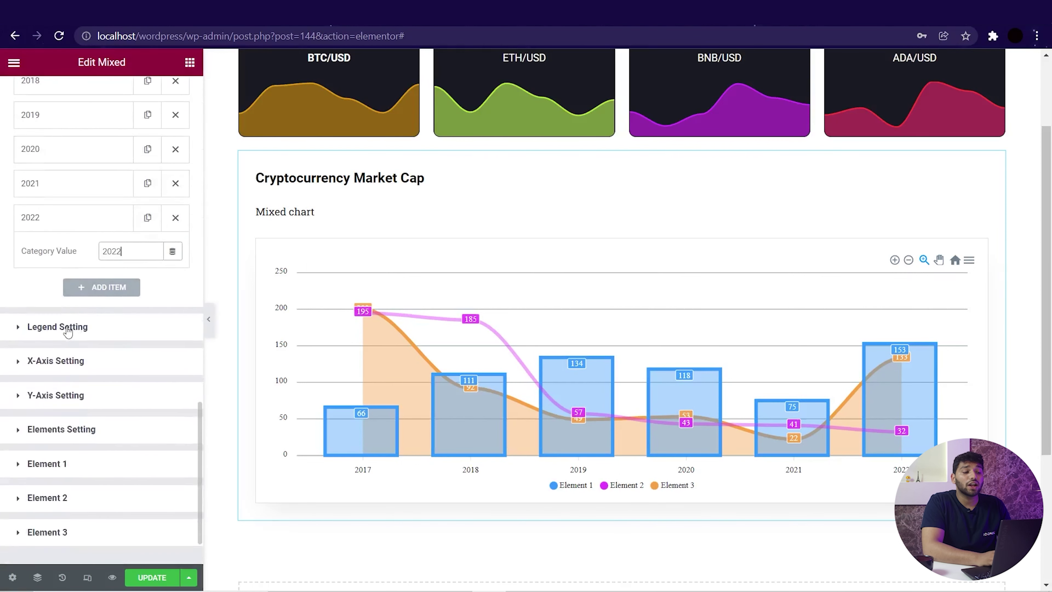
Left-align the chart legend beneath the chart.
{"action": "left_click", "coordinate": [71, 329]}
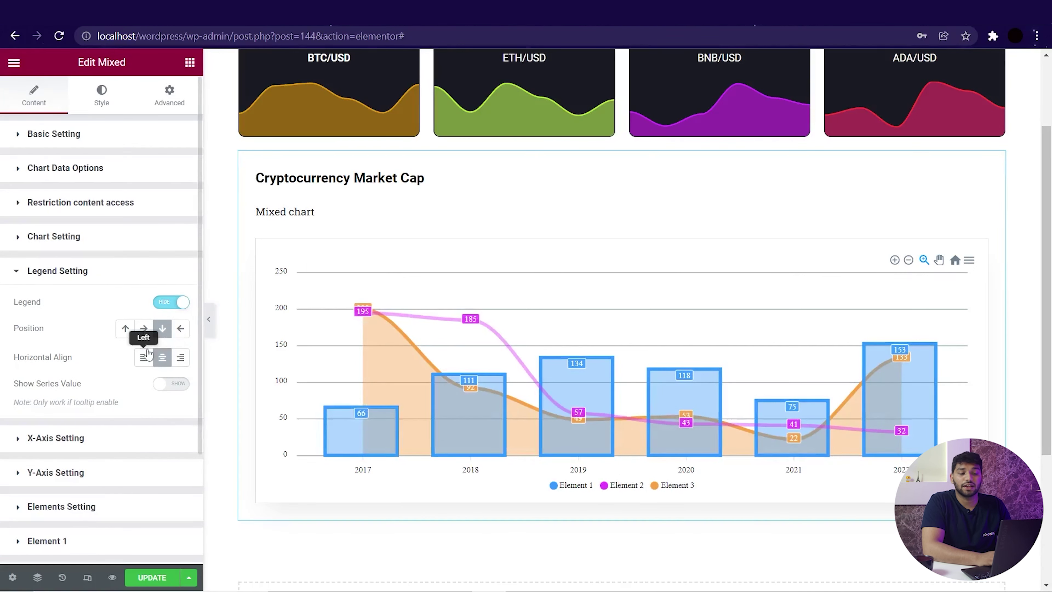
{"action": "left_click", "coordinate": [124, 330]}
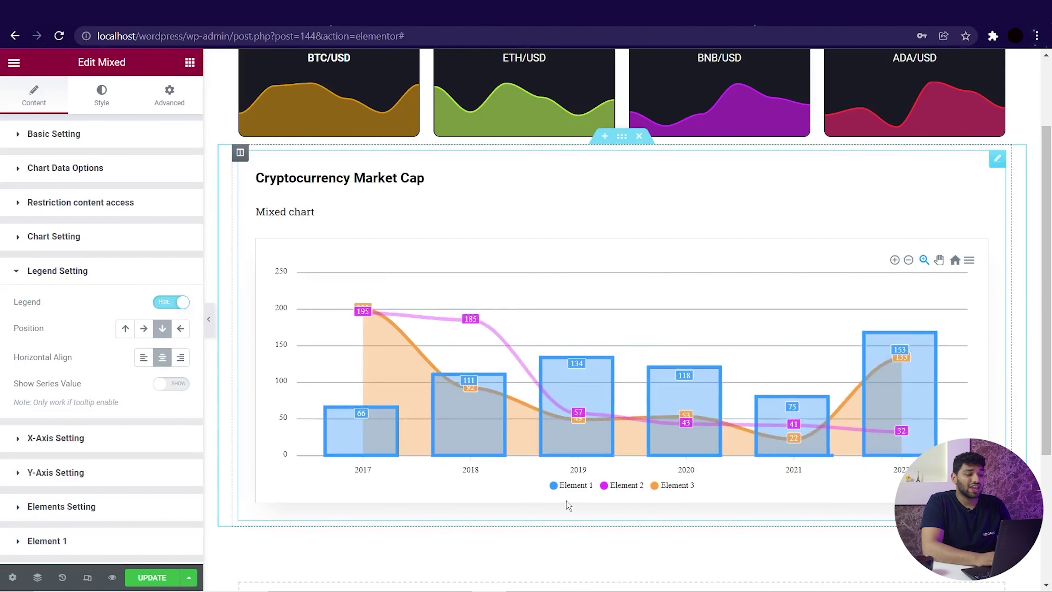
{"action": "left_click", "coordinate": [181, 358]}
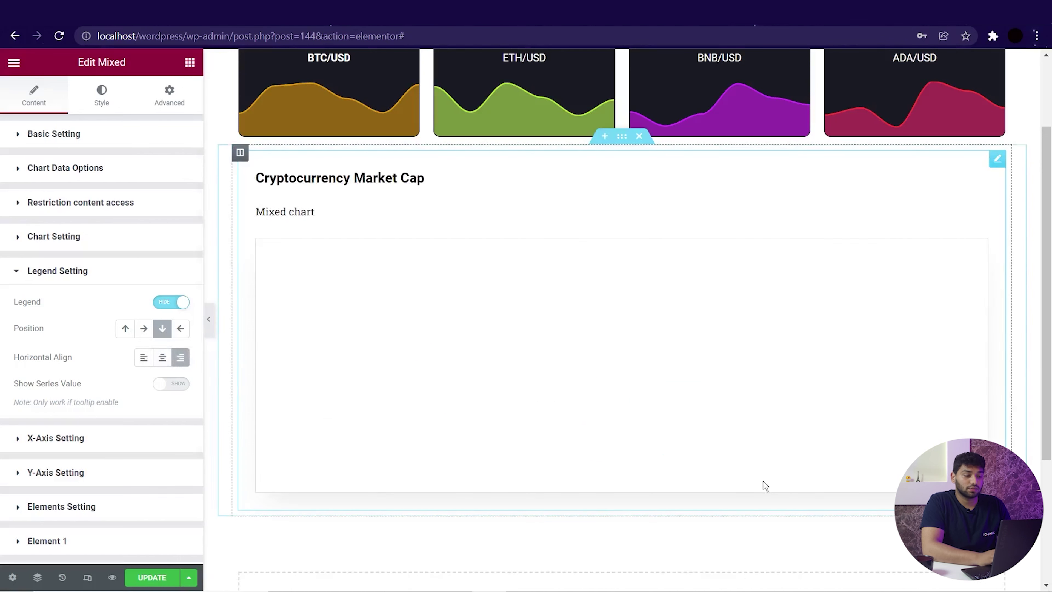
{"action": "left_click", "coordinate": [142, 358]}
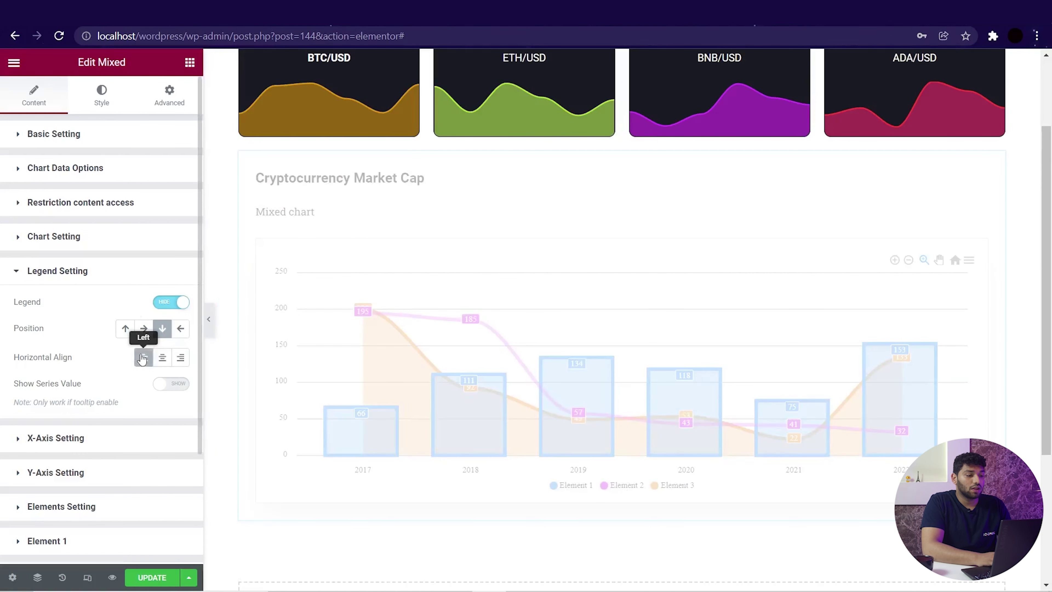
{"action": "left_click", "coordinate": [159, 279]}
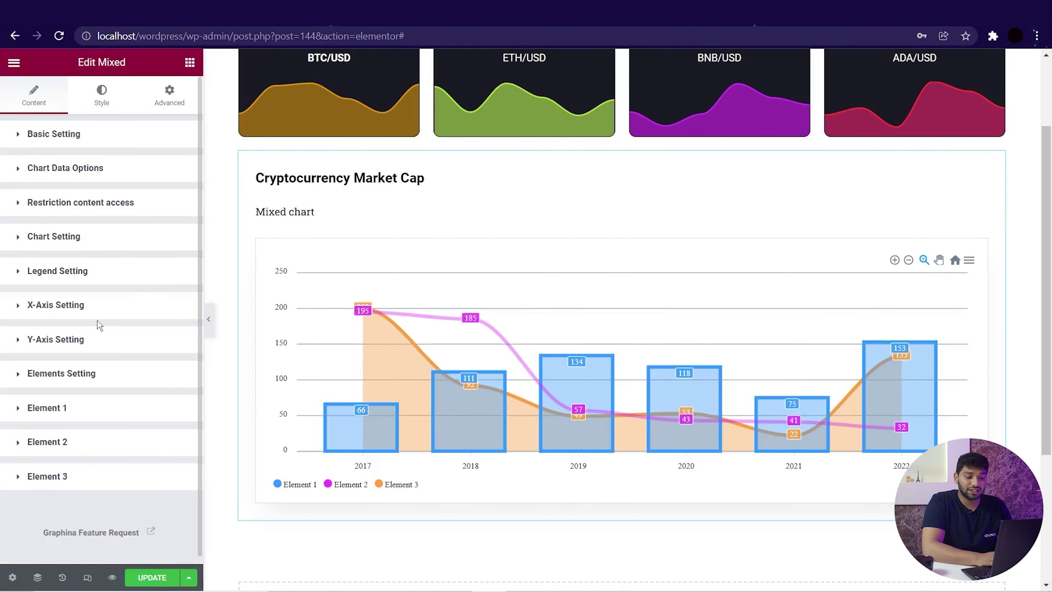
Turn on the mixed chart's x-axis tooltip and leave the pointer line off.
{"action": "left_click", "coordinate": [87, 316]}
{"action": "scroll", "coordinate": [87, 314], "scroll_direction": "down", "scroll_amount": 3}
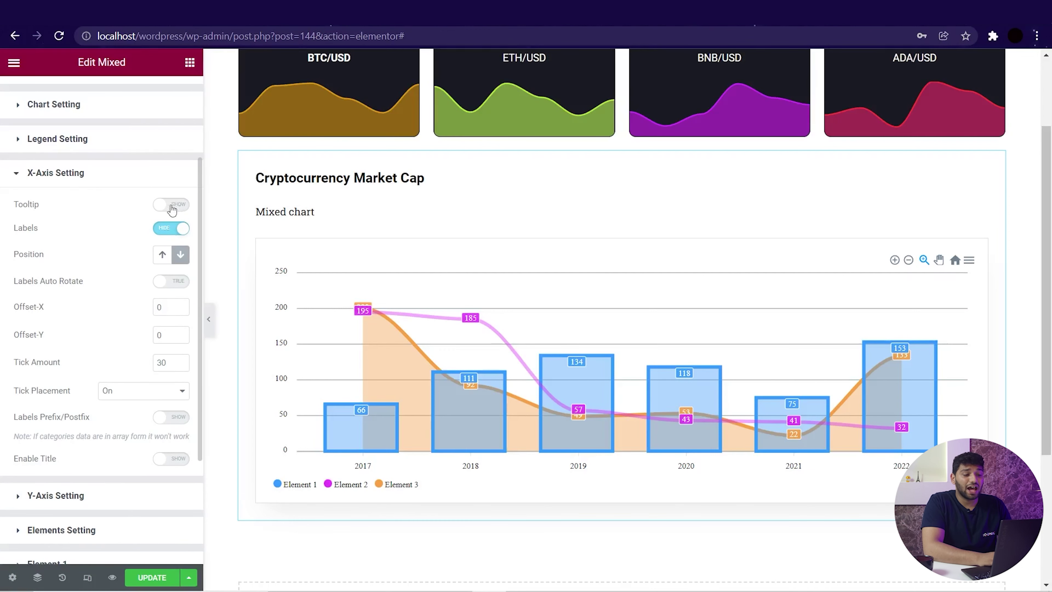
{"action": "left_click", "coordinate": [172, 205]}
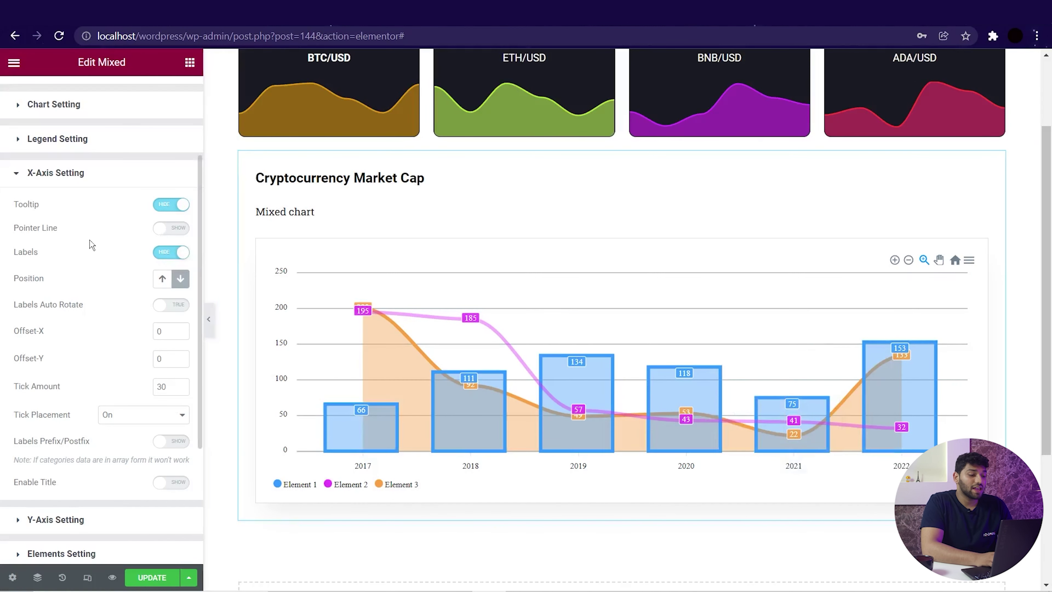
{"action": "left_click", "coordinate": [164, 231]}
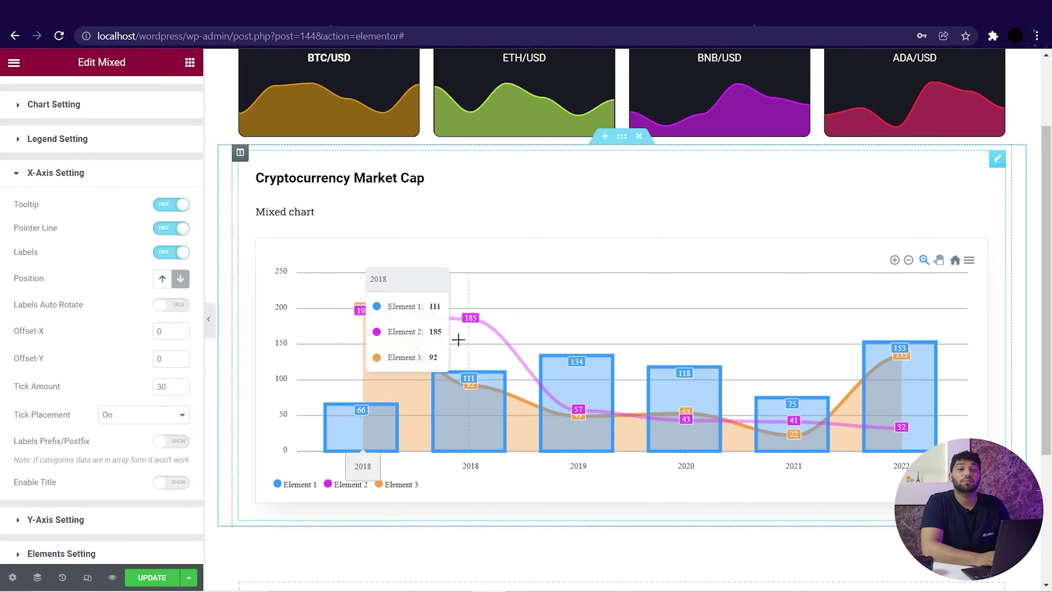
{"action": "left_click", "coordinate": [171, 228]}
Keep the x-axis year labels shown at the bottom, with label auto-rotate off.
{"action": "left_click", "coordinate": [166, 253]}
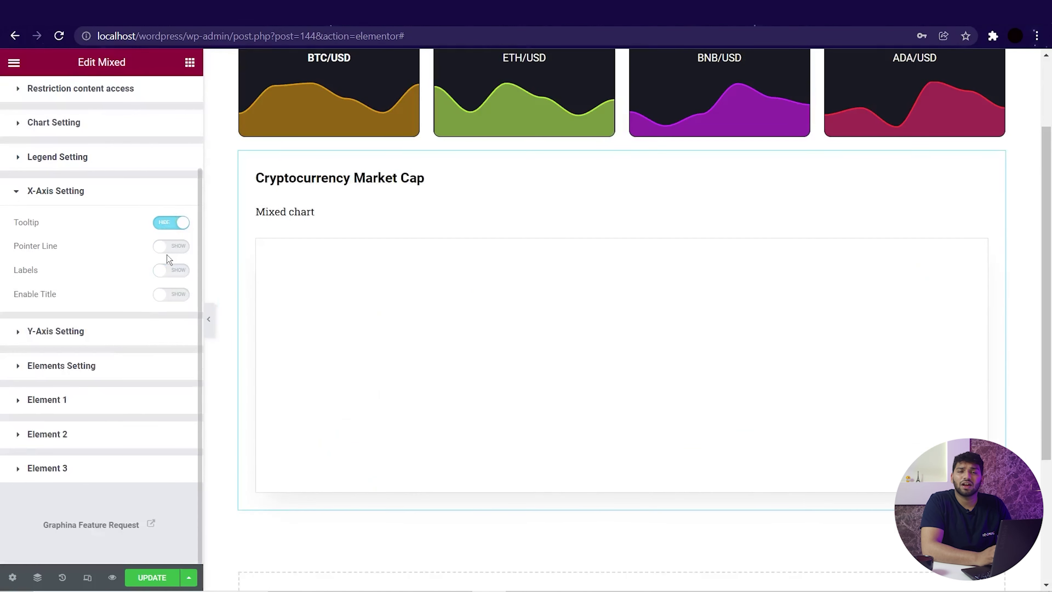
{"action": "left_click", "coordinate": [172, 270]}
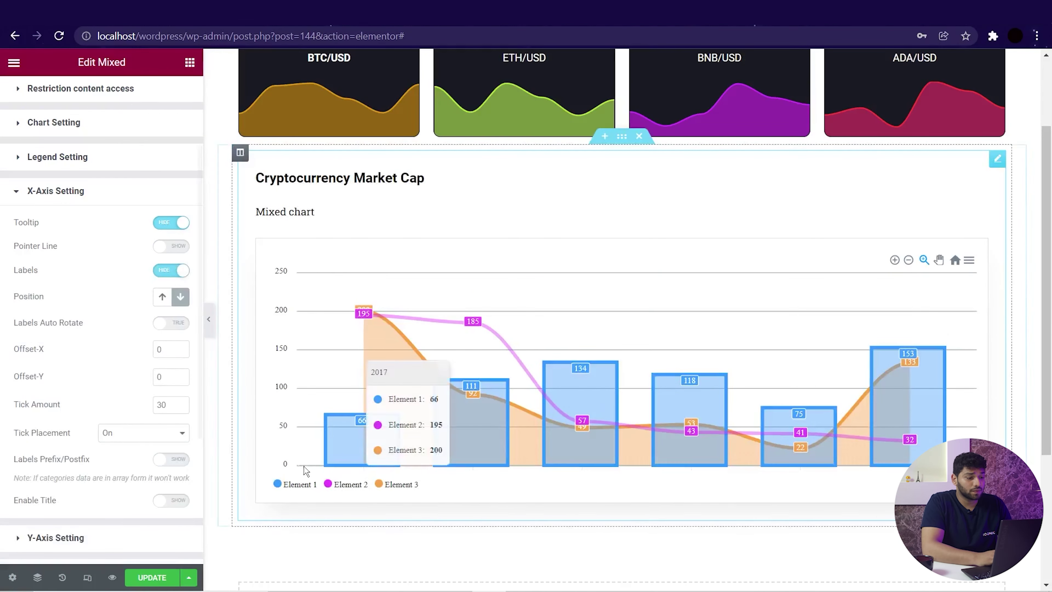
{"action": "left_click", "coordinate": [162, 297]}
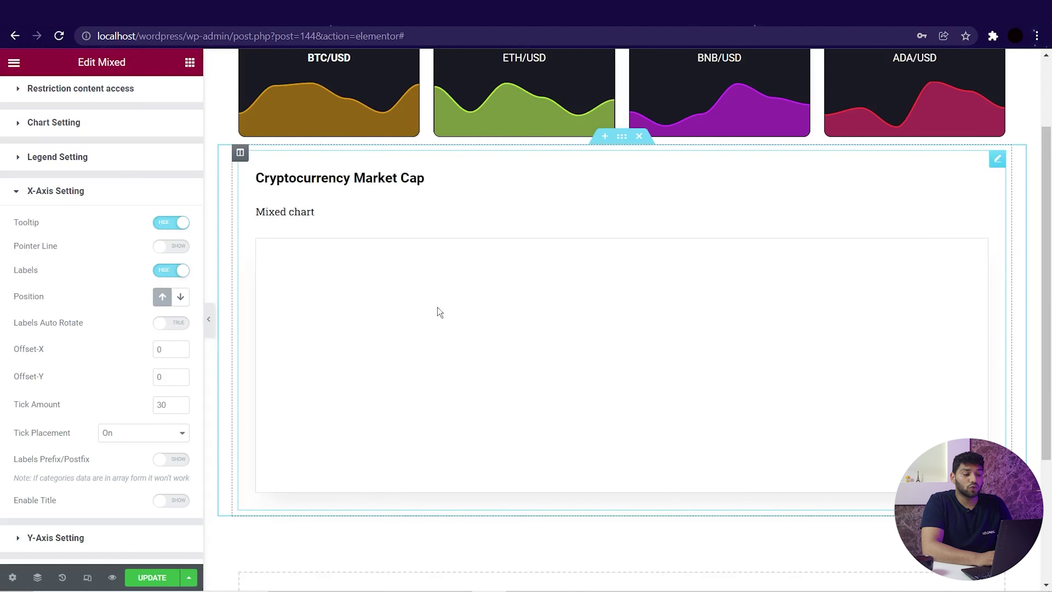
{"action": "left_click", "coordinate": [181, 297]}
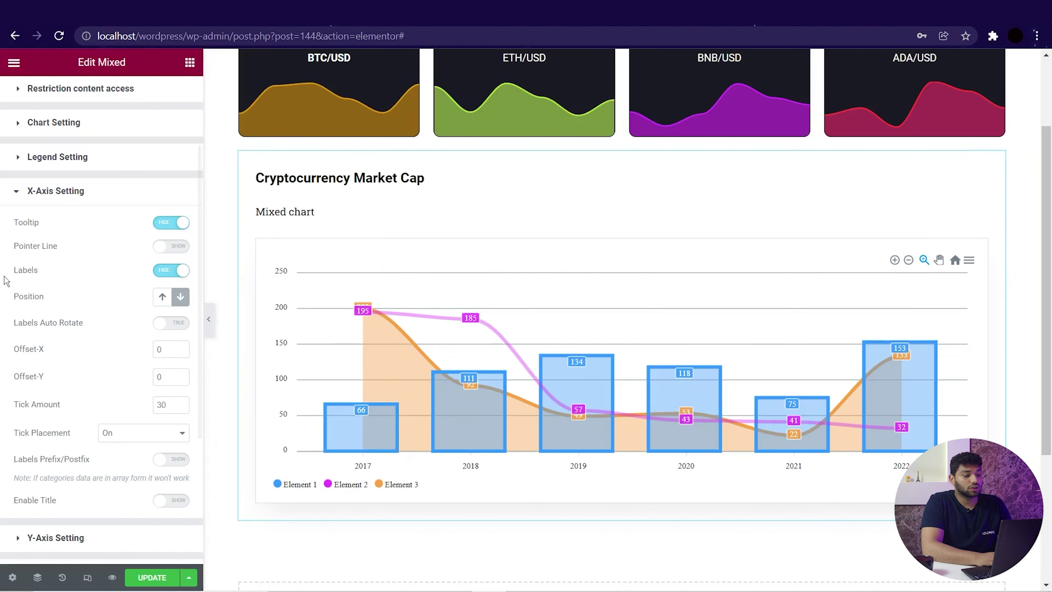
{"action": "left_click", "coordinate": [168, 324]}
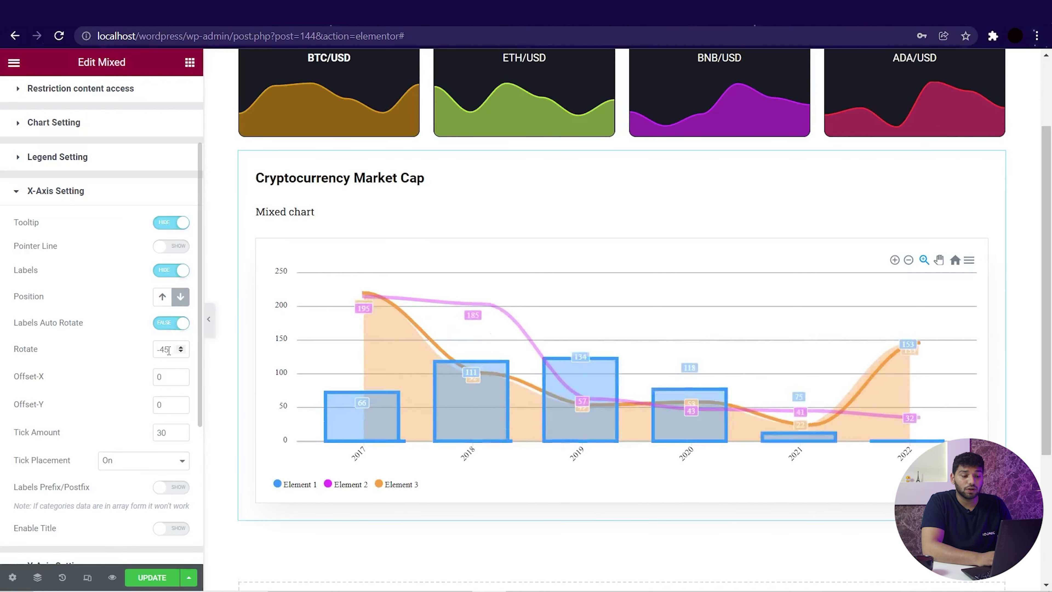
{"action": "triple_click", "coordinate": [165, 350]}
{"action": "type", "text": "-91"}
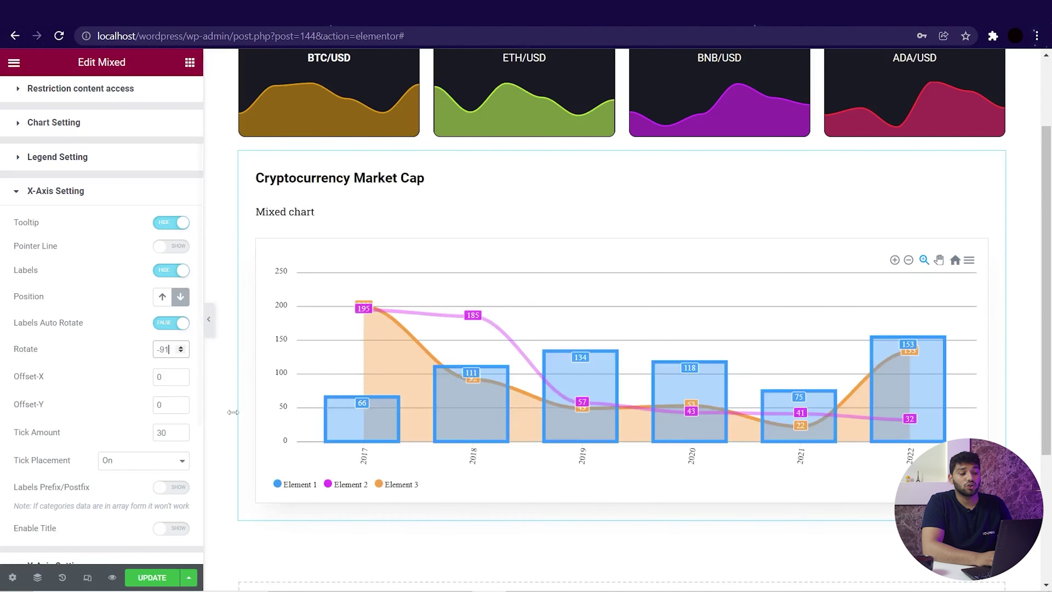
{"action": "left_click", "coordinate": [170, 323]}
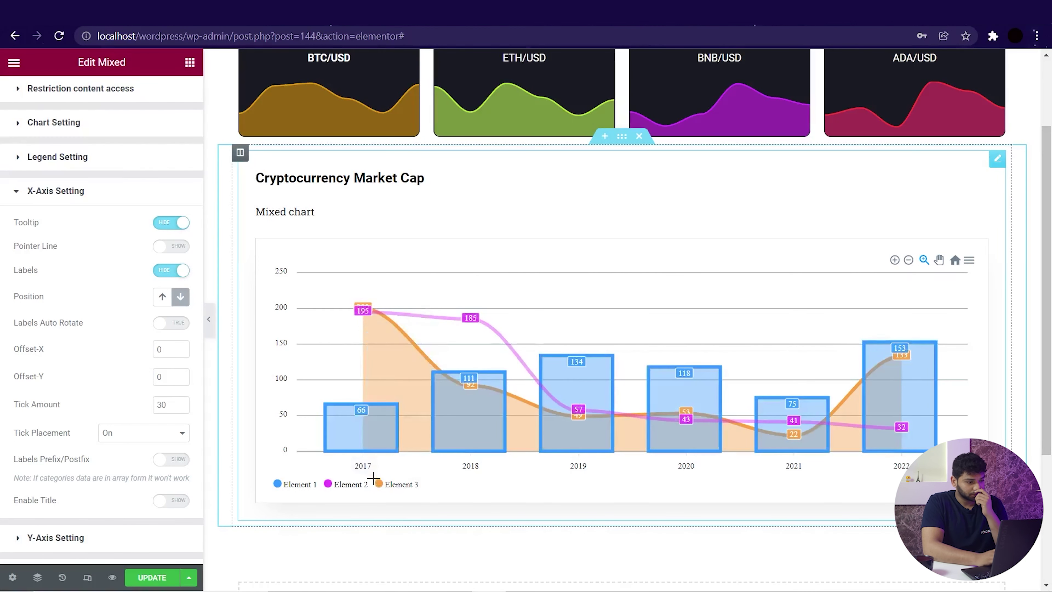
Reduce the x-axis tick amount from 30 to 3.
{"action": "left_click", "coordinate": [166, 376]}
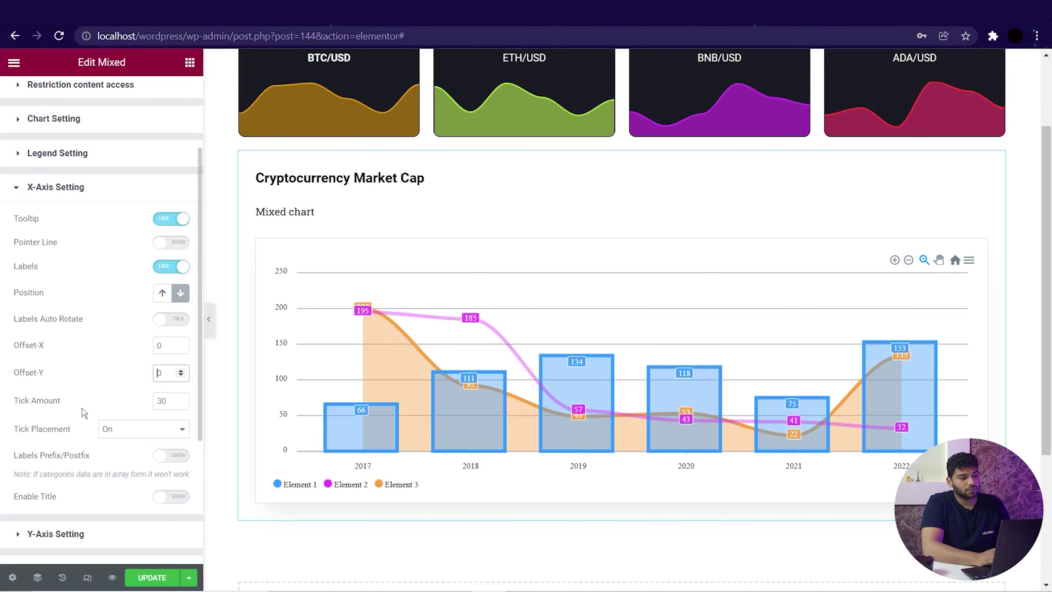
{"action": "scroll", "coordinate": [175, 391], "scroll_direction": "down", "scroll_amount": 1}
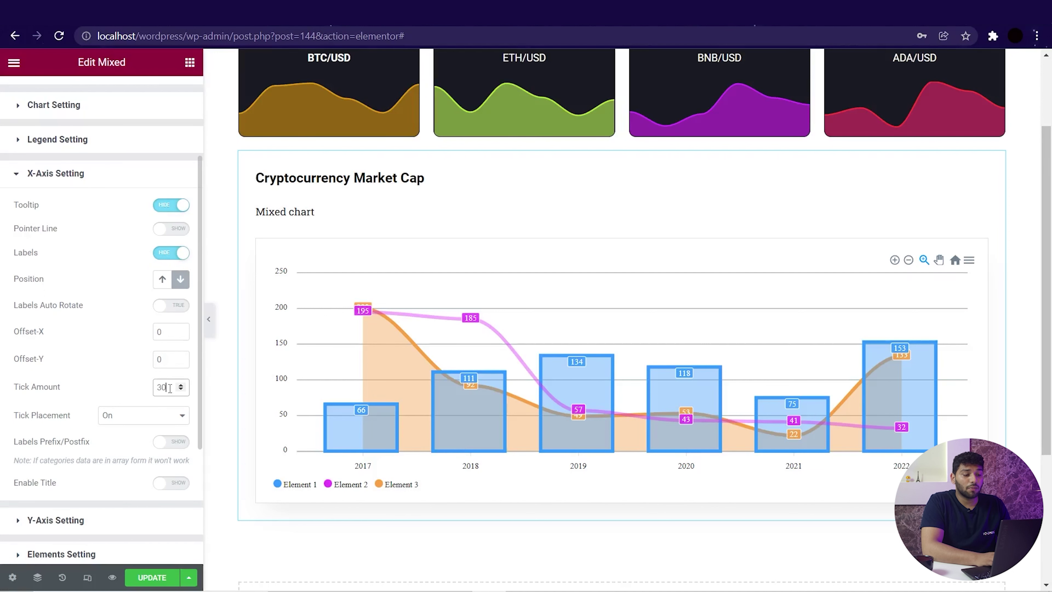
{"action": "key", "text": "BackSpace"}
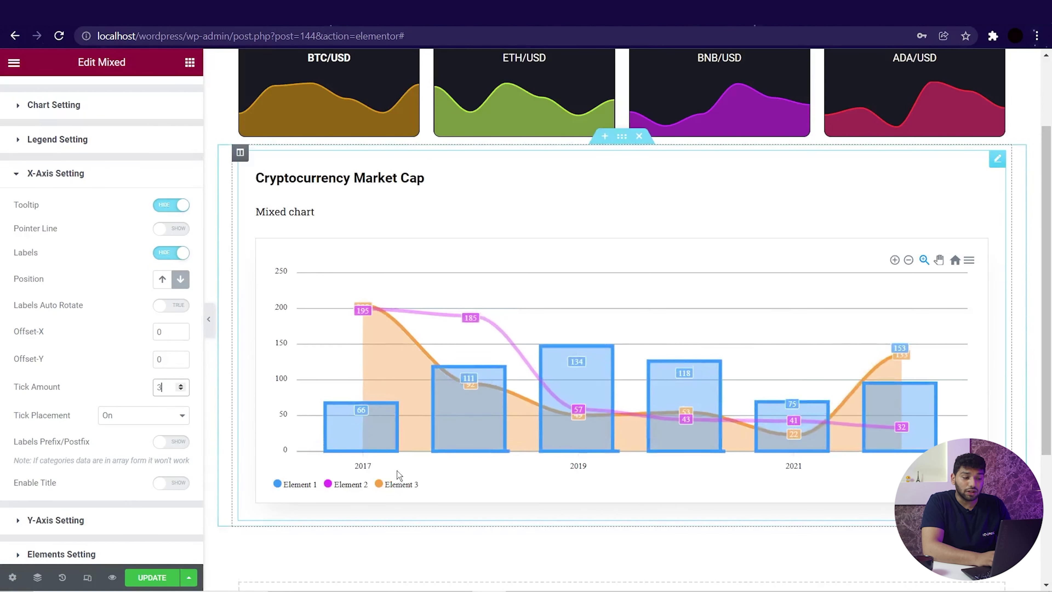
{"action": "key", "text": "Down"}
{"action": "key", "text": "Up"}
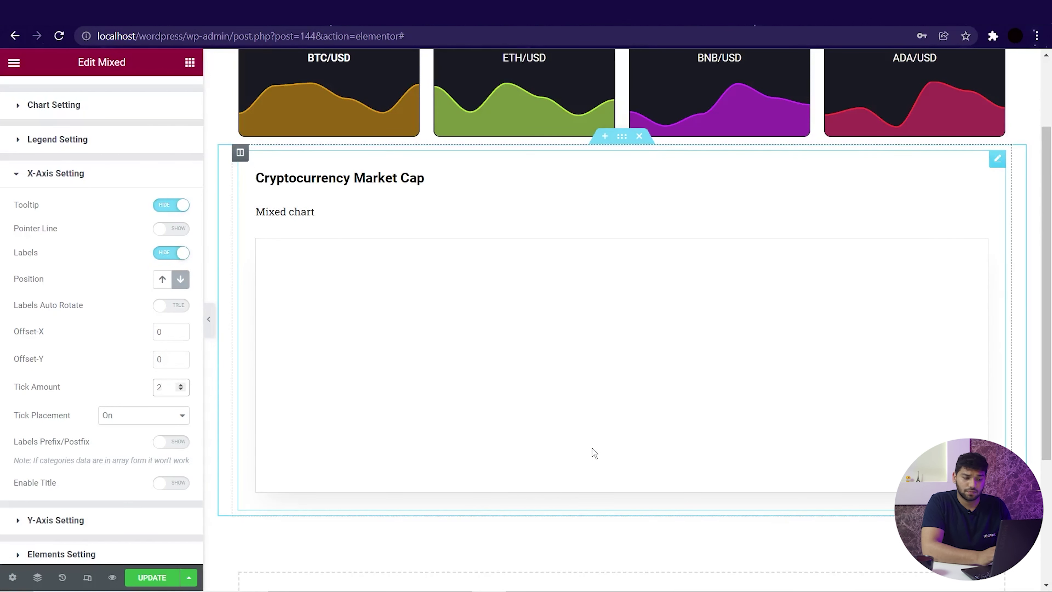
{"action": "scroll", "coordinate": [290, 439], "scroll_direction": "up", "scroll_amount": 1}
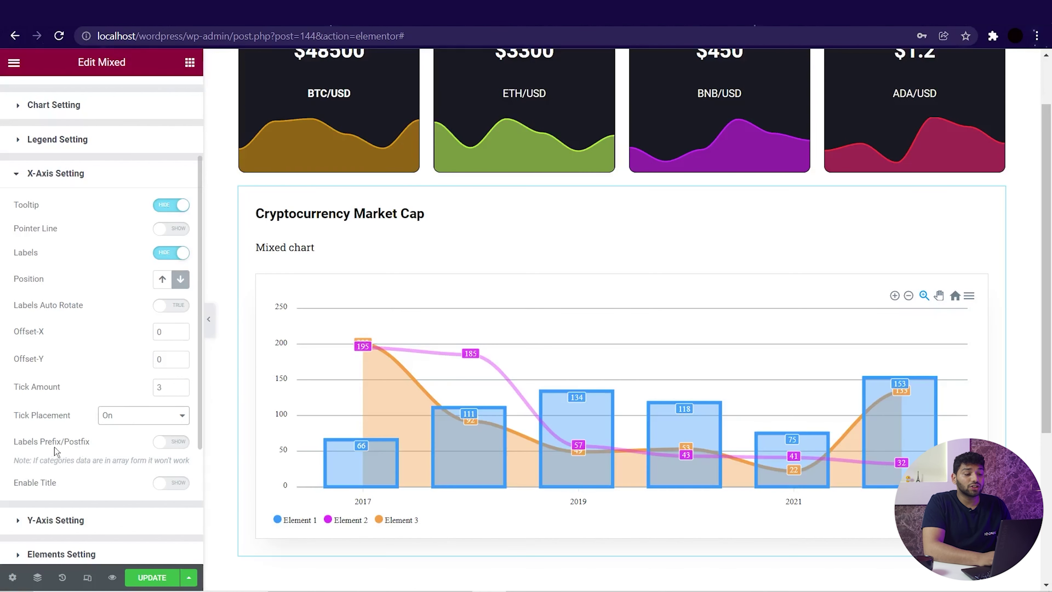
Leave the x-axis label prefix/postfix switched off, then move on to the Y-Axis settings.
{"action": "left_click", "coordinate": [170, 442]}
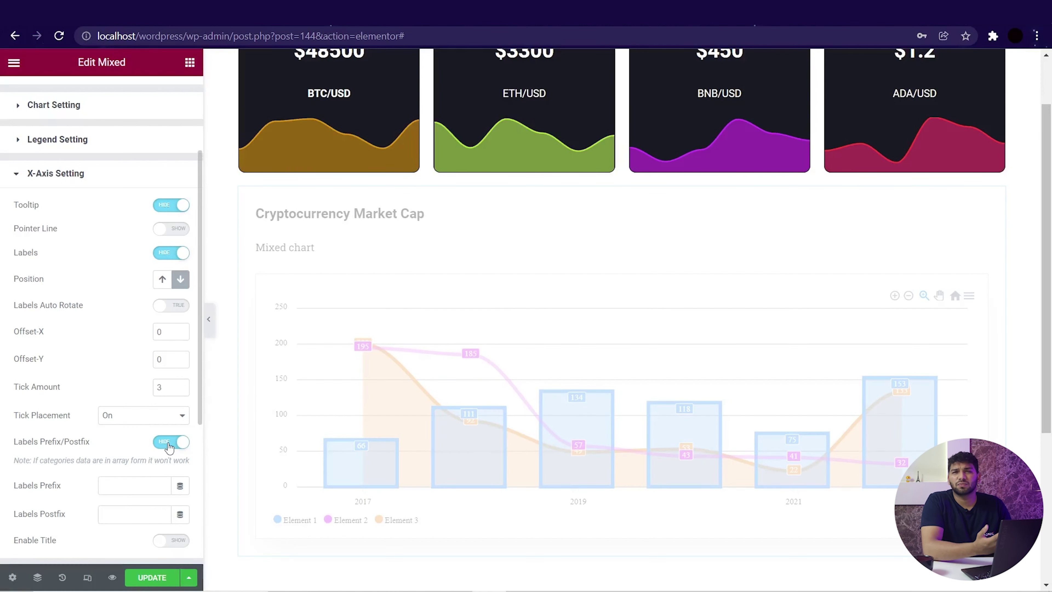
{"action": "scroll", "coordinate": [125, 373], "scroll_direction": "down", "scroll_amount": 1}
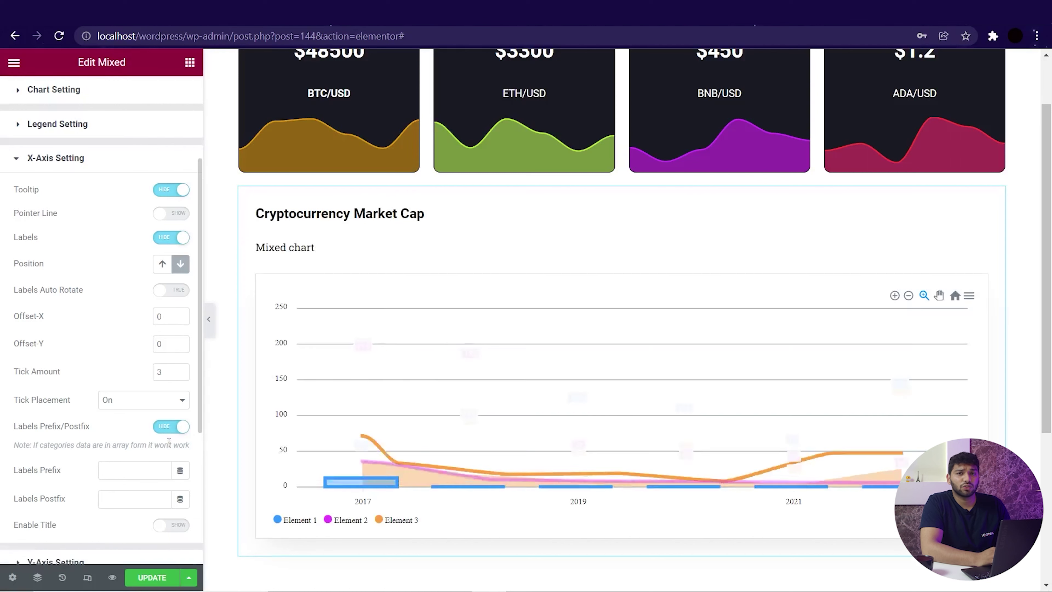
{"action": "left_click", "coordinate": [171, 441]}
{"action": "scroll", "coordinate": [115, 411], "scroll_direction": "down", "scroll_amount": 3}
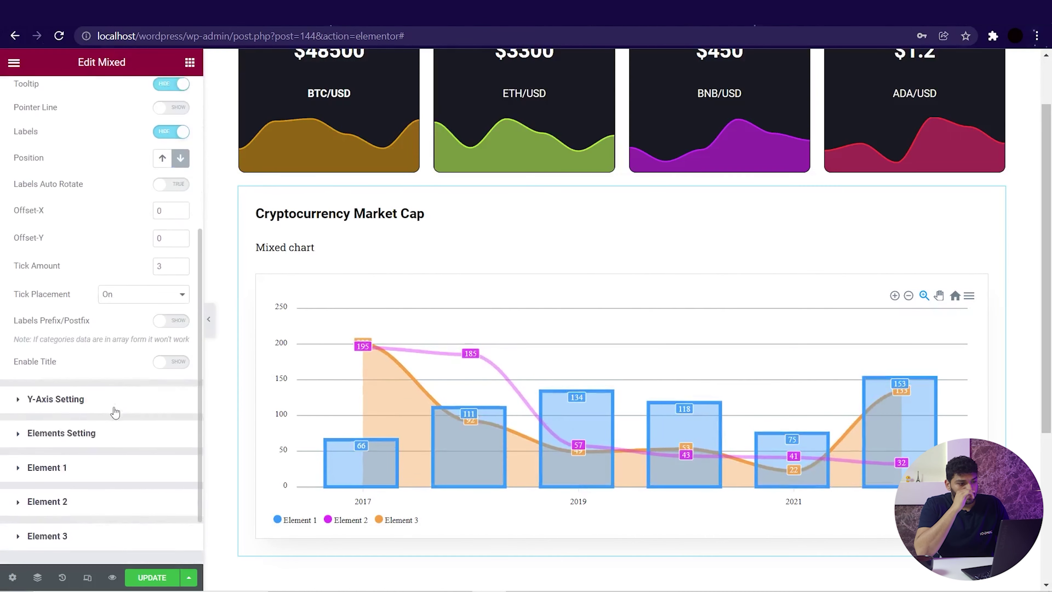
{"action": "left_click", "coordinate": [77, 397]}
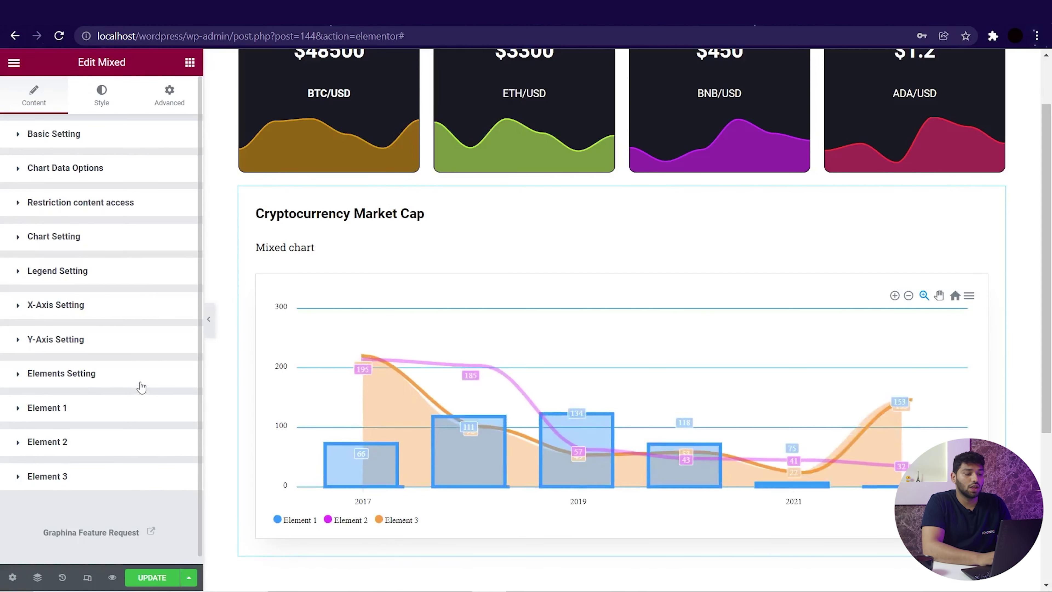
{"action": "left_click", "coordinate": [142, 386]}
{"action": "scroll", "coordinate": [132, 382], "scroll_direction": "down", "scroll_amount": 5}
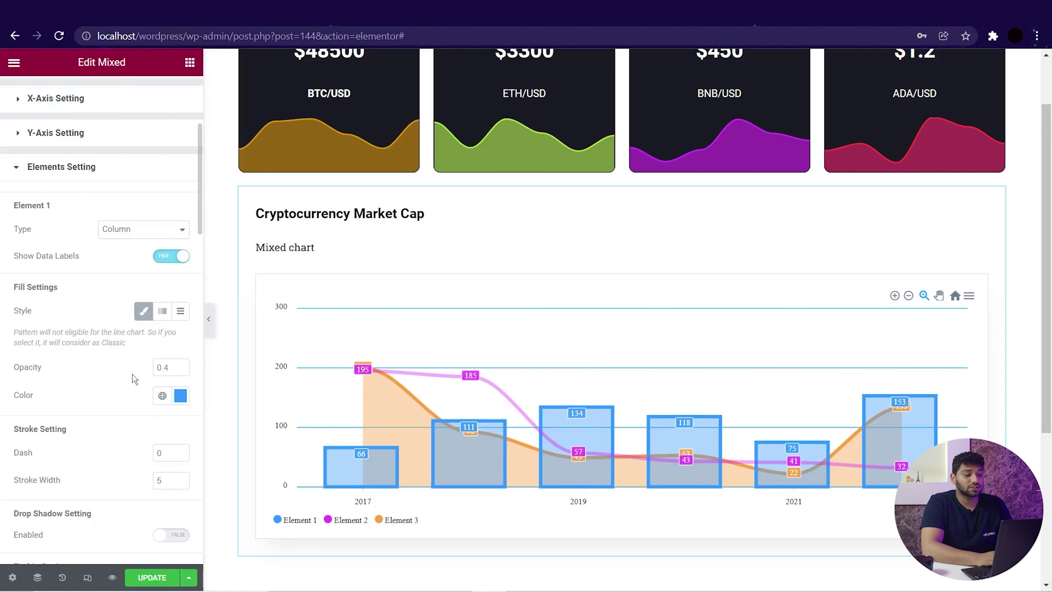
{"action": "mouse_move", "coordinate": [360, 353]}
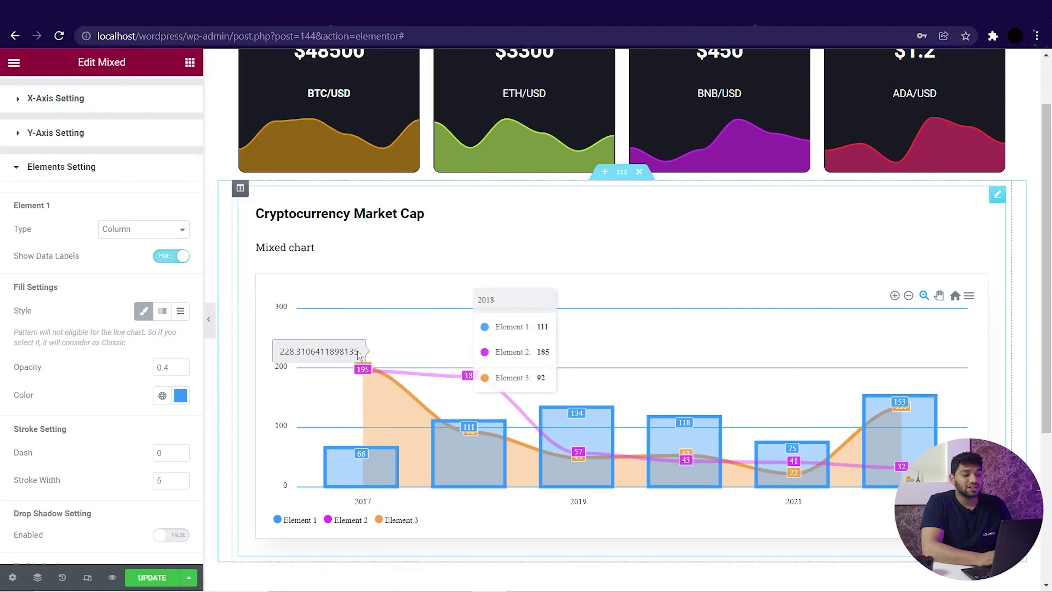
{"action": "left_click", "coordinate": [131, 233]}
{"action": "left_click", "coordinate": [120, 254]}
{"action": "left_click", "coordinate": [120, 266]}
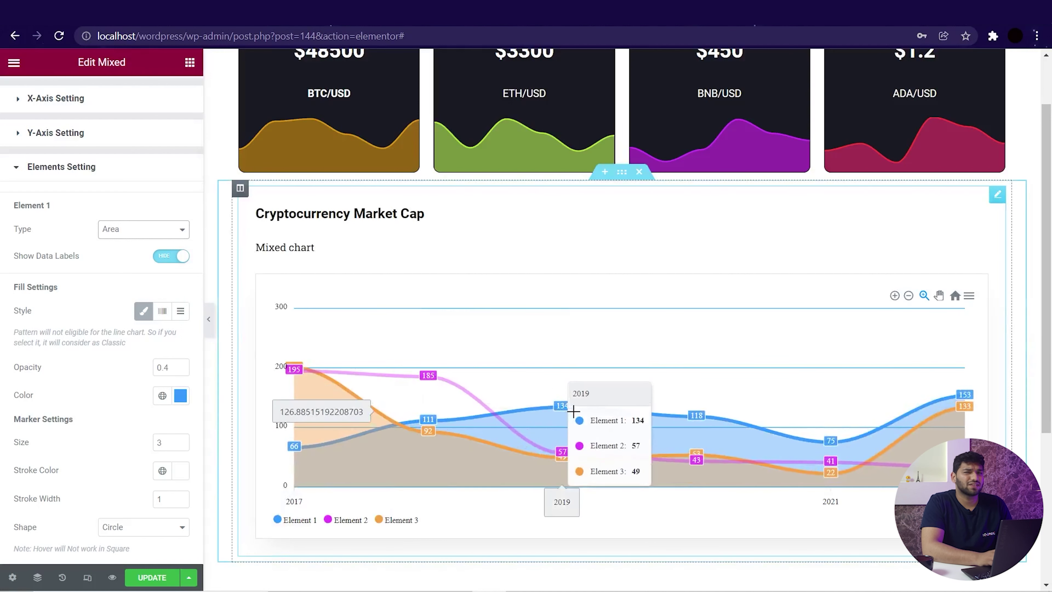
{"action": "left_click", "coordinate": [154, 237]}
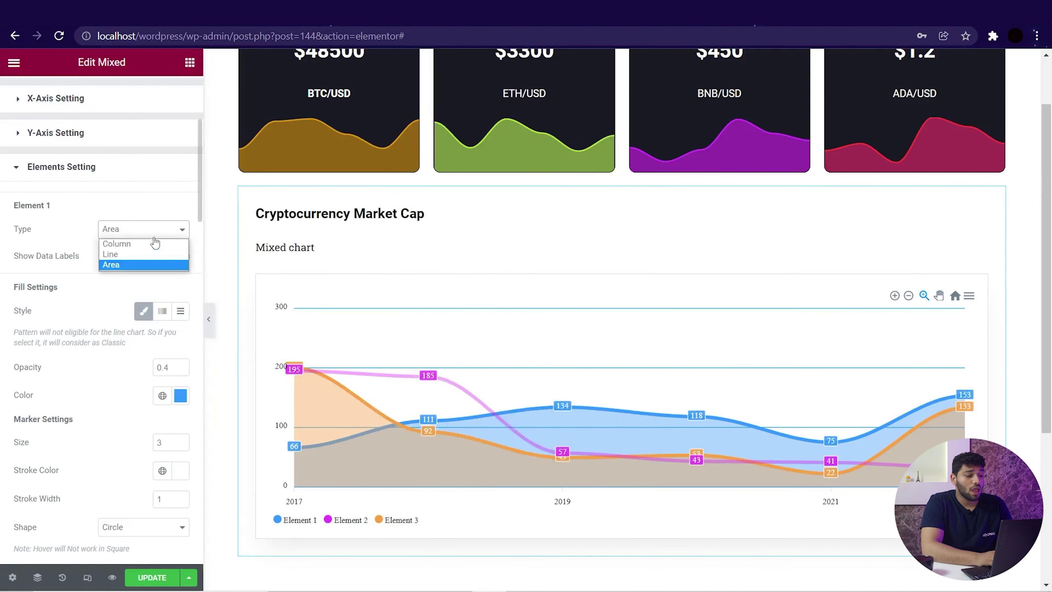
{"action": "left_click", "coordinate": [142, 244]}
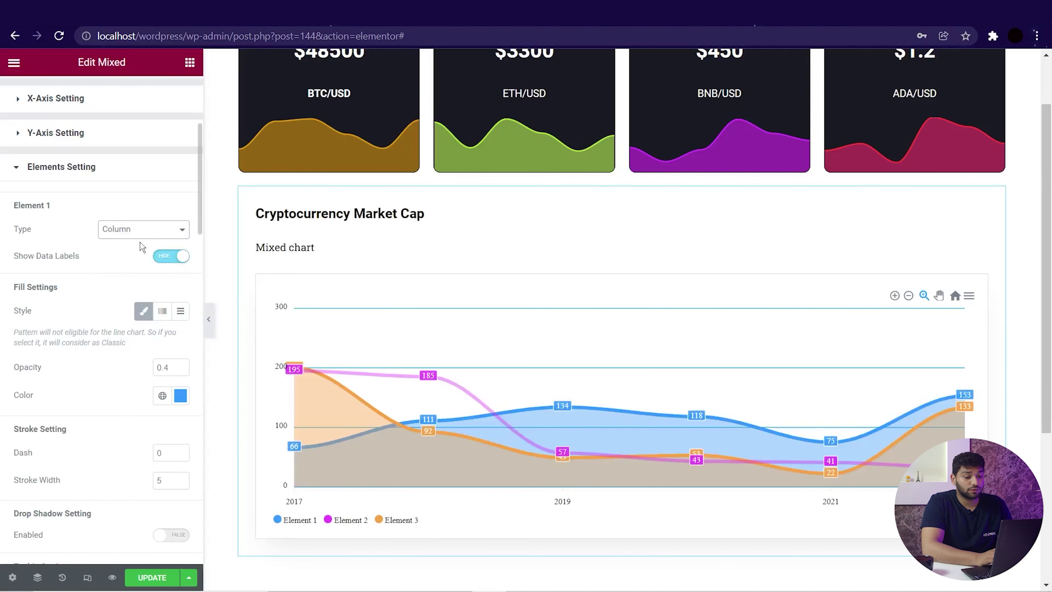
{"action": "scroll", "coordinate": [142, 247], "scroll_direction": "down", "scroll_amount": 1}
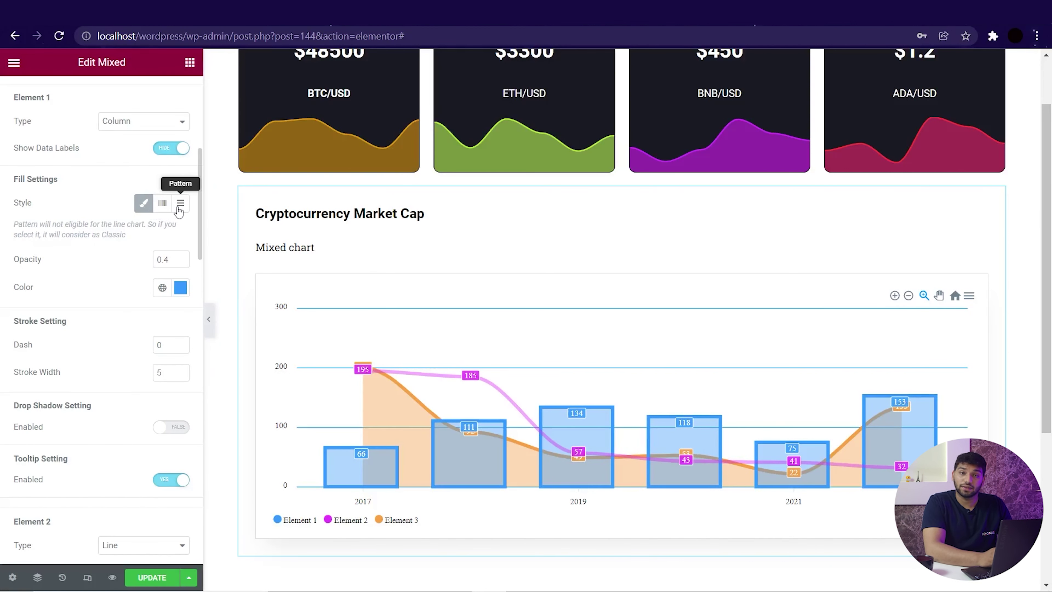
{"action": "scroll", "coordinate": [99, 246], "scroll_direction": "down", "scroll_amount": 1}
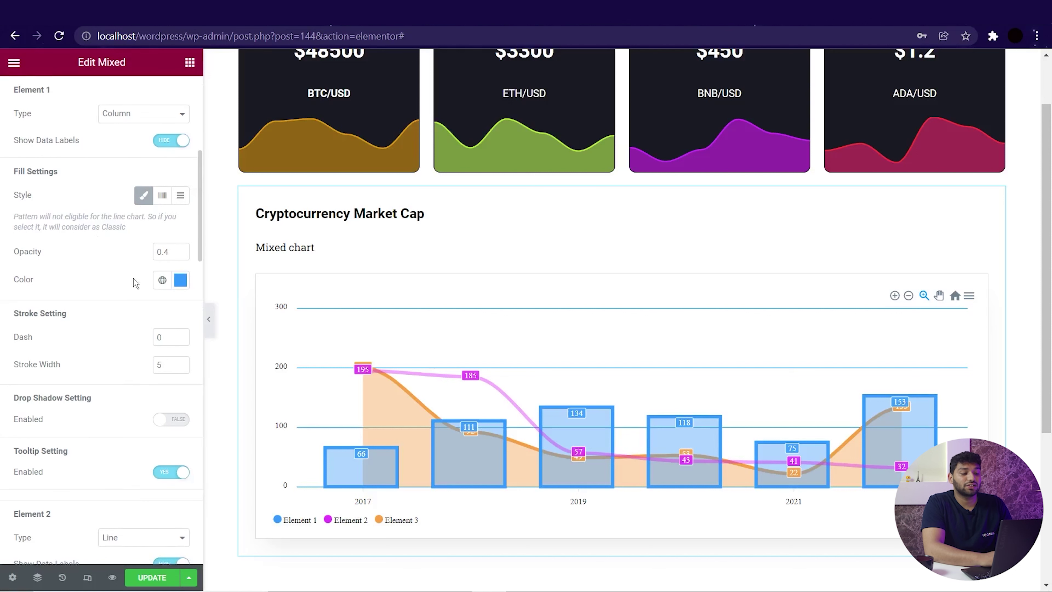
Give Element 1 a blue colour with a gradient fill style.
{"action": "left_click", "coordinate": [181, 281]}
{"action": "left_click", "coordinate": [163, 359]}
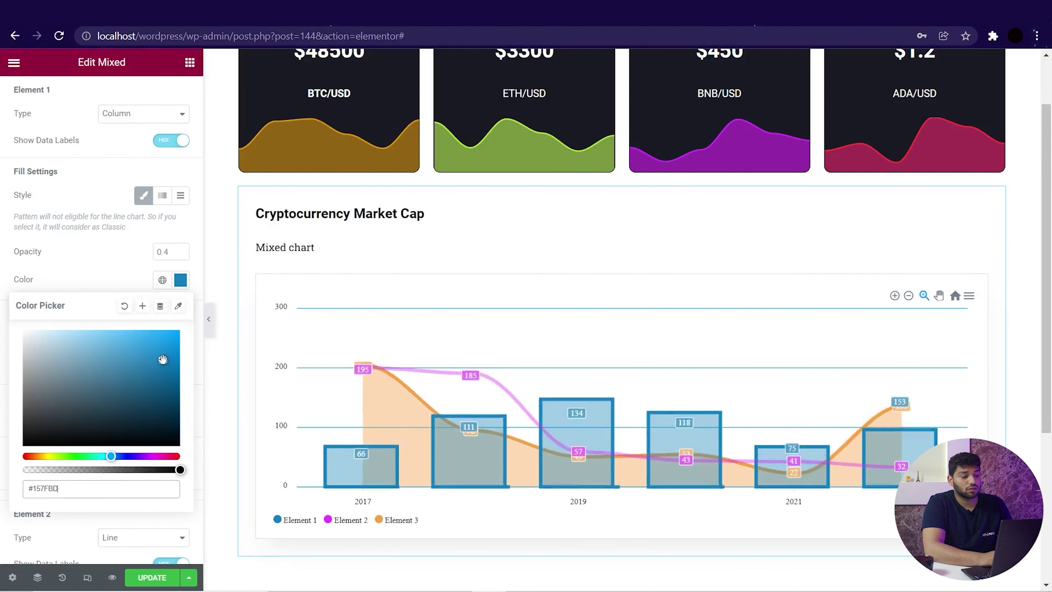
{"action": "left_click", "coordinate": [165, 352]}
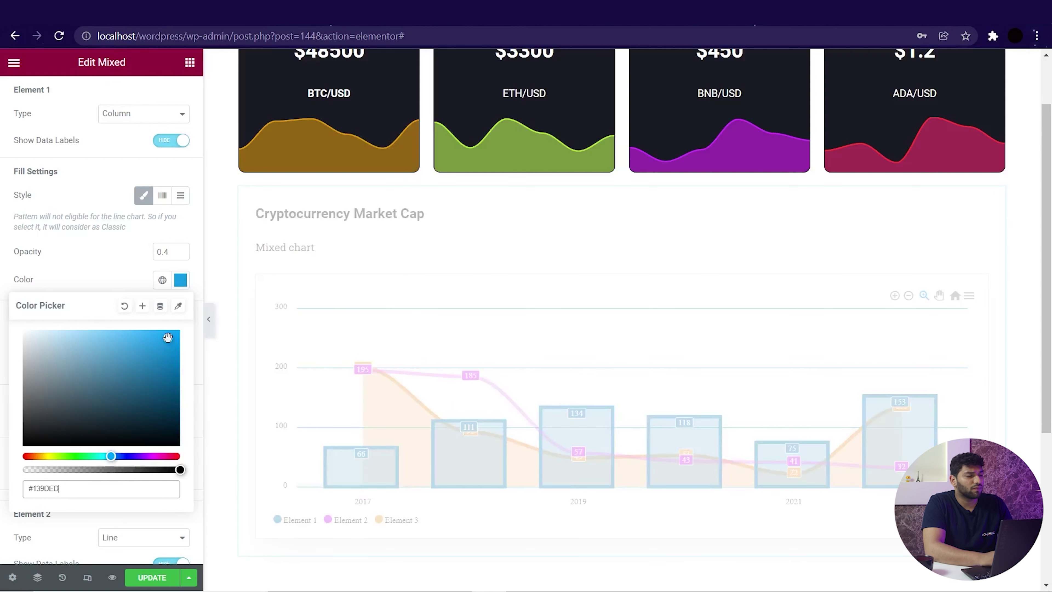
{"action": "left_click", "coordinate": [111, 284]}
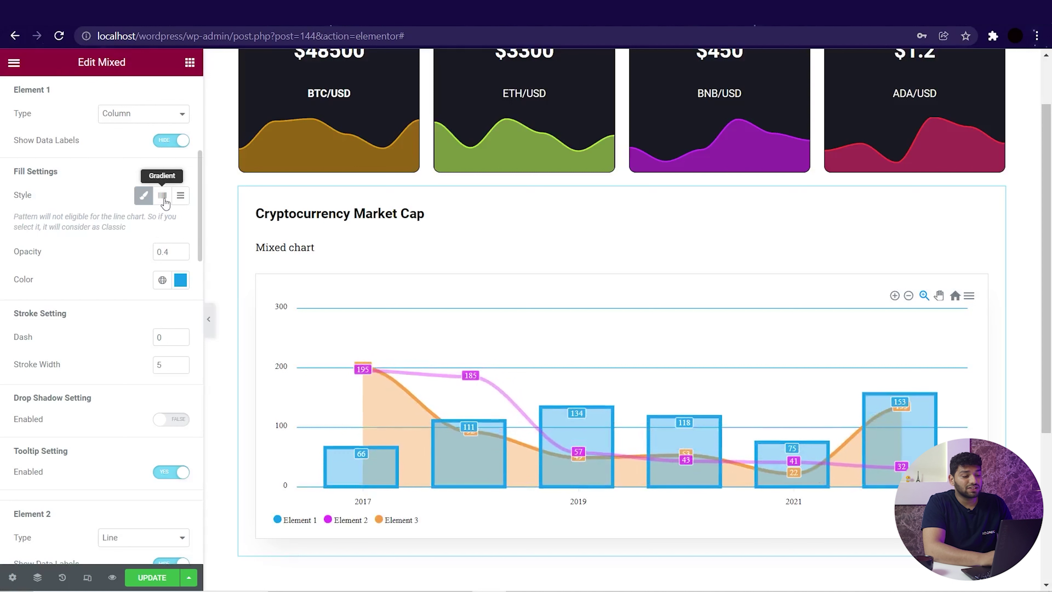
{"action": "left_click", "coordinate": [164, 197]}
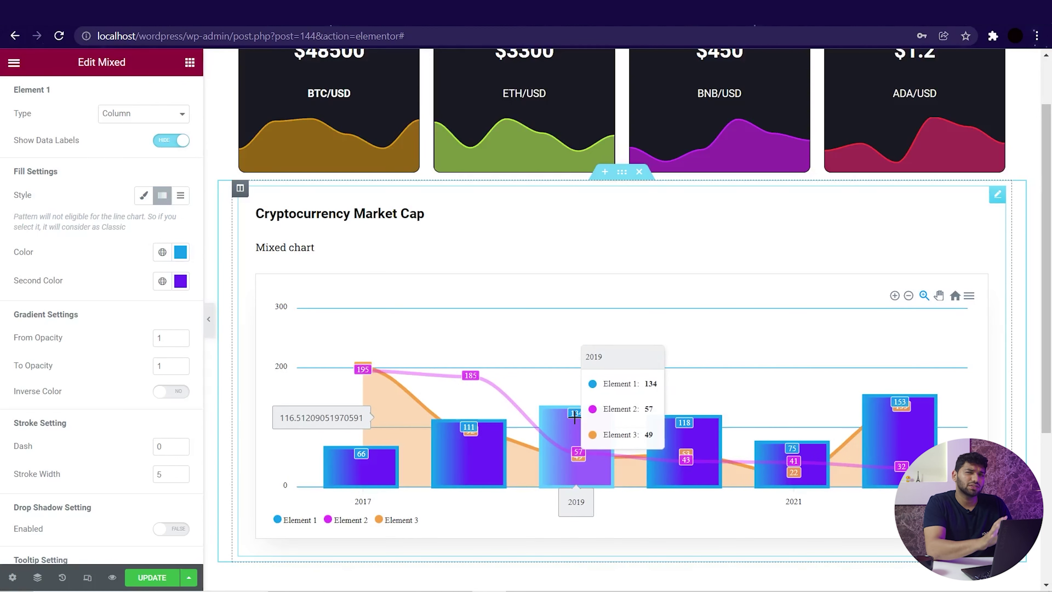
Set Element 1's gradient From Opacity to 0.5 and To Opacity to 0.4, without inversion.
{"action": "double_click", "coordinate": [167, 341]}
{"action": "type", "text": "0.5"}
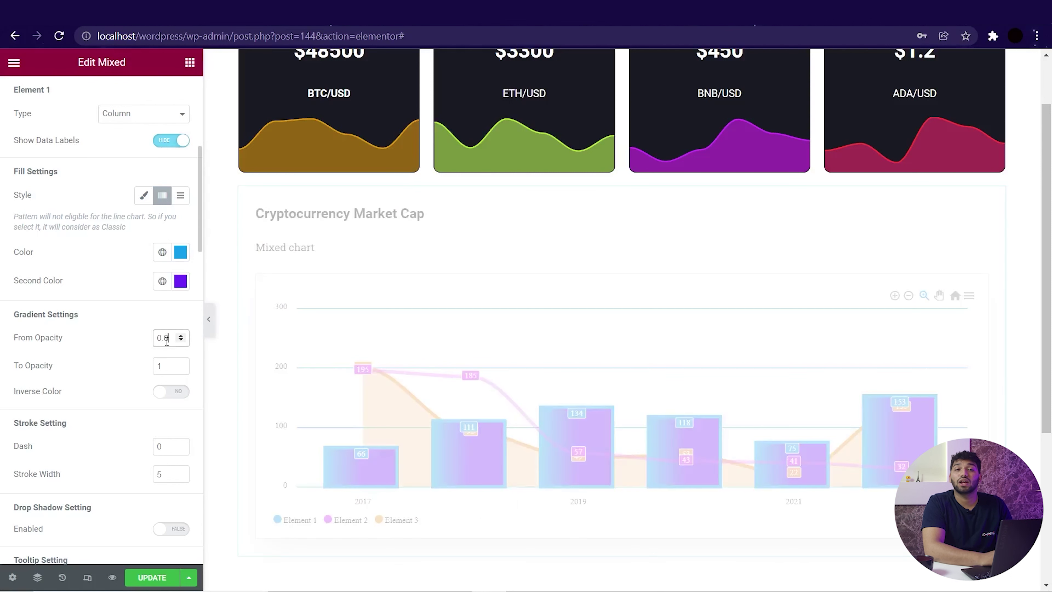
{"action": "left_click", "coordinate": [166, 366]}
{"action": "key", "text": "BackSpace"}
{"action": "type", "text": "0.7"}
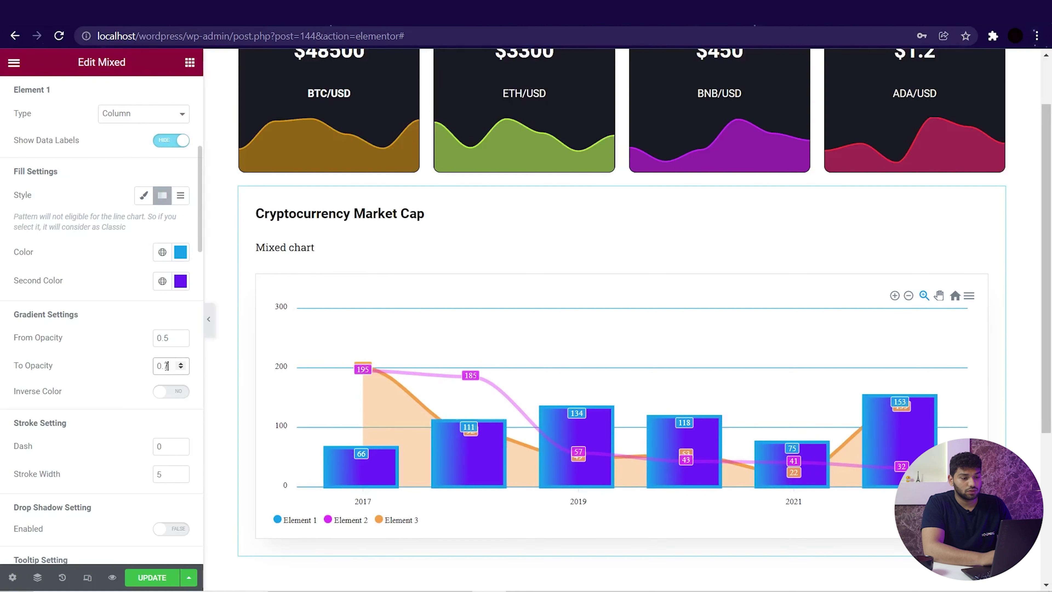
{"action": "key", "text": "BackSpace"}
{"action": "type", "text": "4"}
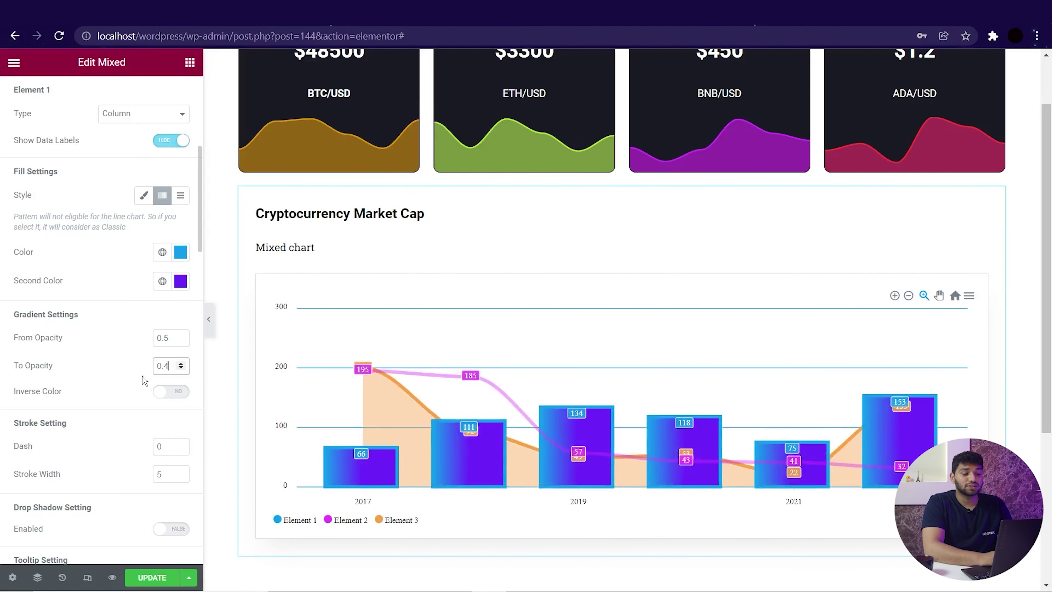
{"action": "left_click", "coordinate": [178, 394]}
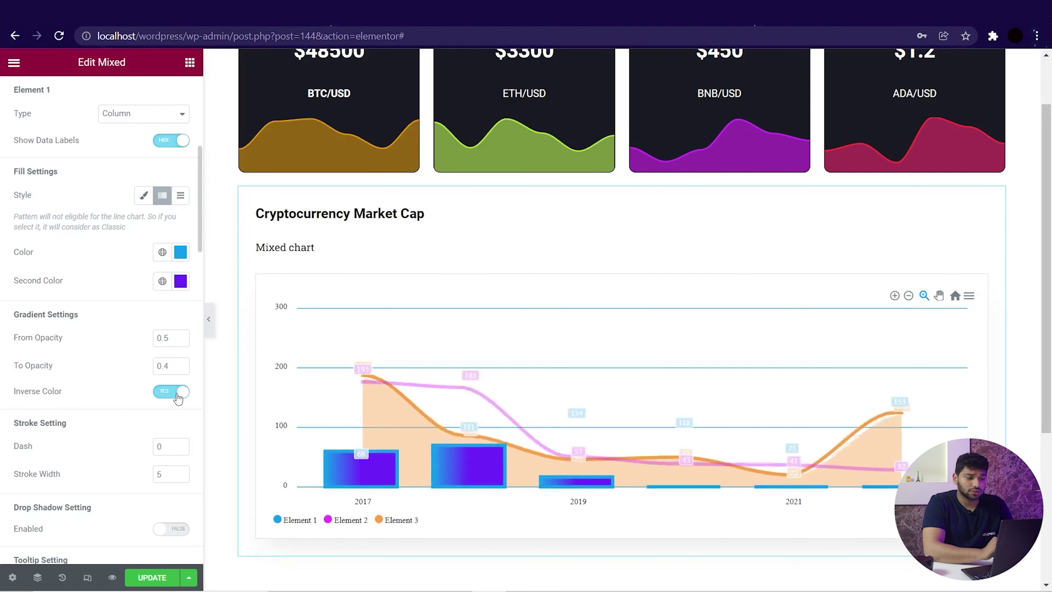
{"action": "left_click", "coordinate": [178, 393]}
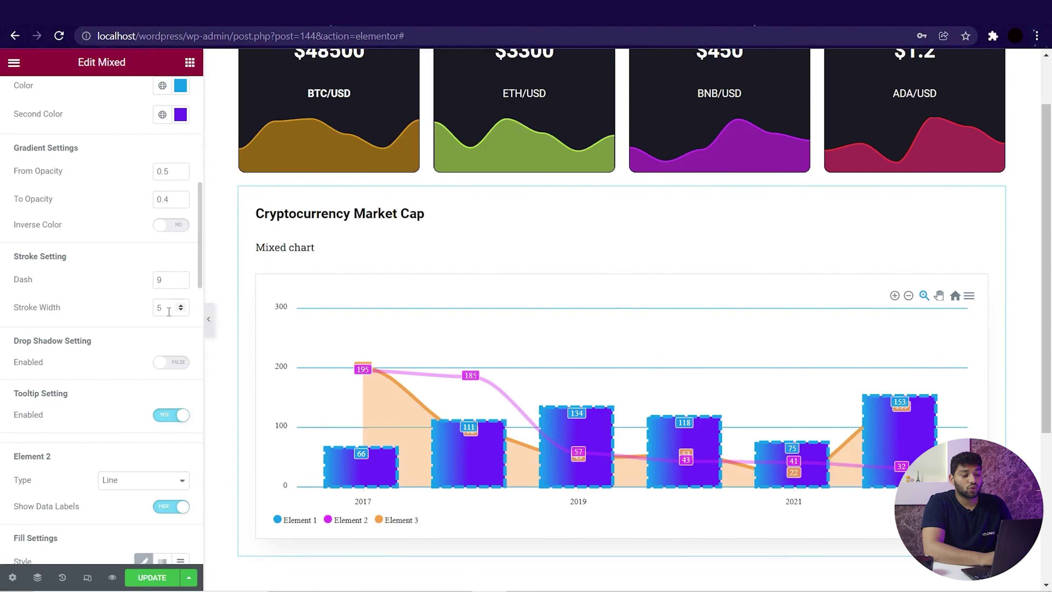
Reduce Element 1's dashed outline stroke width to 4.
{"action": "key", "text": "Down"}
{"action": "scroll", "coordinate": [120, 329], "scroll_direction": "down", "scroll_amount": 1}
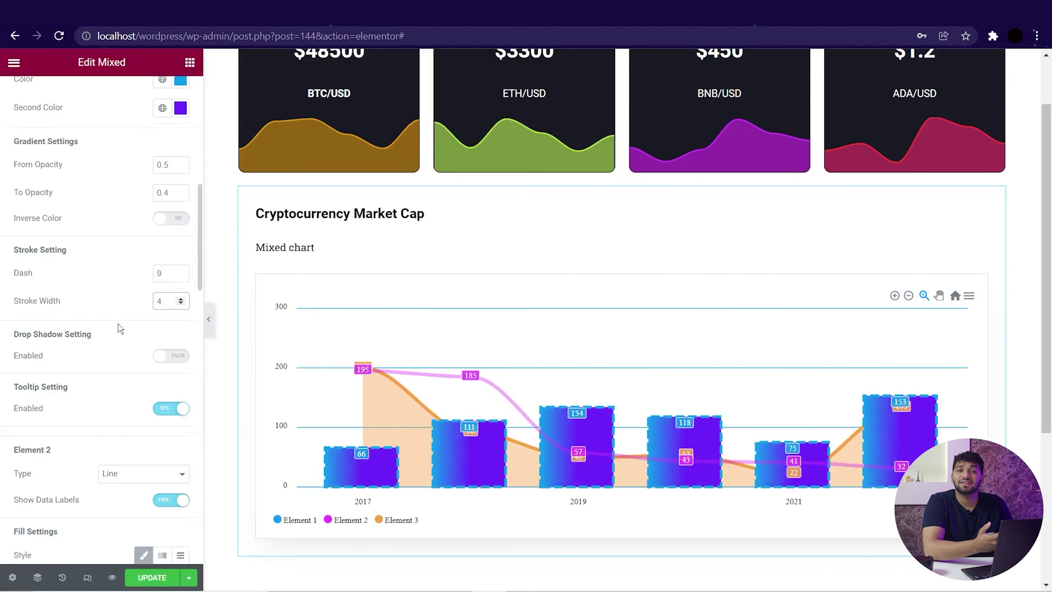
{"action": "scroll", "coordinate": [120, 328], "scroll_direction": "down", "scroll_amount": 1}
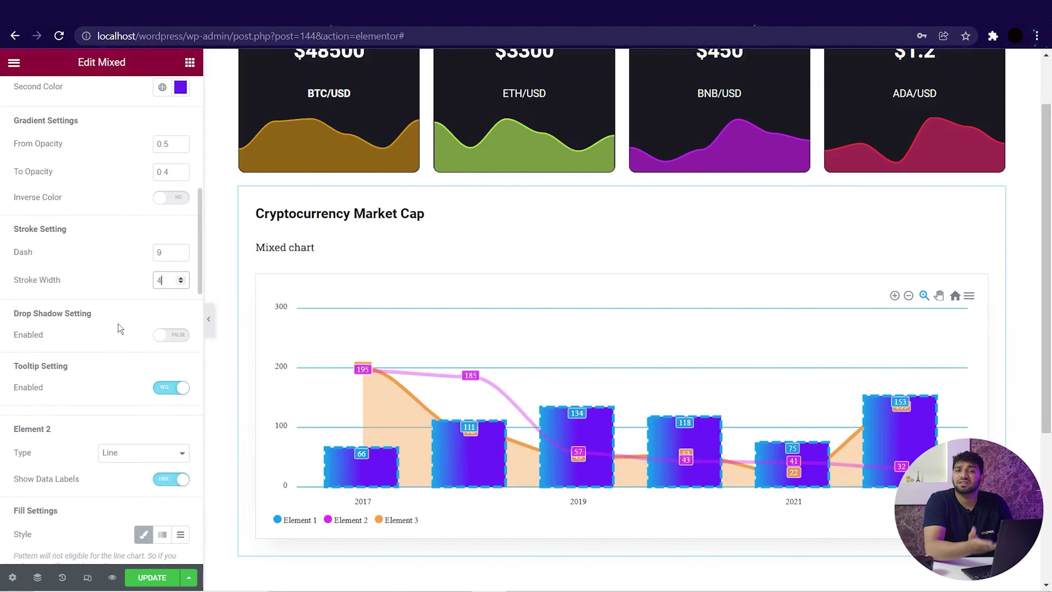
{"action": "left_click", "coordinate": [170, 336]}
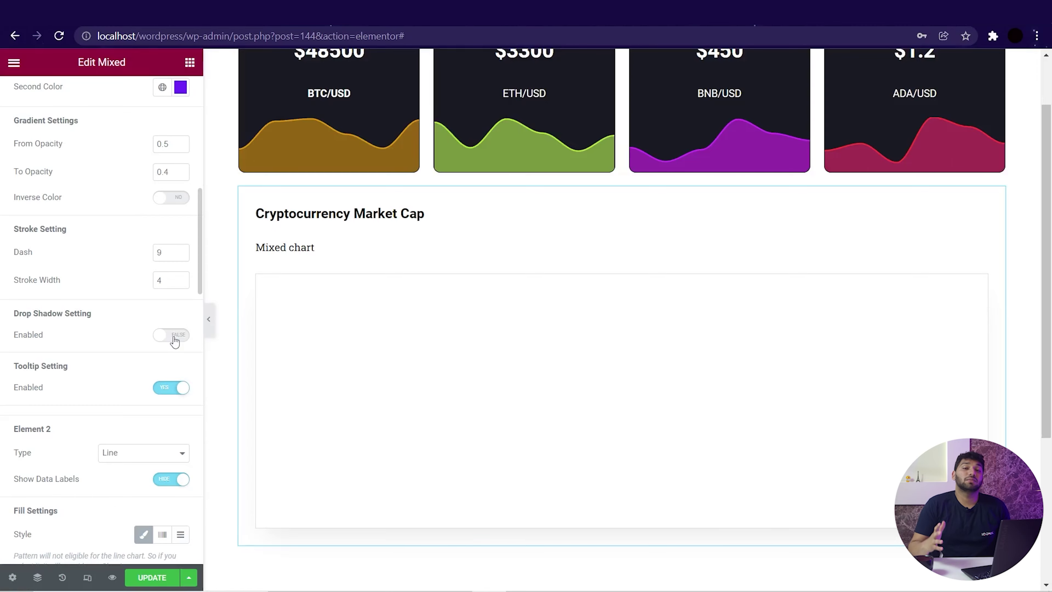
{"action": "scroll", "coordinate": [151, 368], "scroll_direction": "down", "scroll_amount": 2}
Apply the red marker outline colours for Element 2 and Element 3.
{"action": "scroll", "coordinate": [150, 369], "scroll_direction": "down", "scroll_amount": 8}
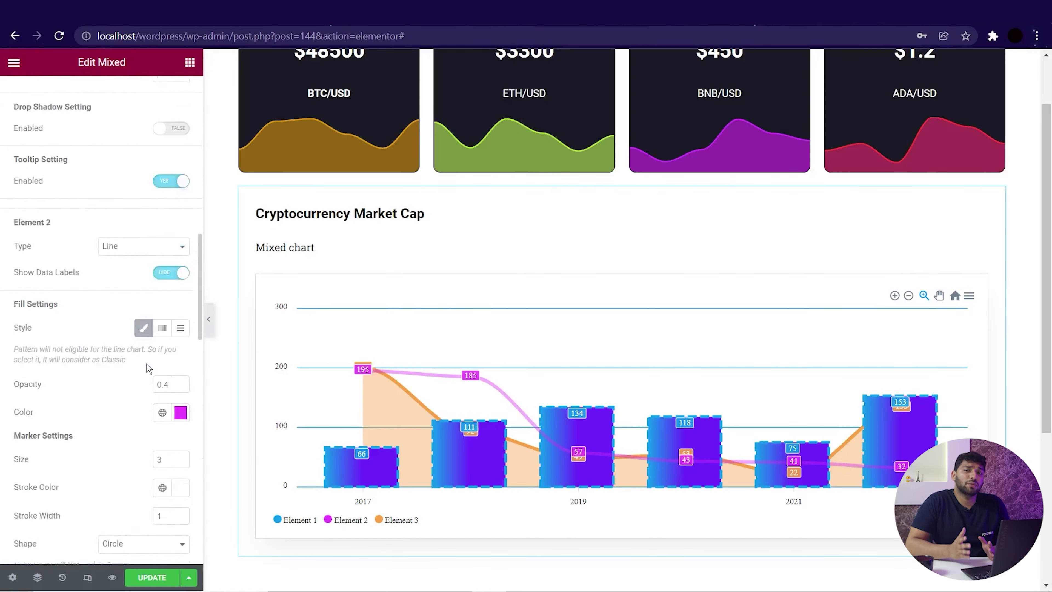
{"action": "left_click", "coordinate": [376, 365]}
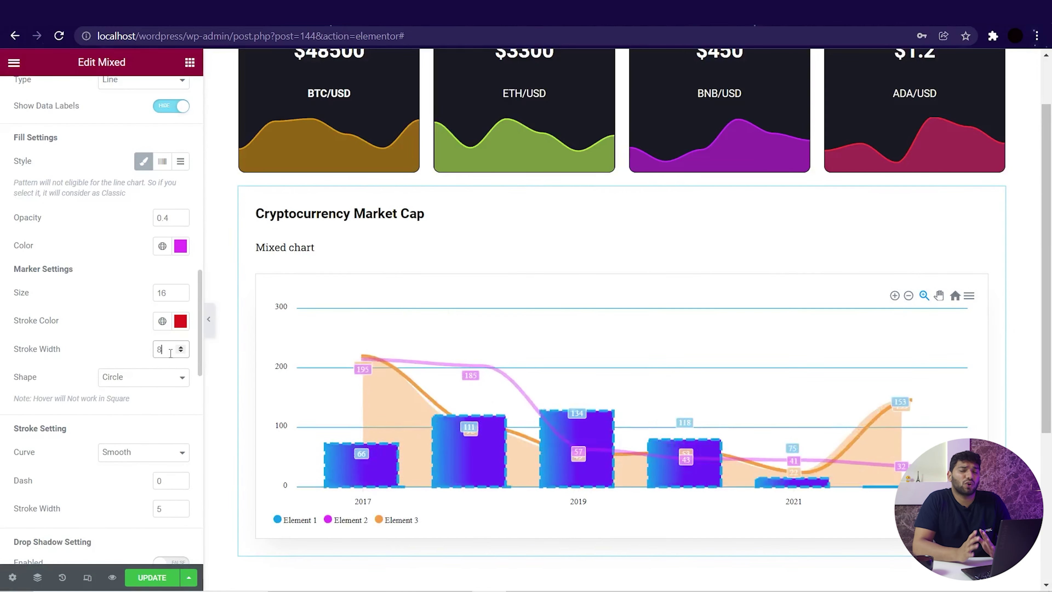
{"action": "scroll", "coordinate": [129, 359], "scroll_direction": "down", "scroll_amount": 11}
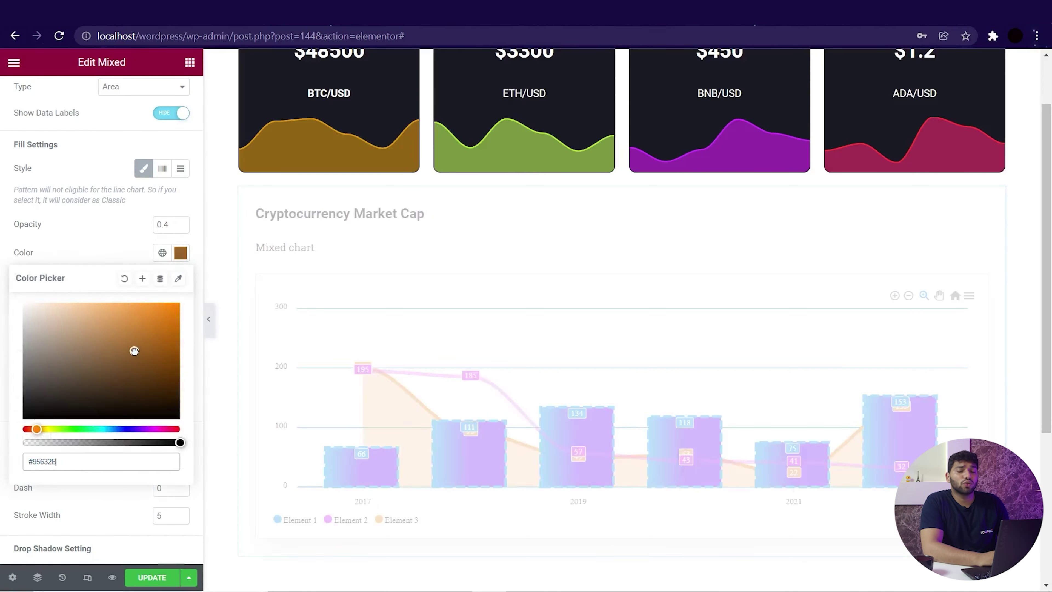
{"action": "scroll", "coordinate": [155, 259], "scroll_direction": "down", "scroll_amount": 2}
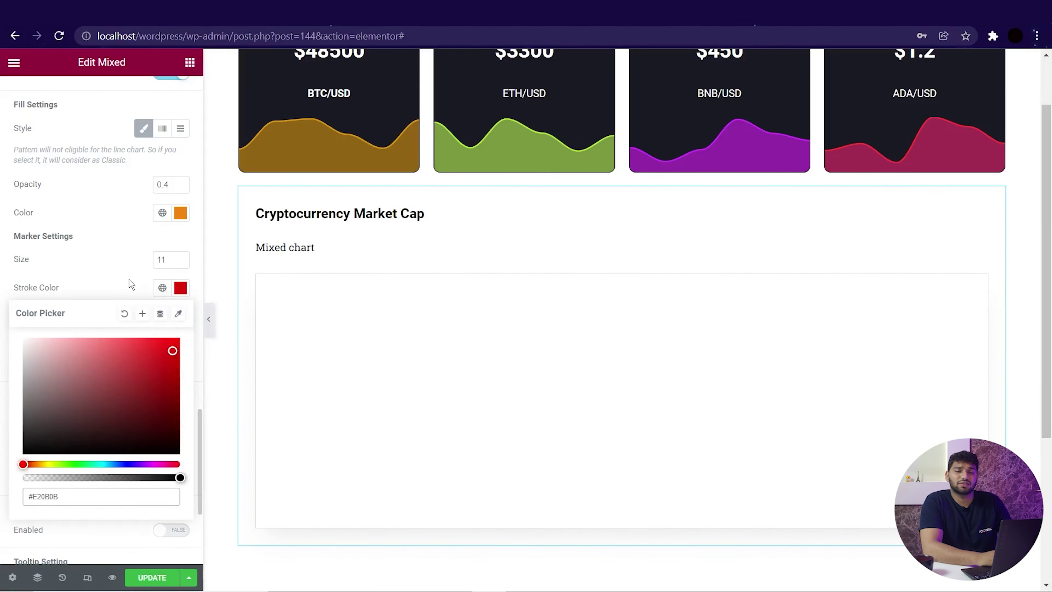
{"action": "left_click", "coordinate": [131, 284]}
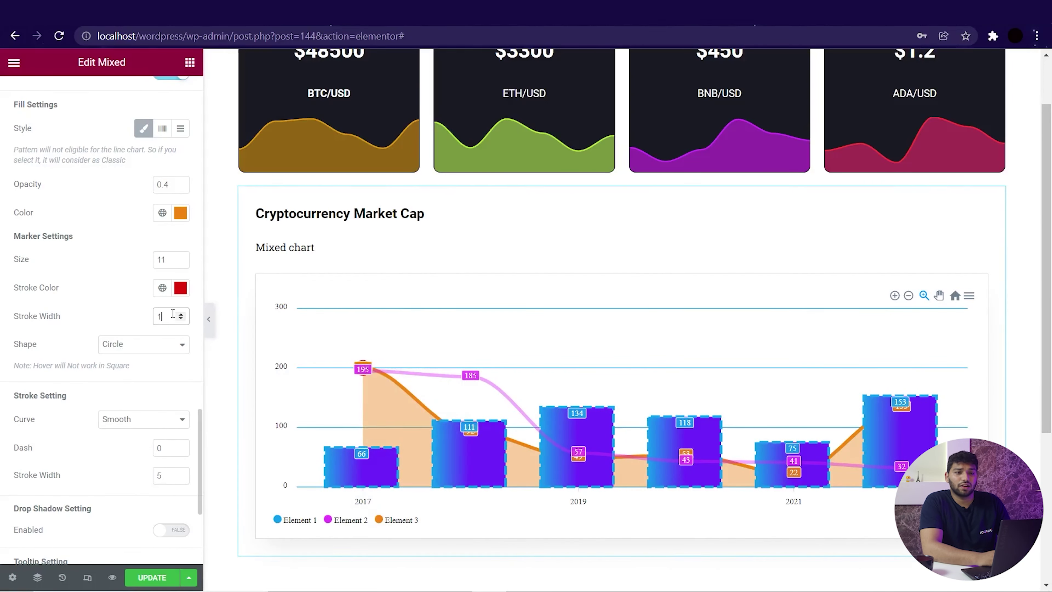
{"action": "scroll", "coordinate": [153, 345], "scroll_direction": "down", "scroll_amount": 4}
Keep Element 3's line curve Smooth and set its stroke width to 4.
{"action": "left_click", "coordinate": [141, 257]}
{"action": "left_click", "coordinate": [135, 283]}
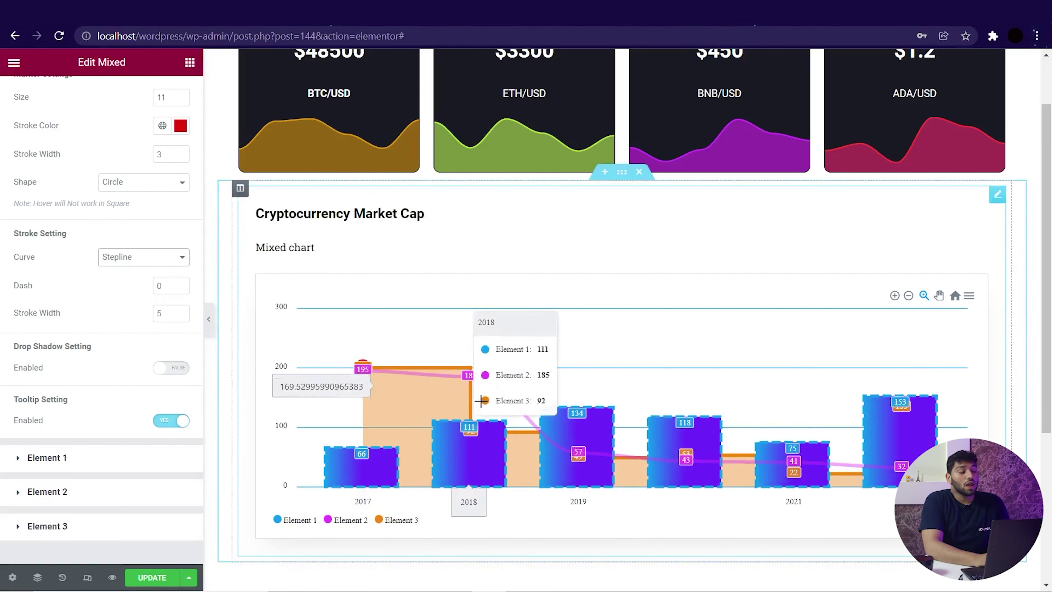
{"action": "left_click", "coordinate": [173, 314]}
{"action": "key", "text": "BackSpace"}
{"action": "type", "text": "2"}
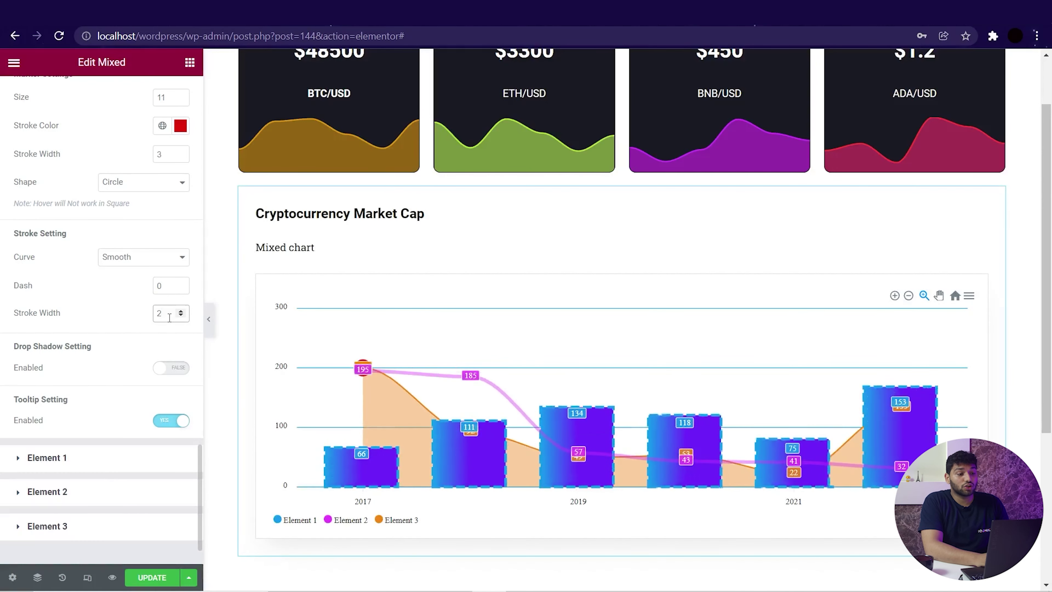
{"action": "key", "text": "BackSpace"}
{"action": "type", "text": "4"}
{"action": "scroll", "coordinate": [178, 373], "scroll_direction": "down", "scroll_amount": 1}
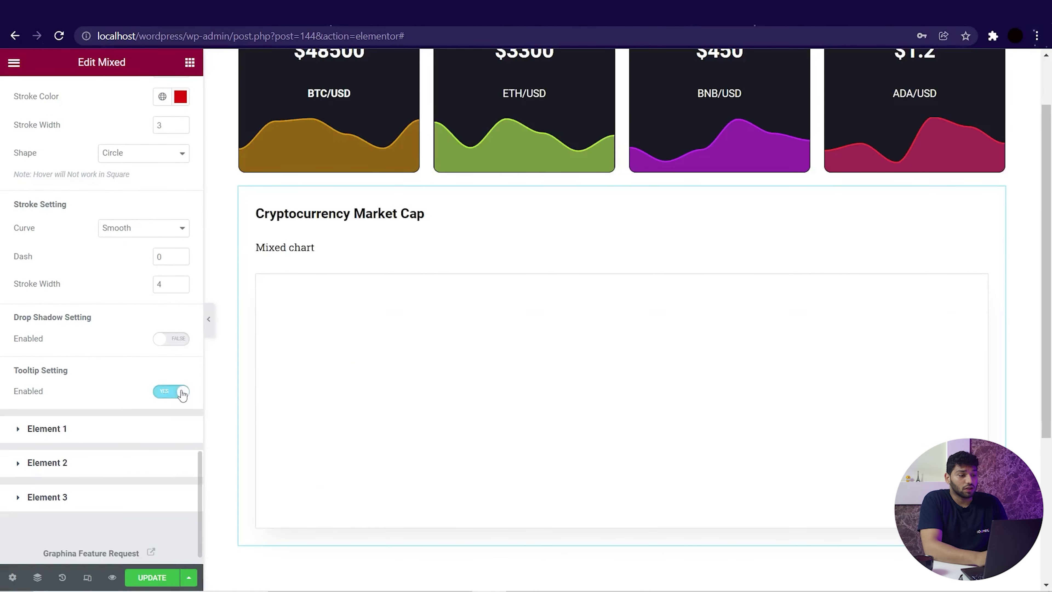
Restore Element 1 to the title Bitcoin with a first value of 66.
{"action": "left_click", "coordinate": [132, 429]}
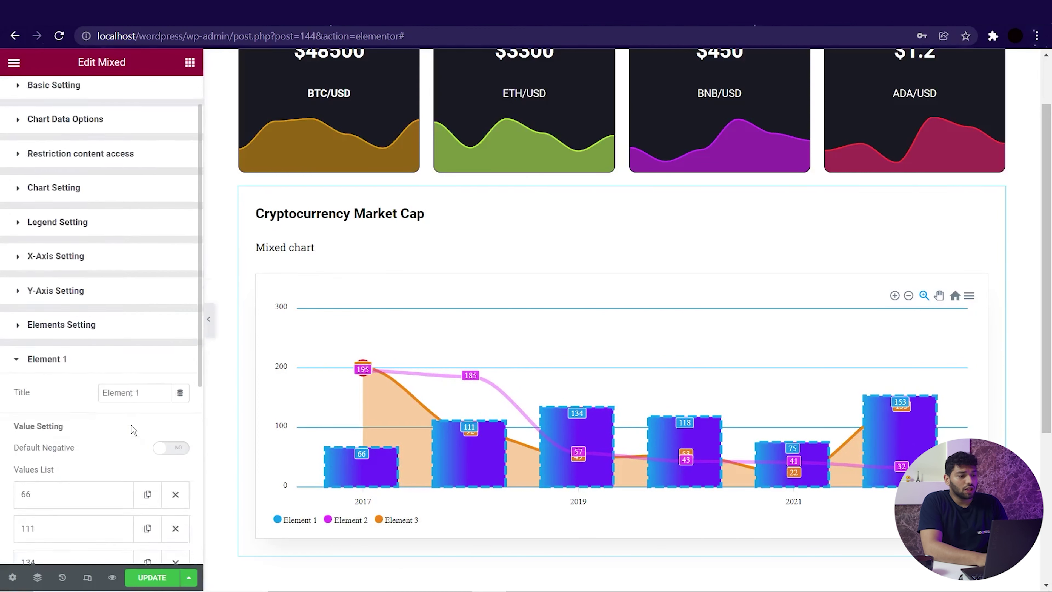
{"action": "scroll", "coordinate": [133, 430], "scroll_direction": "down", "scroll_amount": 5}
{"action": "left_click", "coordinate": [141, 236]}
{"action": "key", "text": "BackSpace"}
{"action": "key", "text": "BackSpace"}
{"action": "key", "text": "BackSpace"}
{"action": "key", "text": "BackSpace"}
{"action": "key", "text": "BackSpace"}
{"action": "key", "text": "BackSpace"}
{"action": "key", "text": "BackSpace"}
{"action": "key", "text": "BackSpace"}
{"action": "key", "text": "BackSpace"}
{"action": "type", "text": "Bitcoin"}
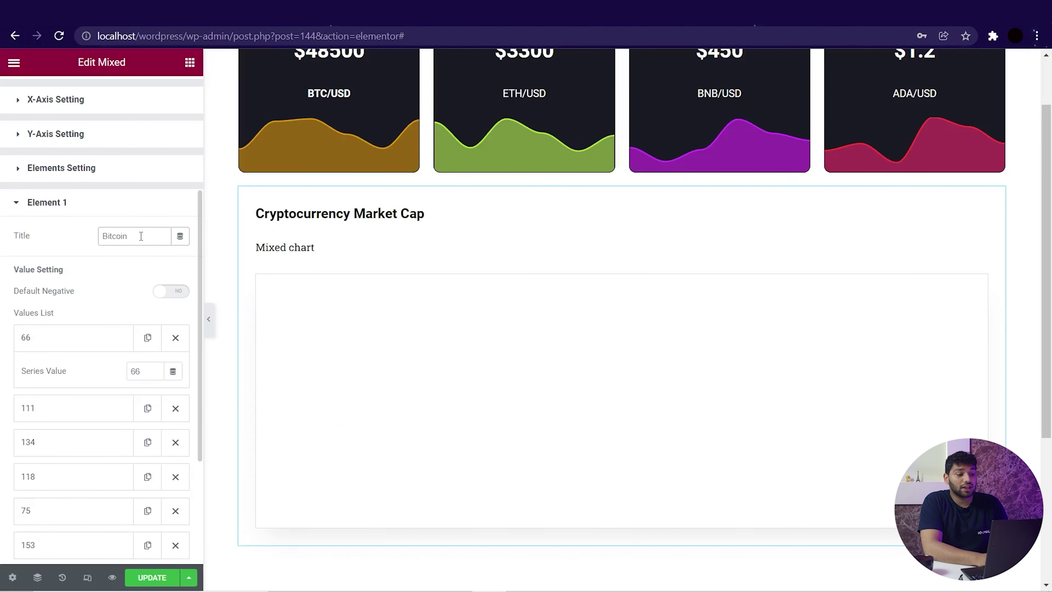
{"action": "key", "text": "ctrl+z"}
{"action": "left_click", "coordinate": [150, 371]}
{"action": "type", "text": "10"}
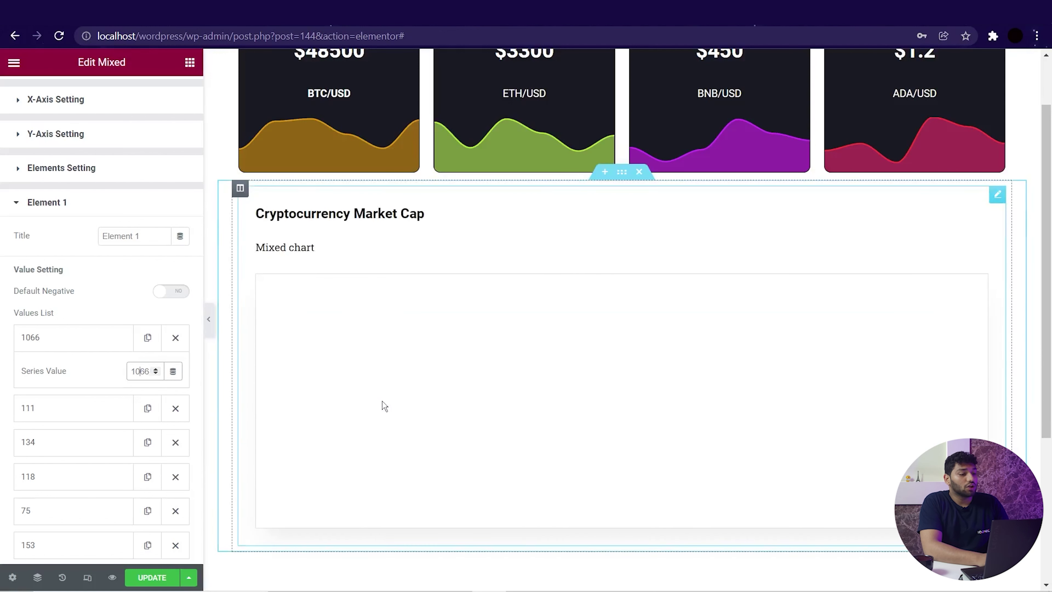
{"action": "key", "text": "ctrl+z"}
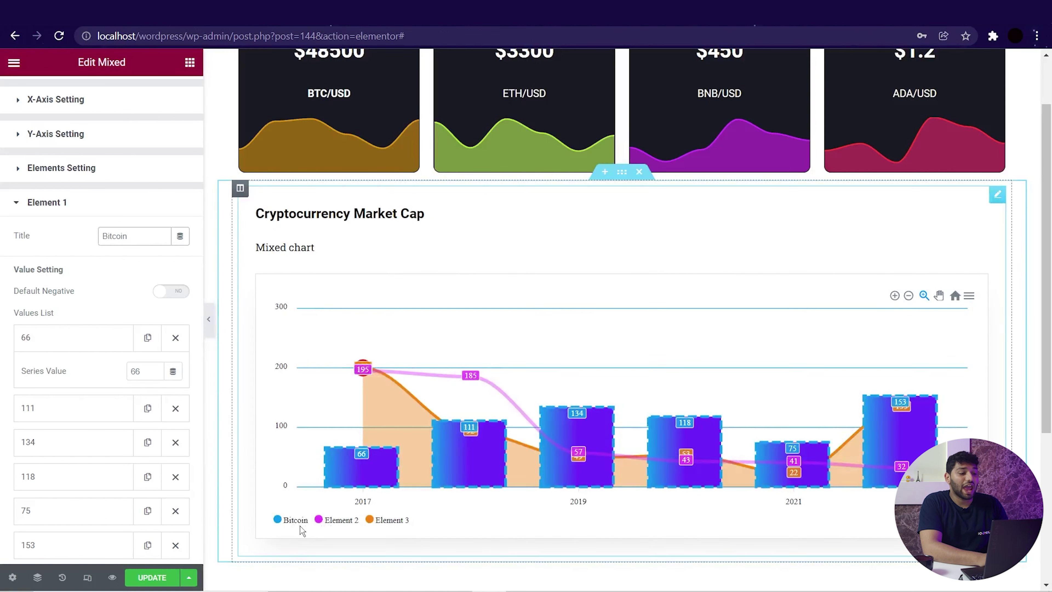
Expand and collapse Element 2 and Element 3 to check their values.
{"action": "left_click", "coordinate": [103, 210]}
{"action": "left_click", "coordinate": [106, 442]}
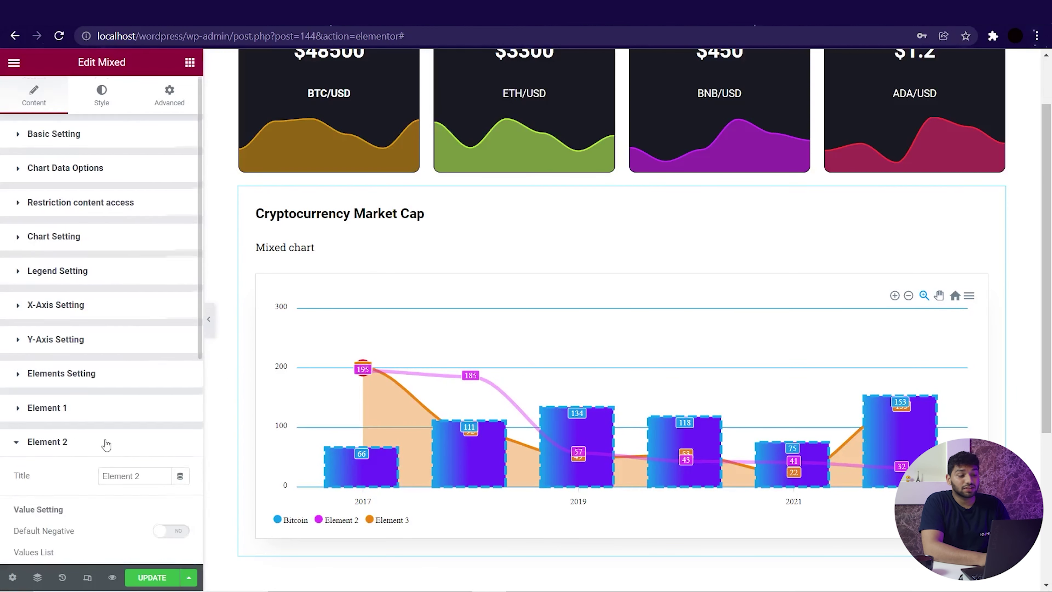
{"action": "left_click", "coordinate": [109, 250]}
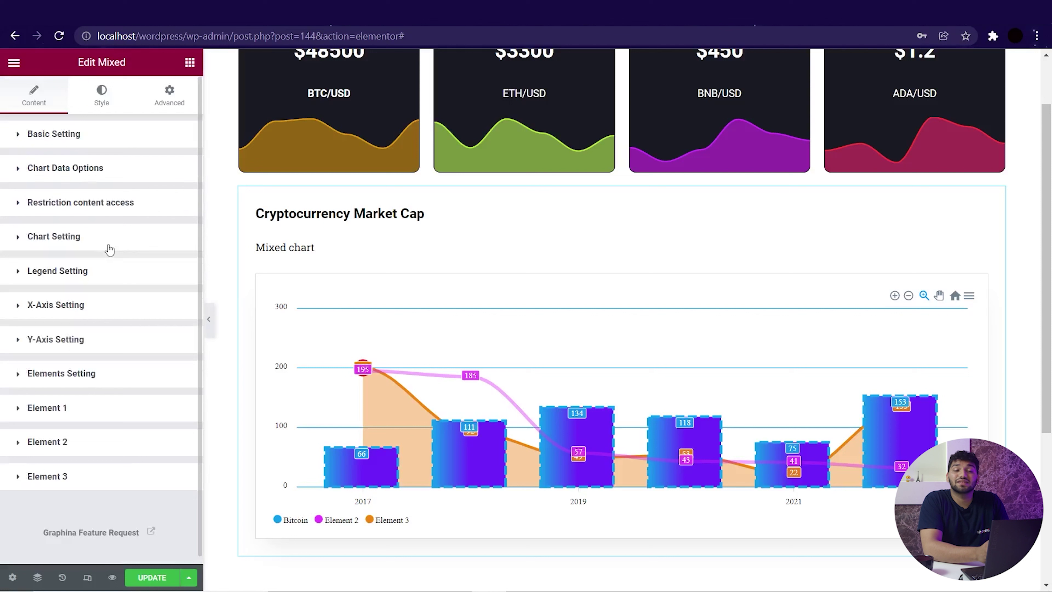
{"action": "left_click", "coordinate": [63, 476]}
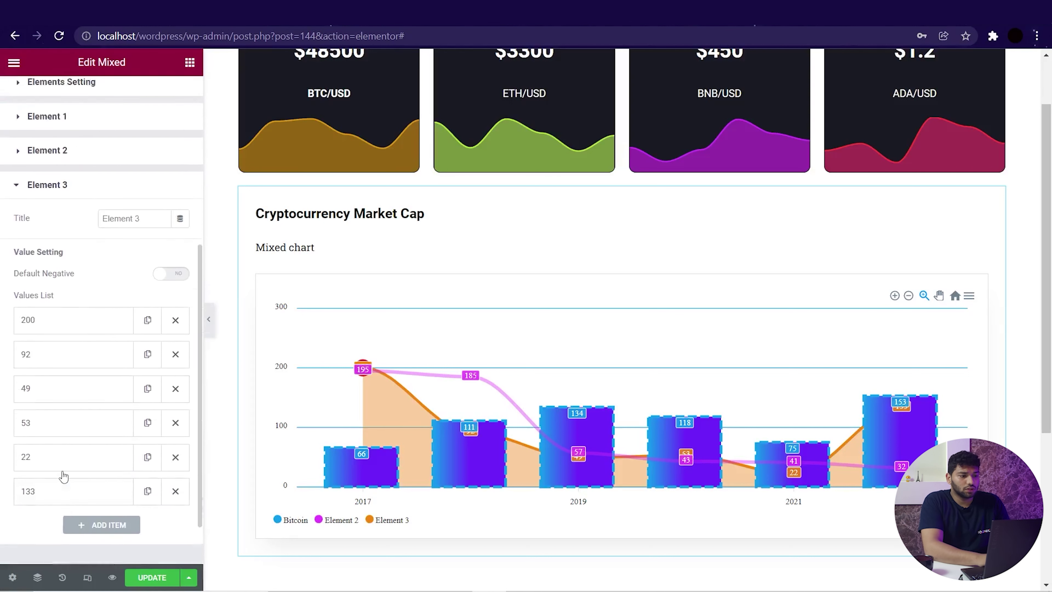
{"action": "left_click", "coordinate": [83, 298]}
In the chart's Style tab, adjust the title's text transform, font style and line height 2.
{"action": "left_click", "coordinate": [105, 102]}
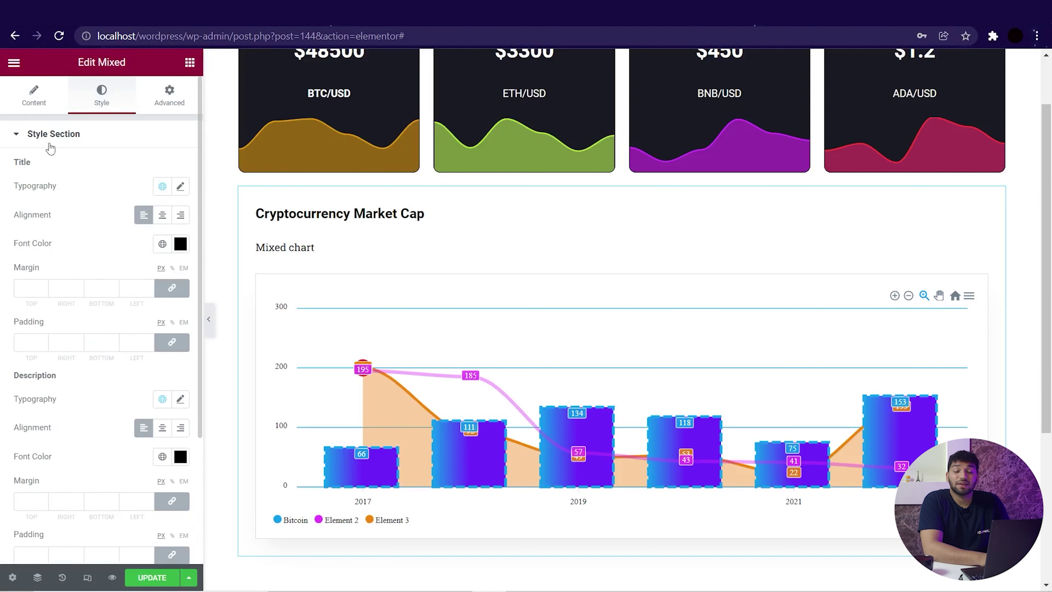
{"action": "left_click", "coordinate": [180, 187]}
{"action": "left_click", "coordinate": [139, 332]}
{"action": "left_click", "coordinate": [138, 360]}
{"action": "left_click_drag", "start_coordinate": [37, 357], "coordinate": [36, 357]}
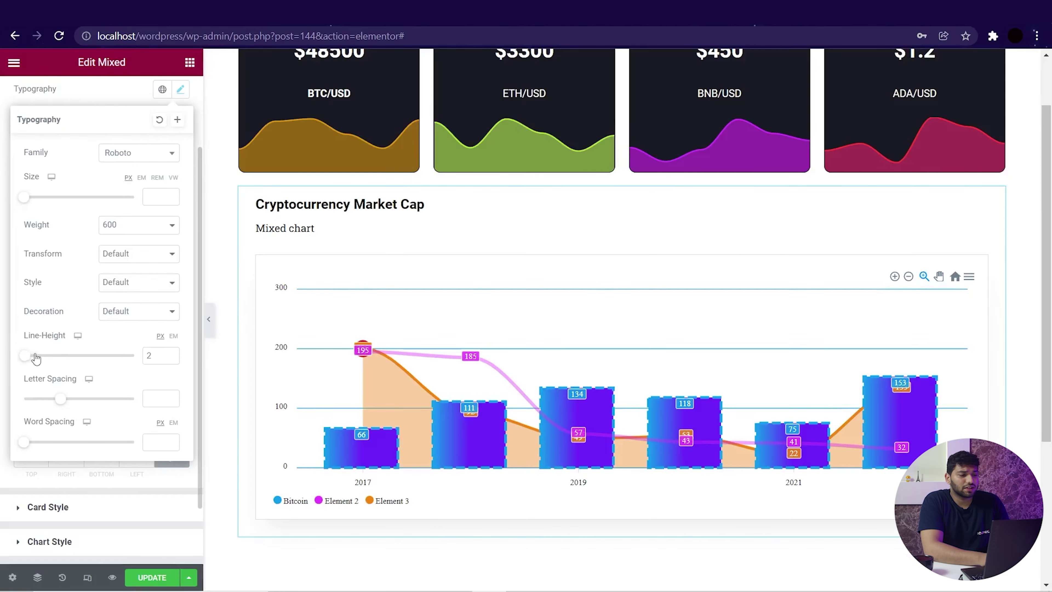
{"action": "left_click", "coordinate": [141, 293]}
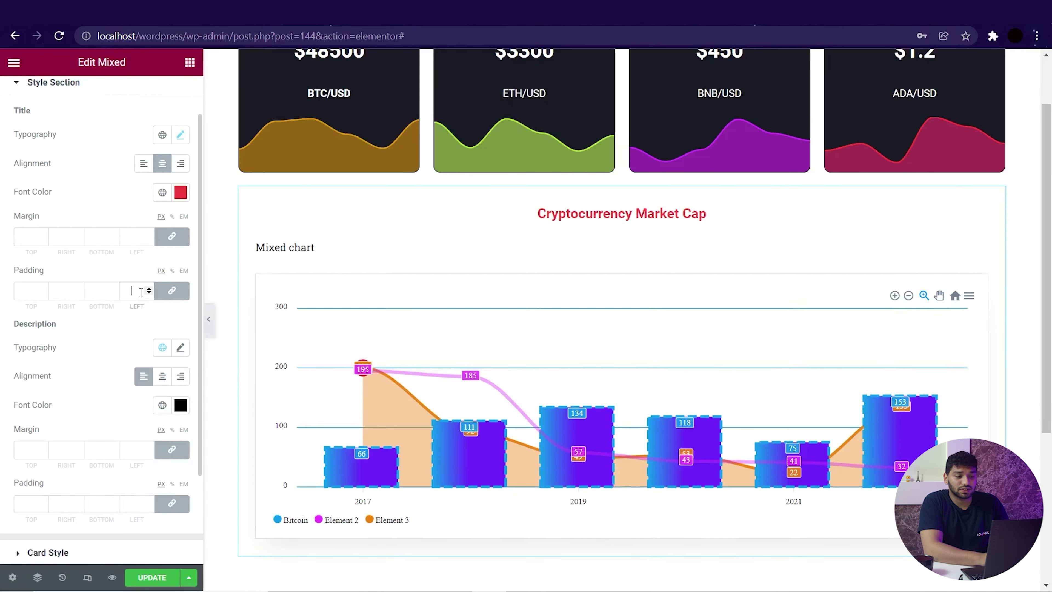
{"action": "scroll", "coordinate": [141, 292], "scroll_direction": "down", "scroll_amount": 1}
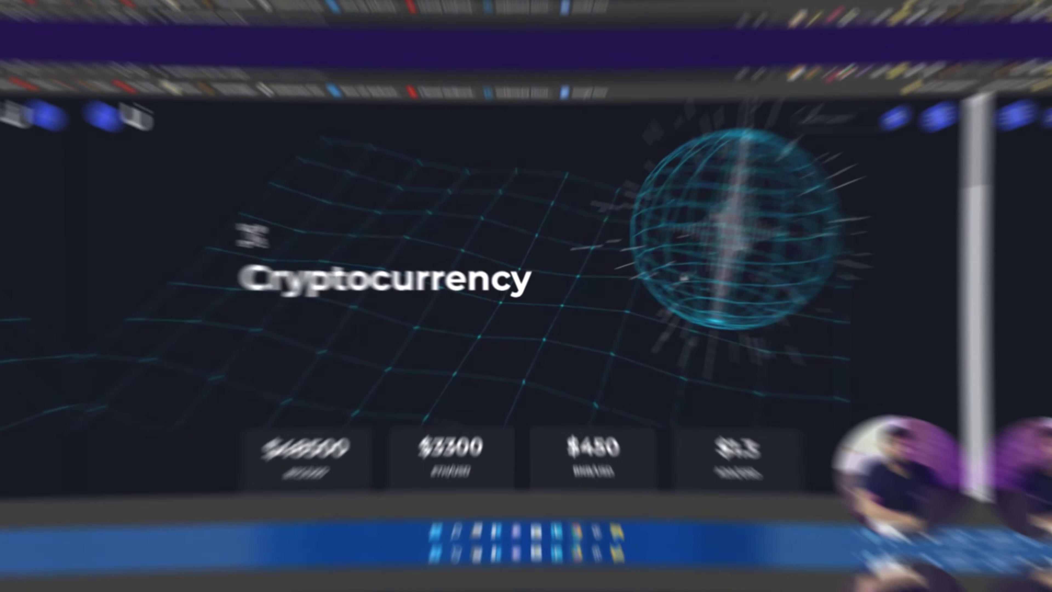
Scroll the reference Cryptocurrency page down to its price table, then expand the DataTable's Data Options.
{"action": "scroll", "coordinate": [718, 274], "scroll_direction": "down", "scroll_amount": 5}
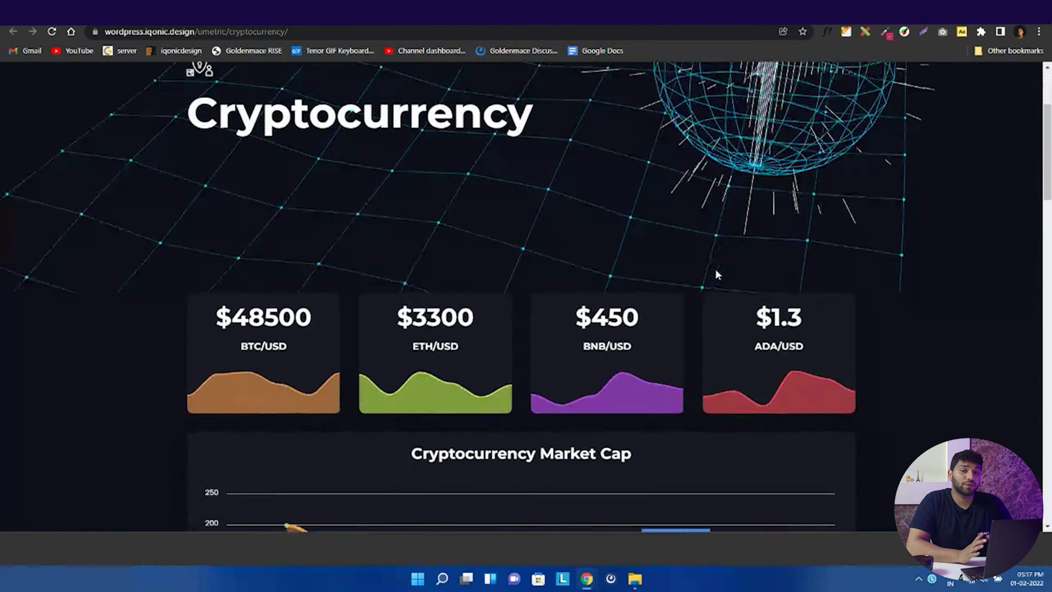
{"action": "scroll", "coordinate": [716, 271], "scroll_direction": "down", "scroll_amount": 8}
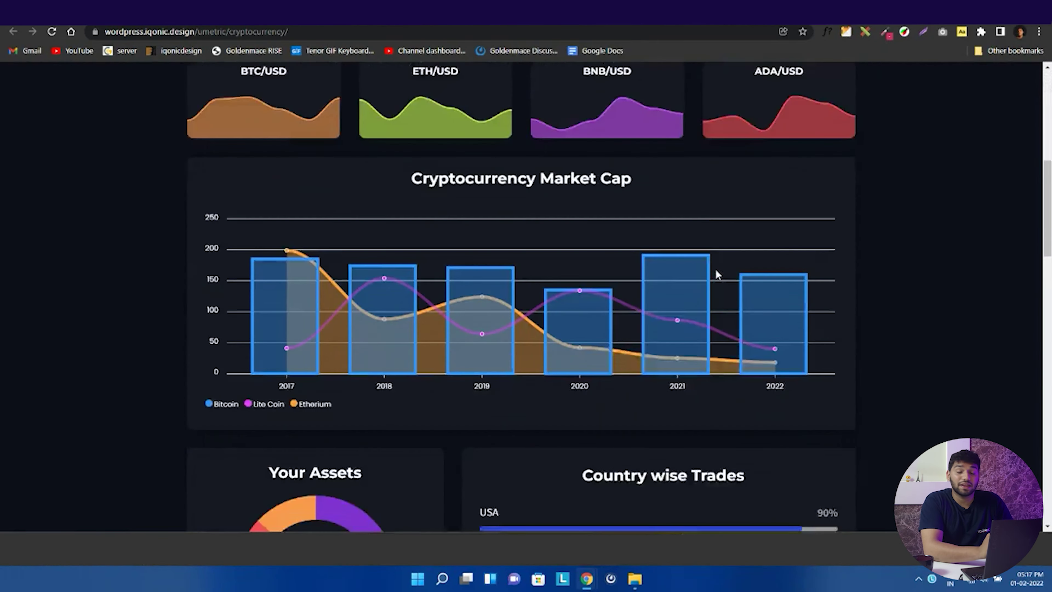
{"action": "scroll", "coordinate": [718, 272], "scroll_direction": "down", "scroll_amount": 9}
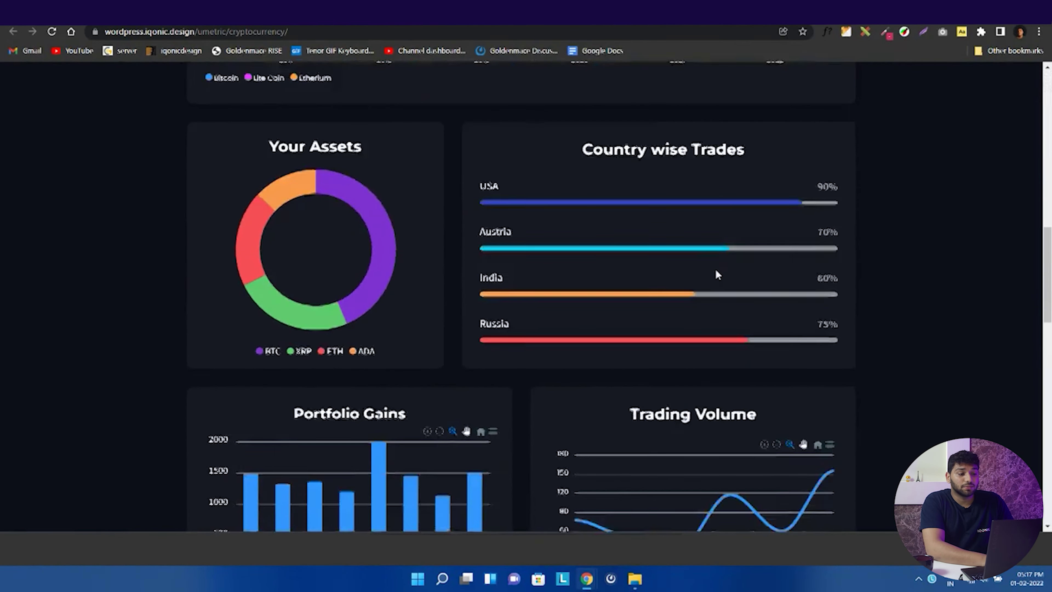
{"action": "scroll", "coordinate": [717, 274], "scroll_direction": "down", "scroll_amount": 9}
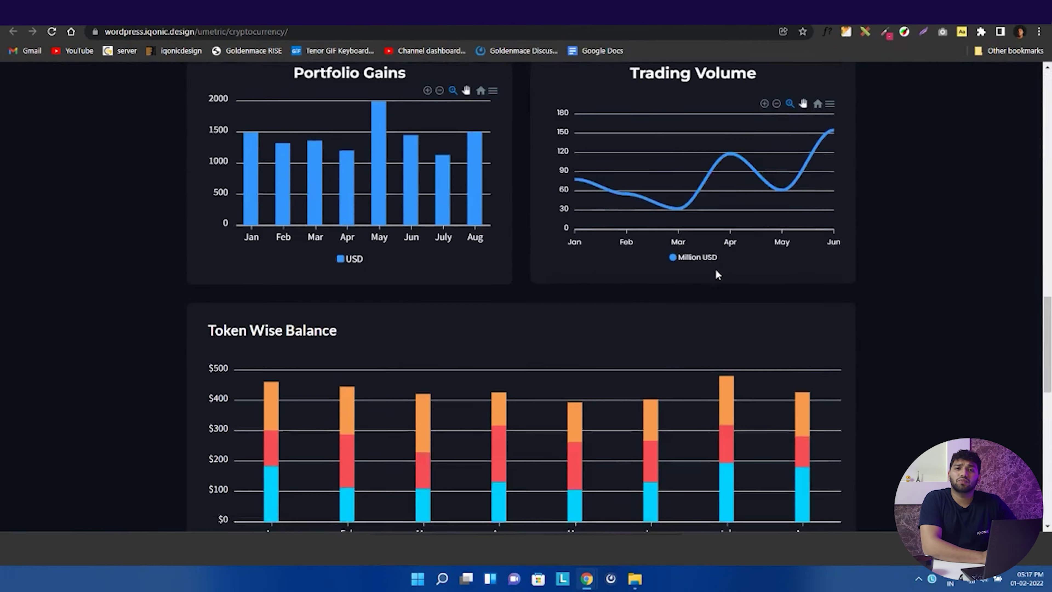
{"action": "scroll", "coordinate": [716, 270], "scroll_direction": "down", "scroll_amount": 9}
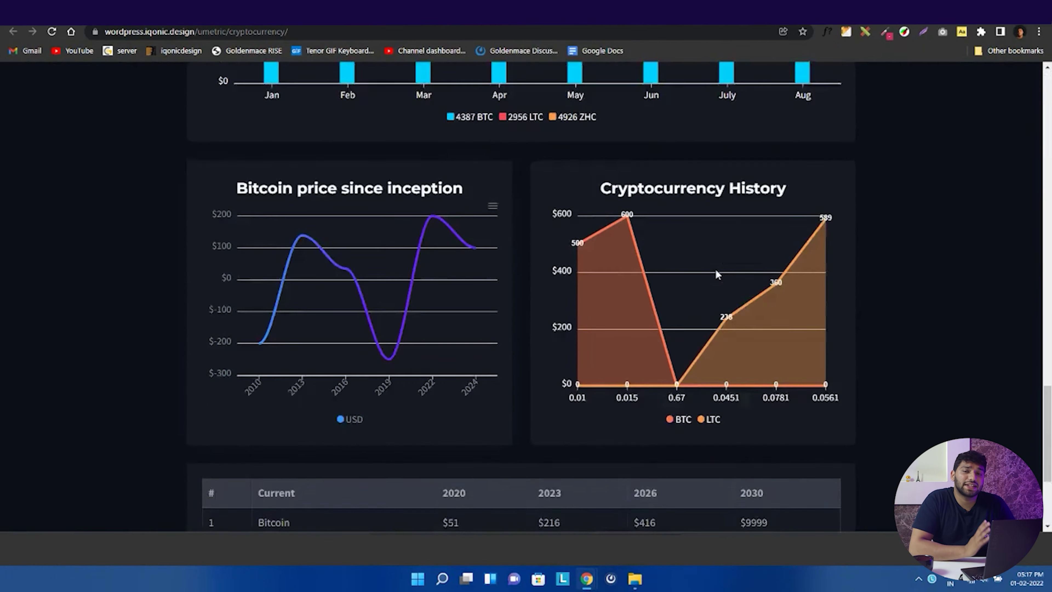
{"action": "scroll", "coordinate": [716, 272], "scroll_direction": "down", "scroll_amount": 2}
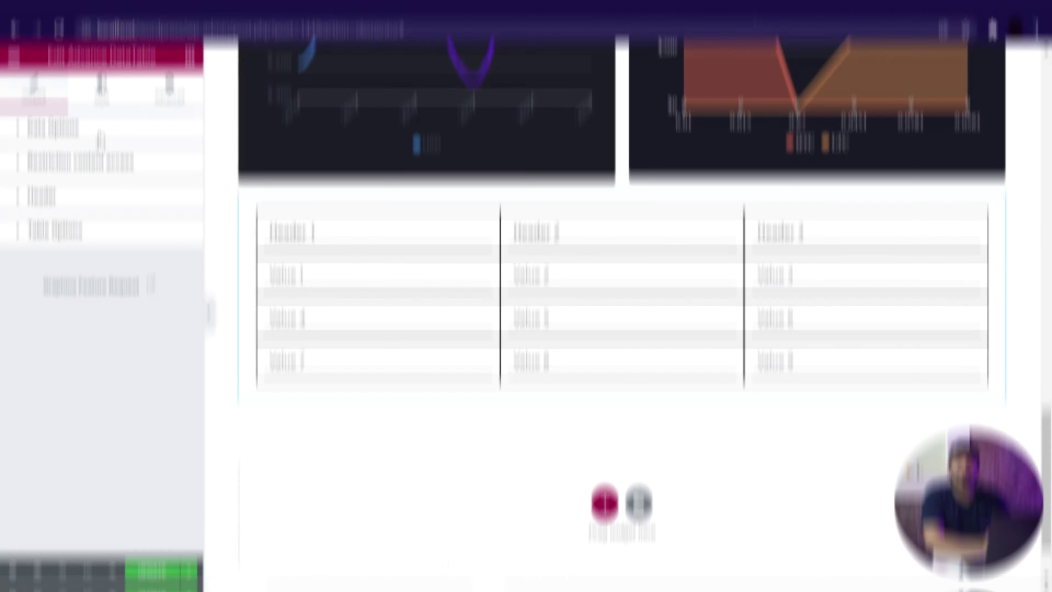
{"action": "left_click", "coordinate": [100, 140]}
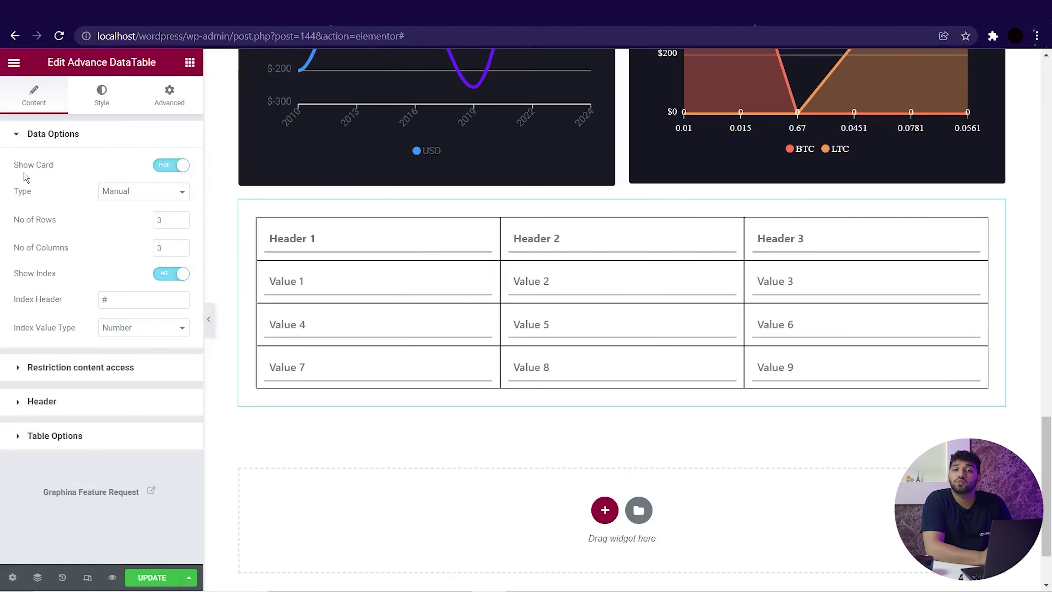
Keep Show Card on and the table data type set to Manual.
{"action": "left_click", "coordinate": [171, 165]}
{"action": "left_click", "coordinate": [174, 165]}
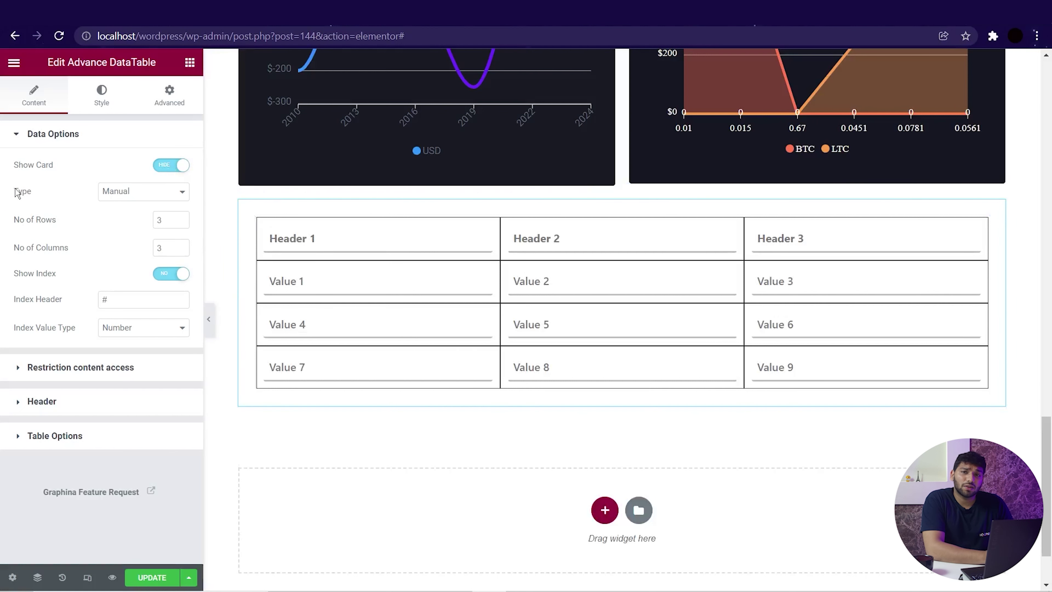
{"action": "left_click", "coordinate": [138, 197]}
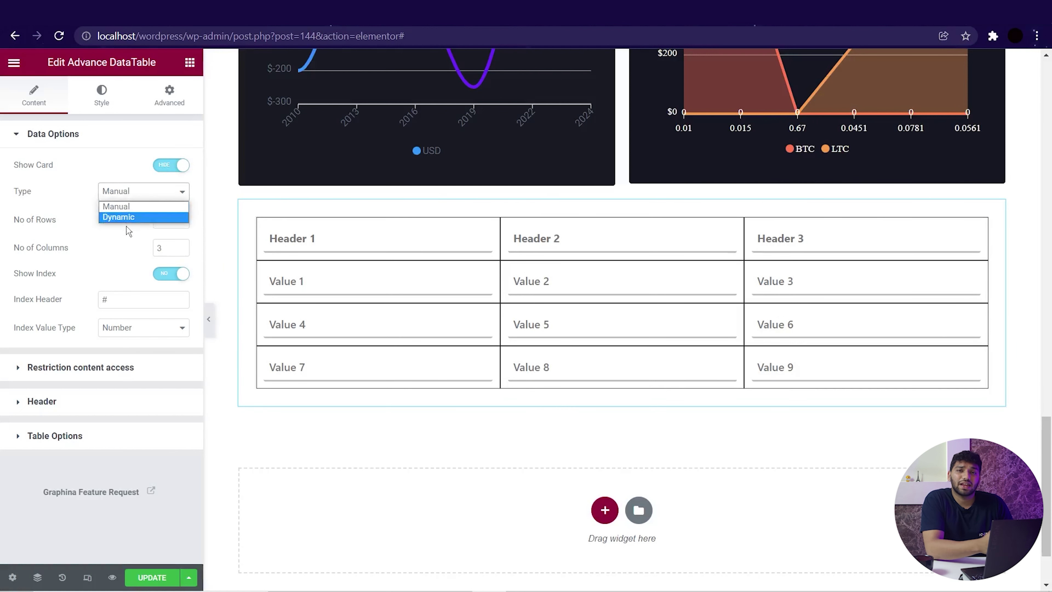
{"action": "left_click", "coordinate": [131, 207]}
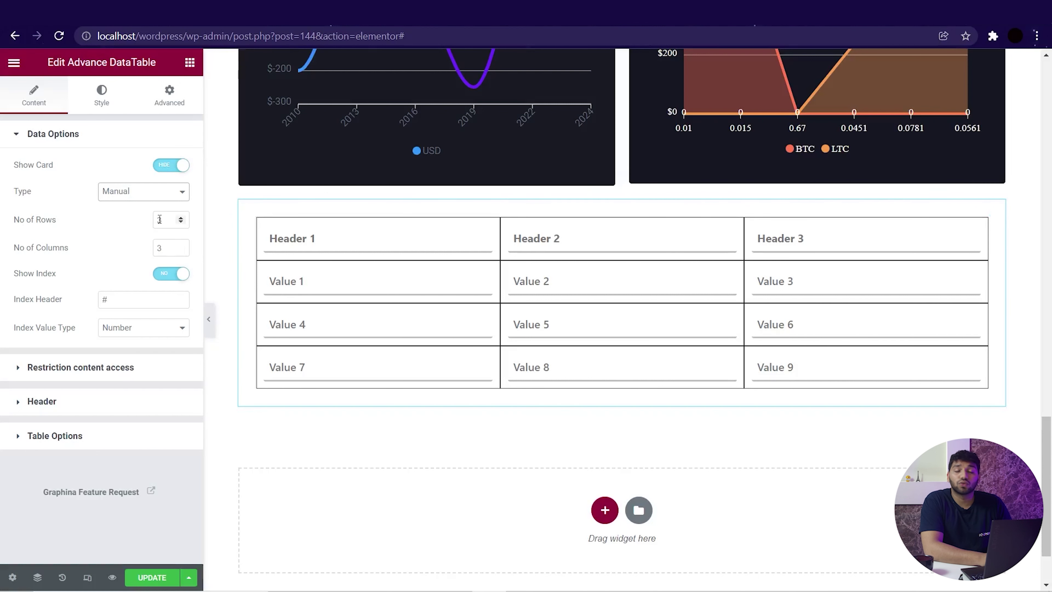
Set the Advance DataTable to 5 rows and 5 columns.
{"action": "key", "text": "Up"}
{"action": "key", "text": "Up"}
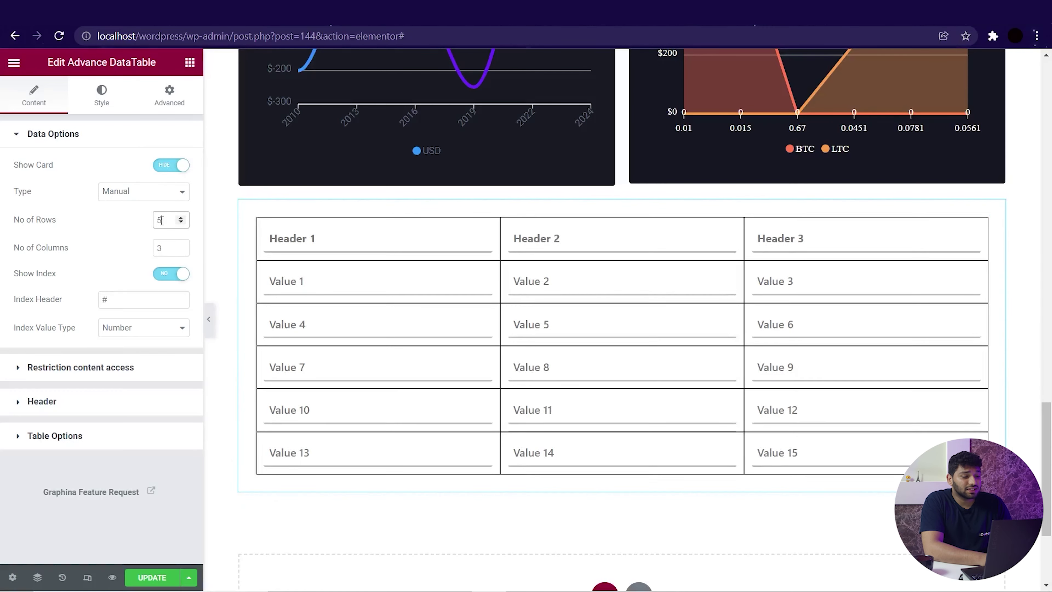
{"action": "key", "text": "Up"}
{"action": "key", "text": "Up"}
{"action": "key", "text": "Up"}
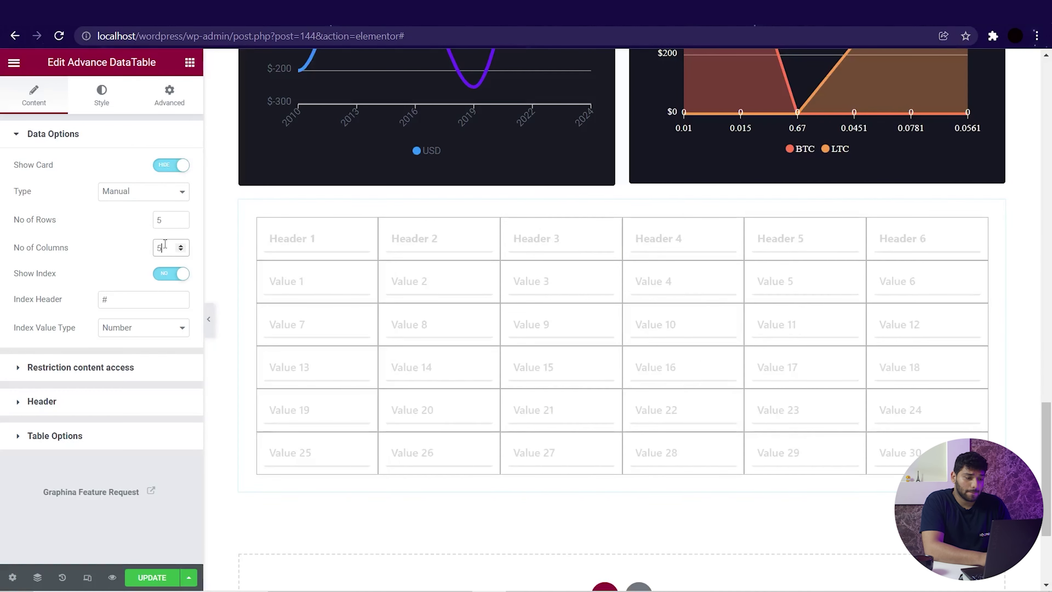
{"action": "key", "text": "Down"}
{"action": "left_click", "coordinate": [118, 143]}
{"action": "left_click", "coordinate": [108, 170]}
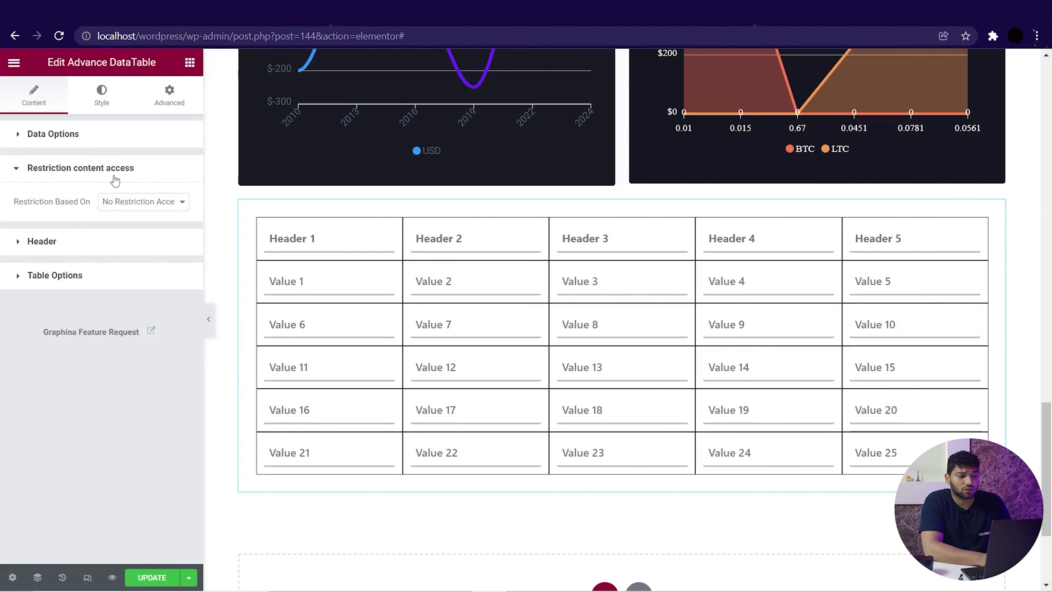
{"action": "left_click", "coordinate": [115, 178]}
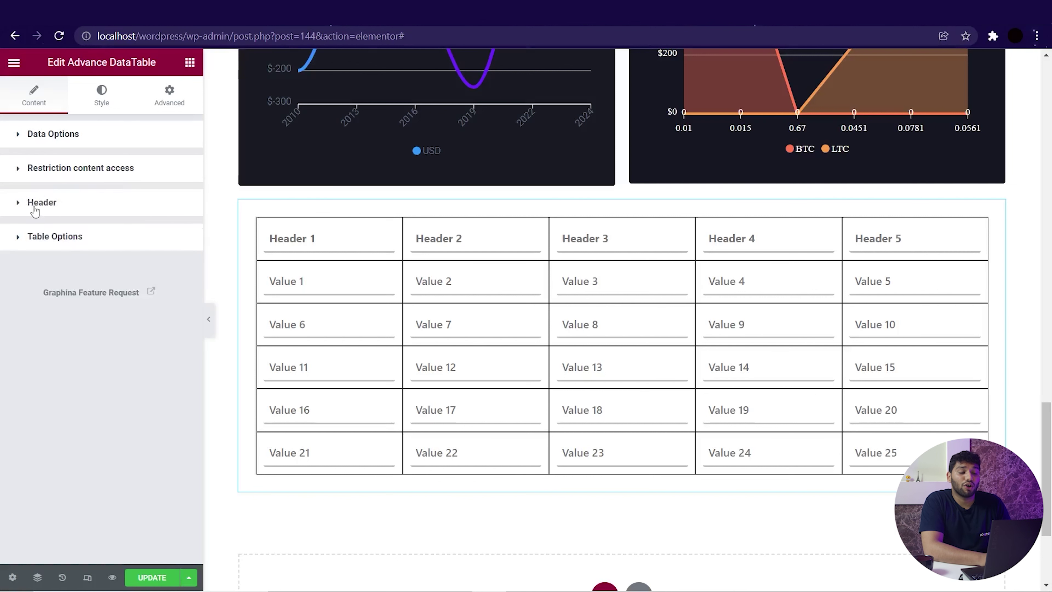